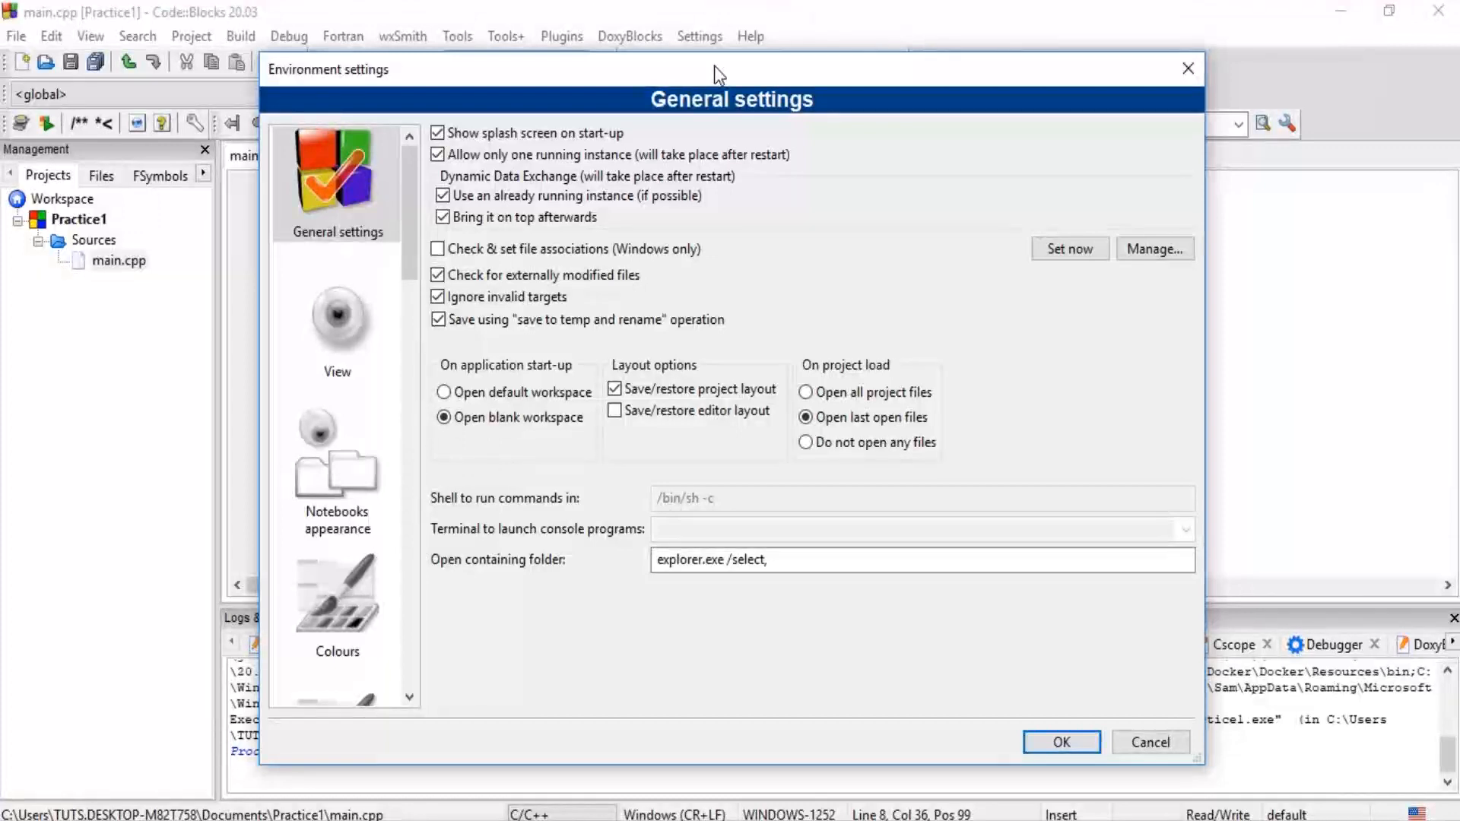
Review the View and Notebooks appearance pages of the environment settings and bring up the Colours page
left_click(346, 289)
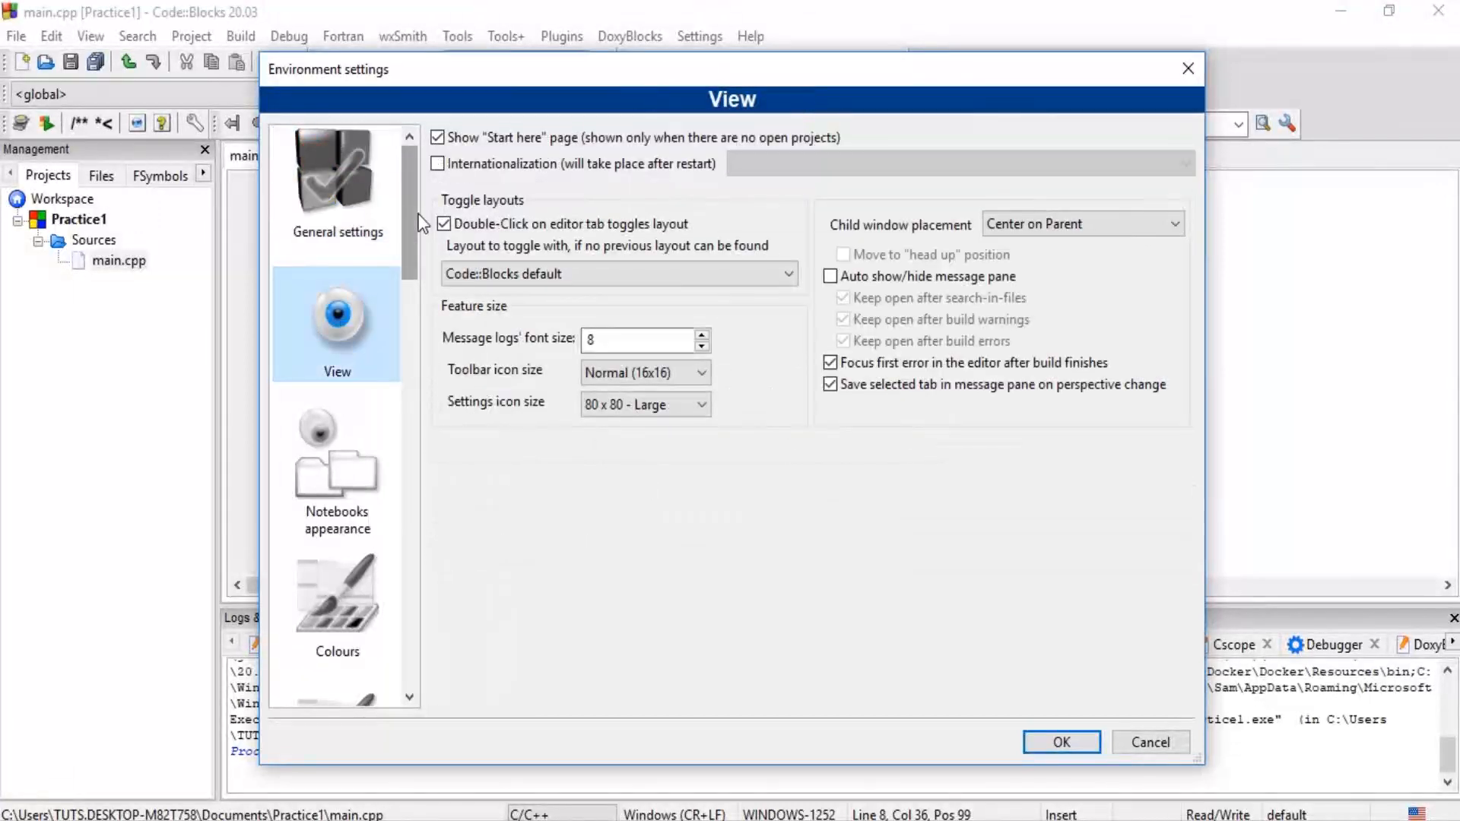
scroll(358, 263, "down", 4)
left_click(356, 266)
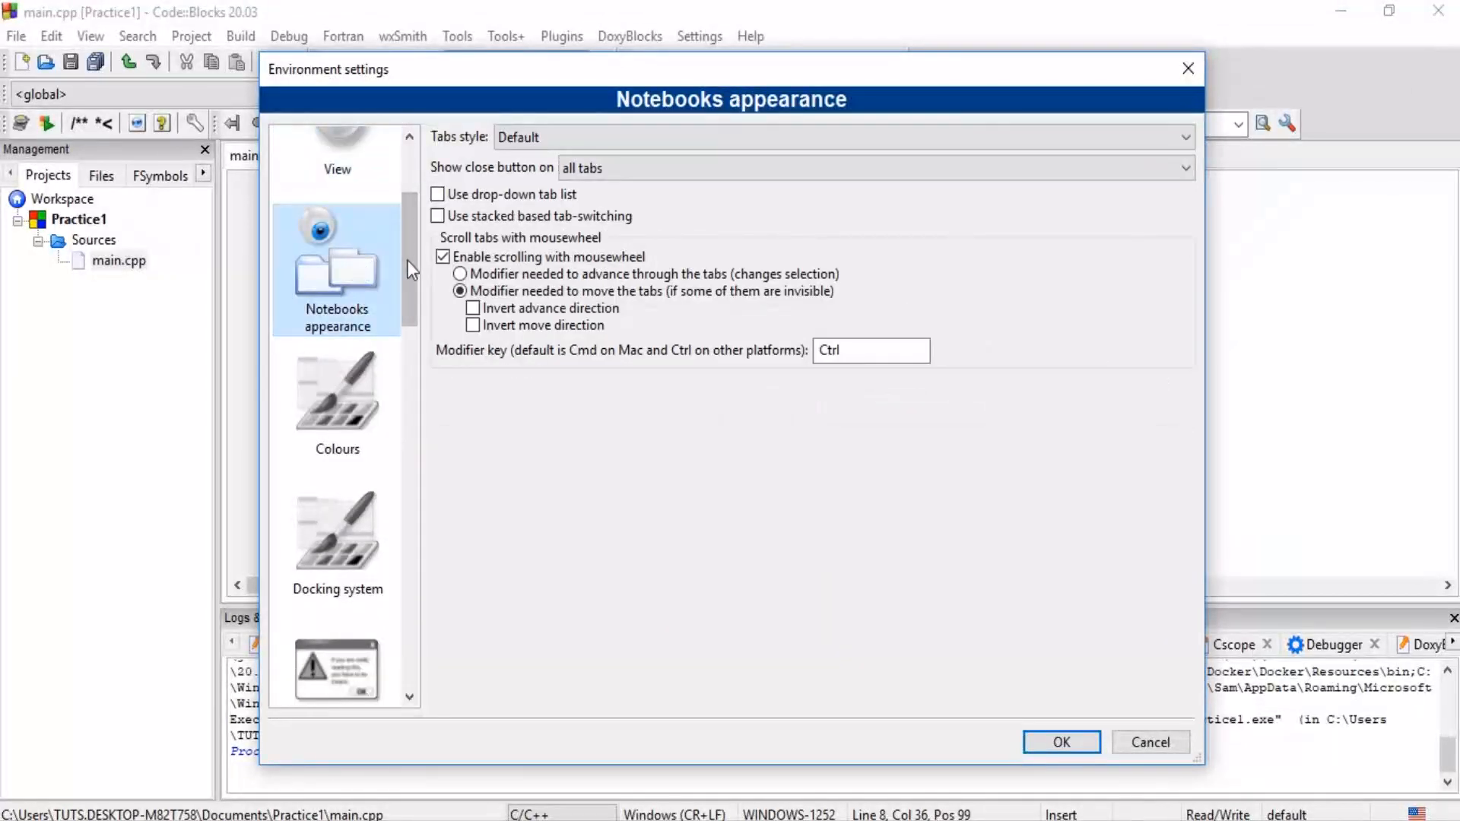
scroll(409, 266, "down", 1)
left_click(365, 320)
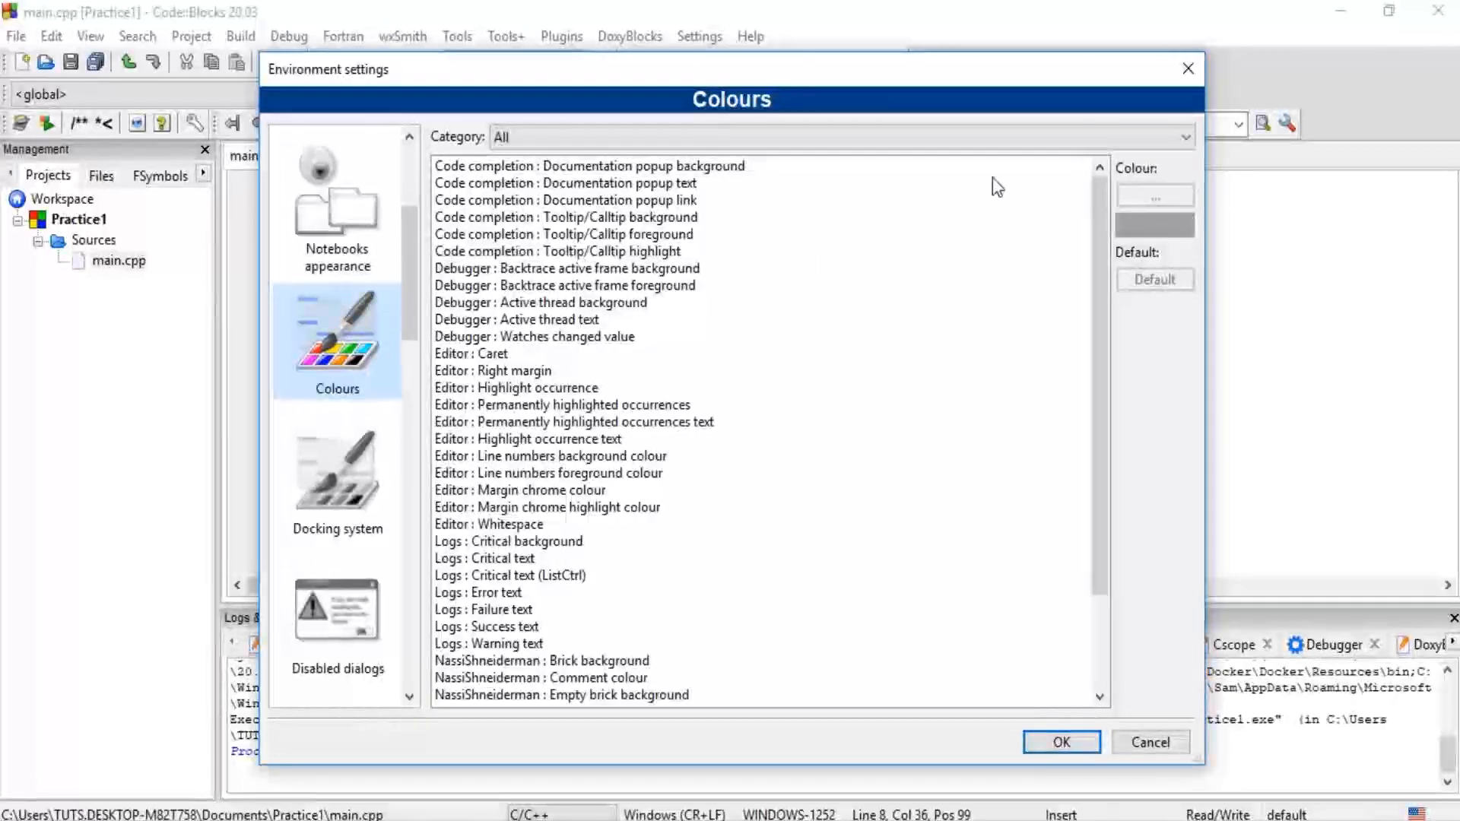
Examine the colours assigned to the Logs, Editor and NassiShneiderman entries, including the colour choices for the critical log background
left_click_drag(1102, 307, 801, 406)
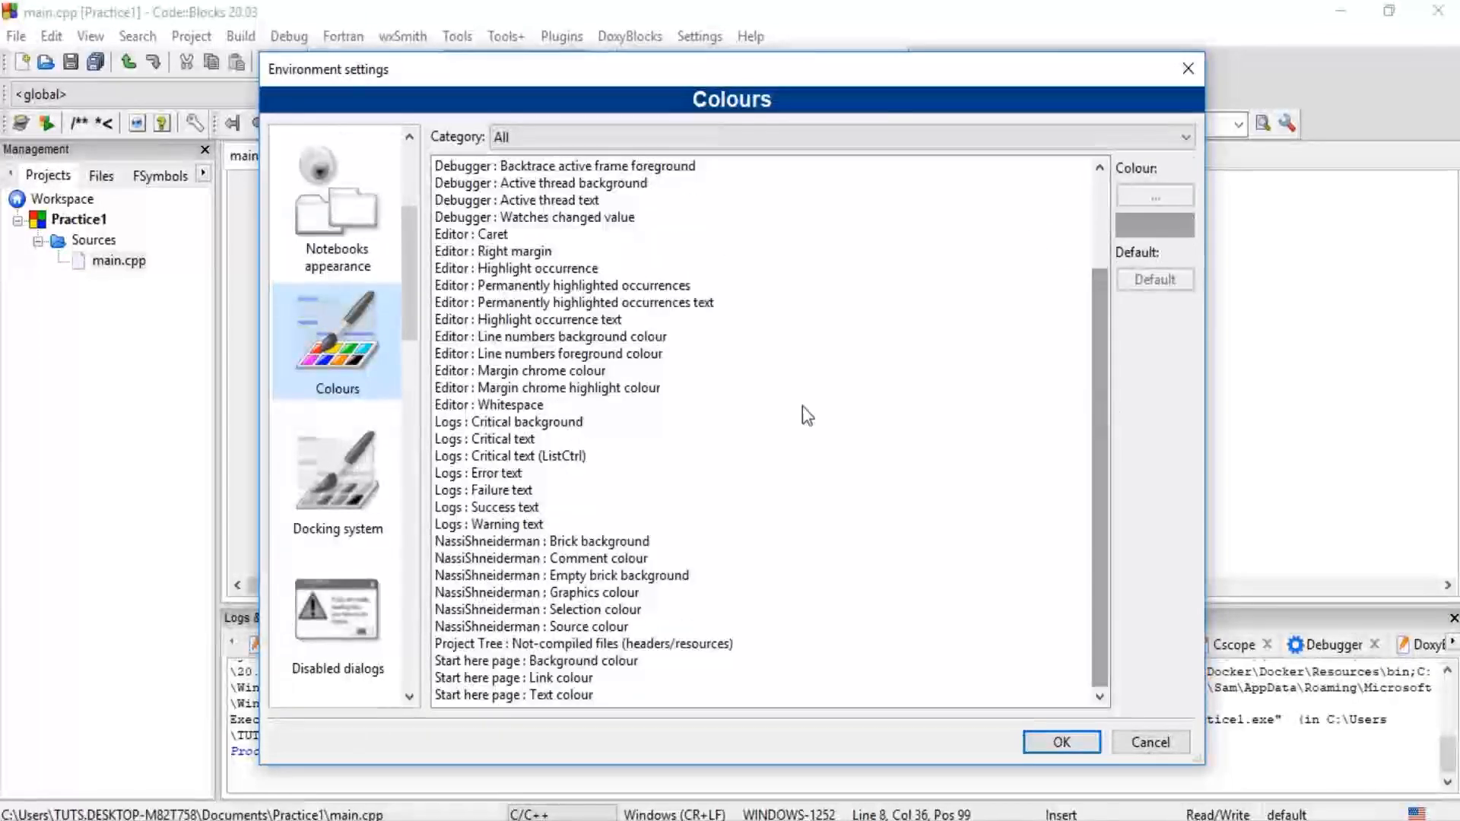
left_click(495, 490)
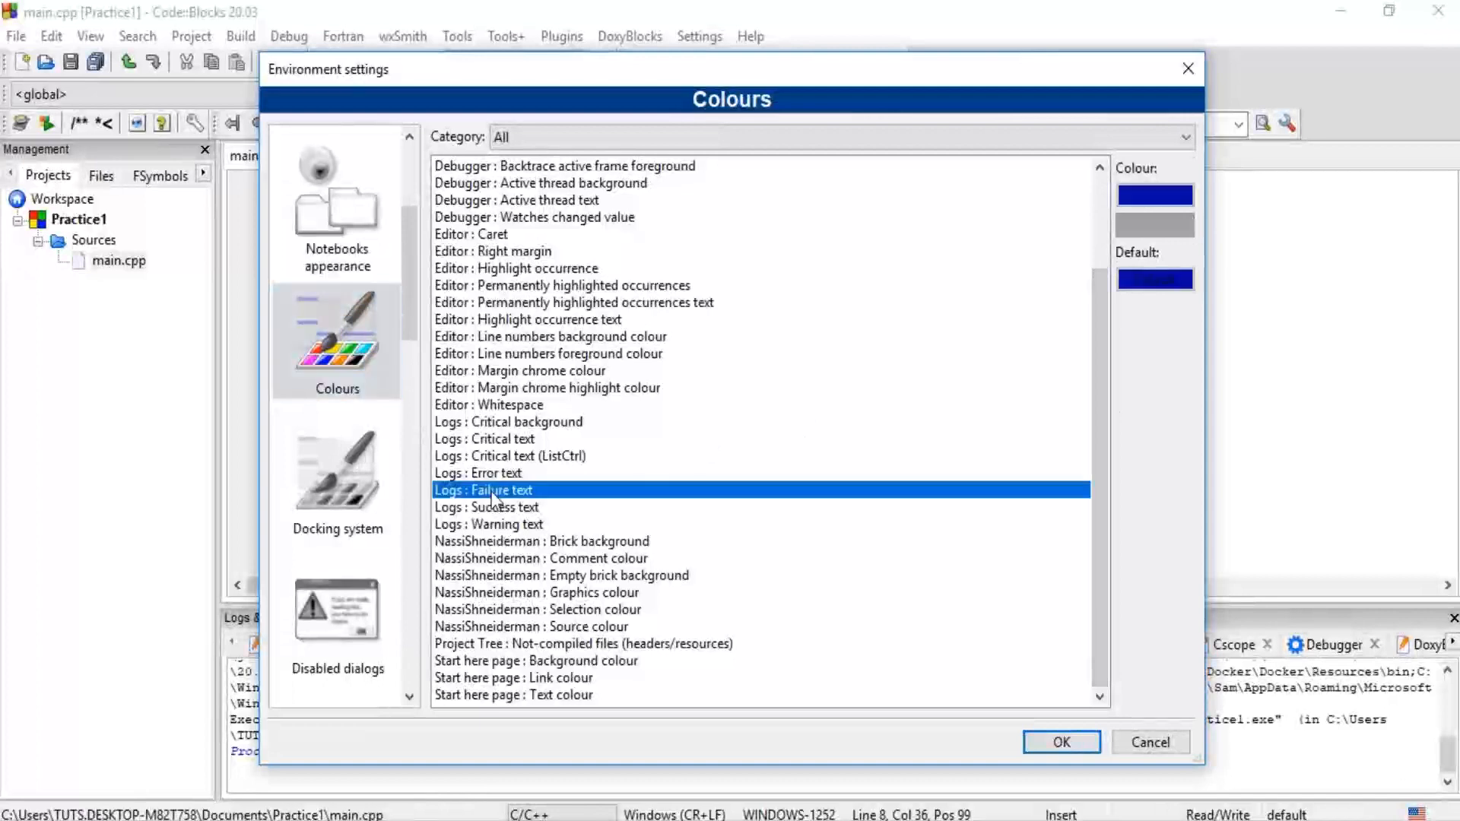
left_click(508, 441)
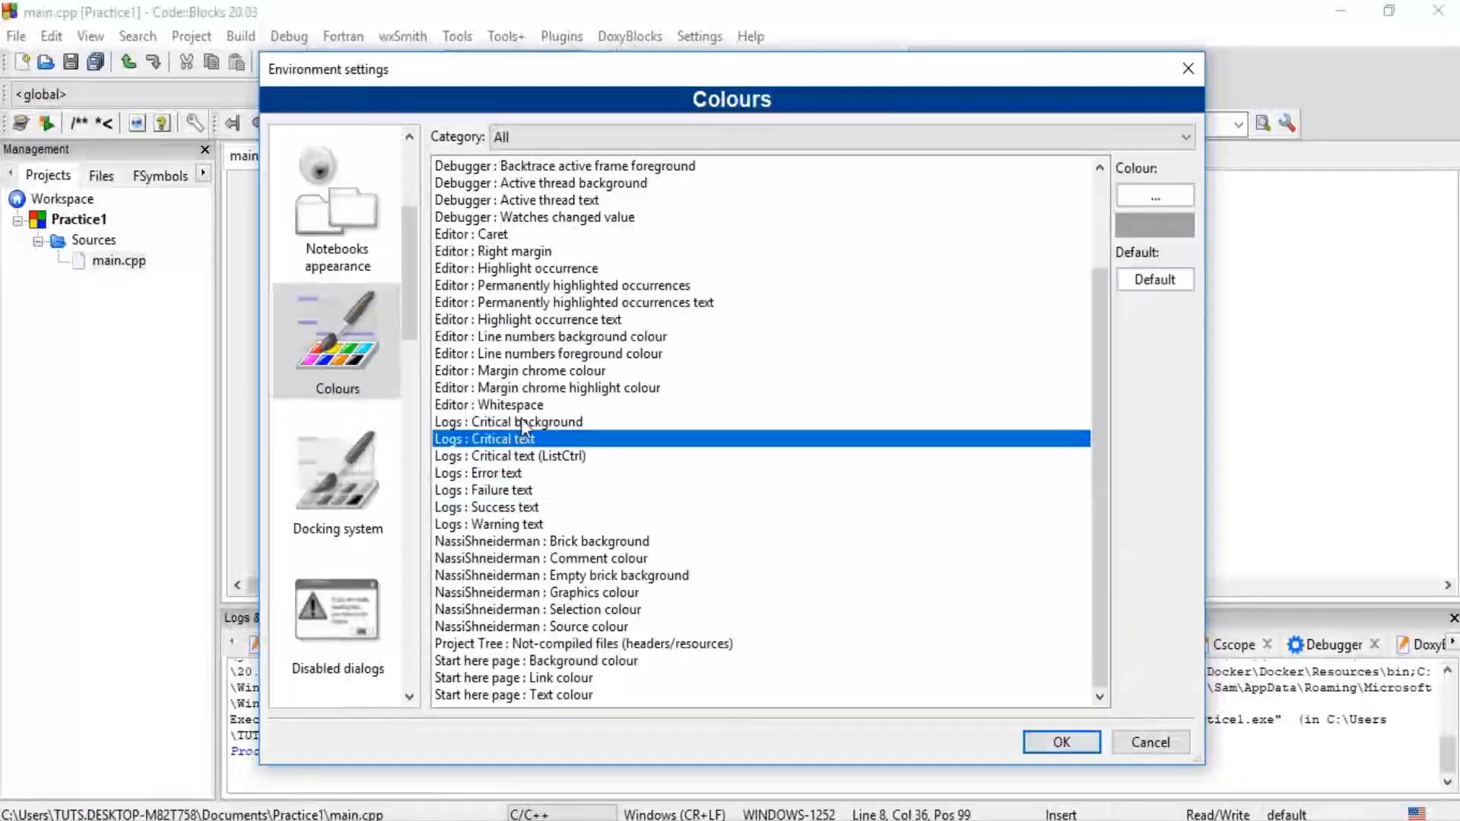
left_click(522, 421)
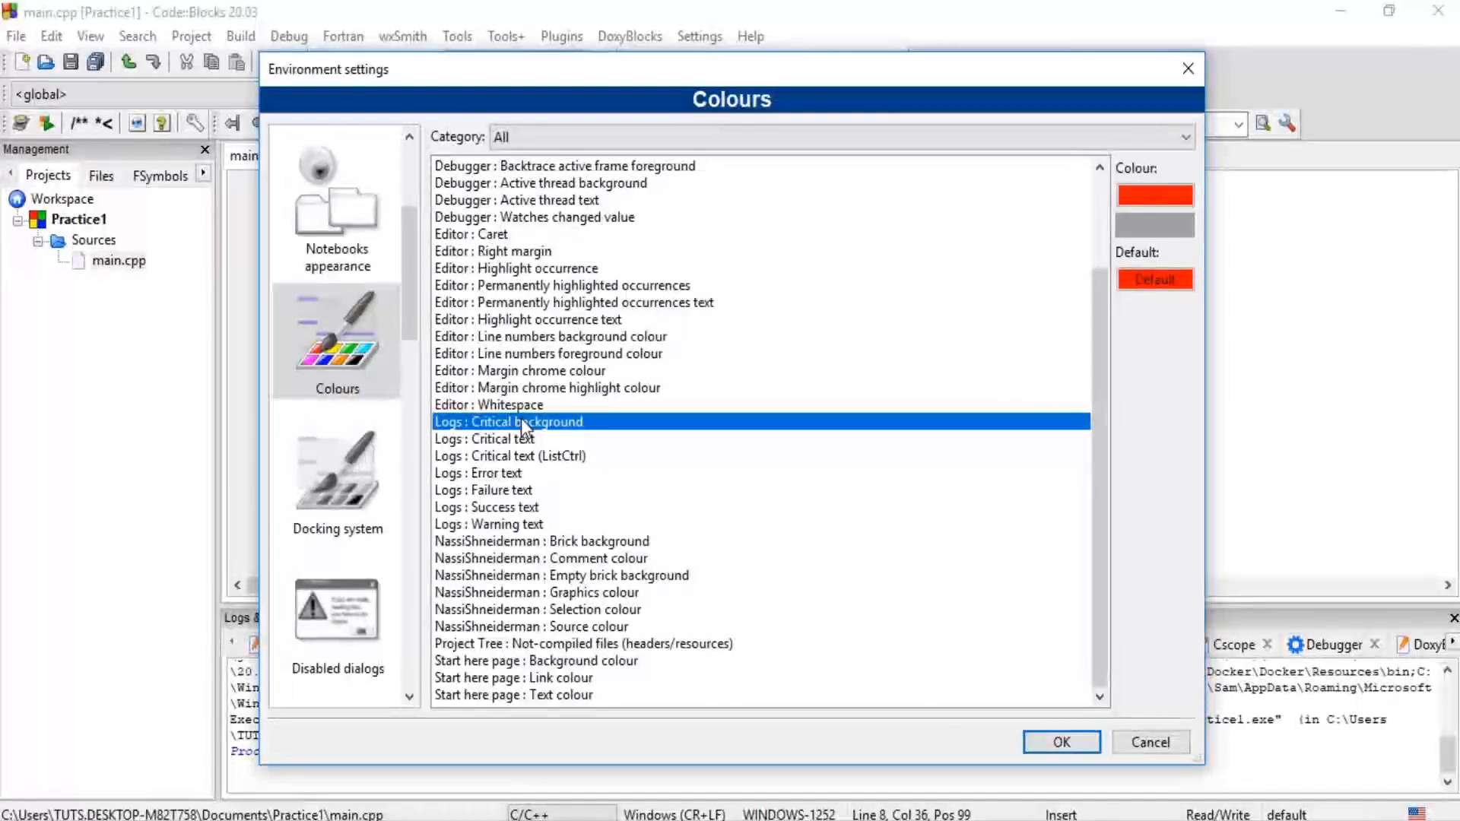
left_click(1142, 193)
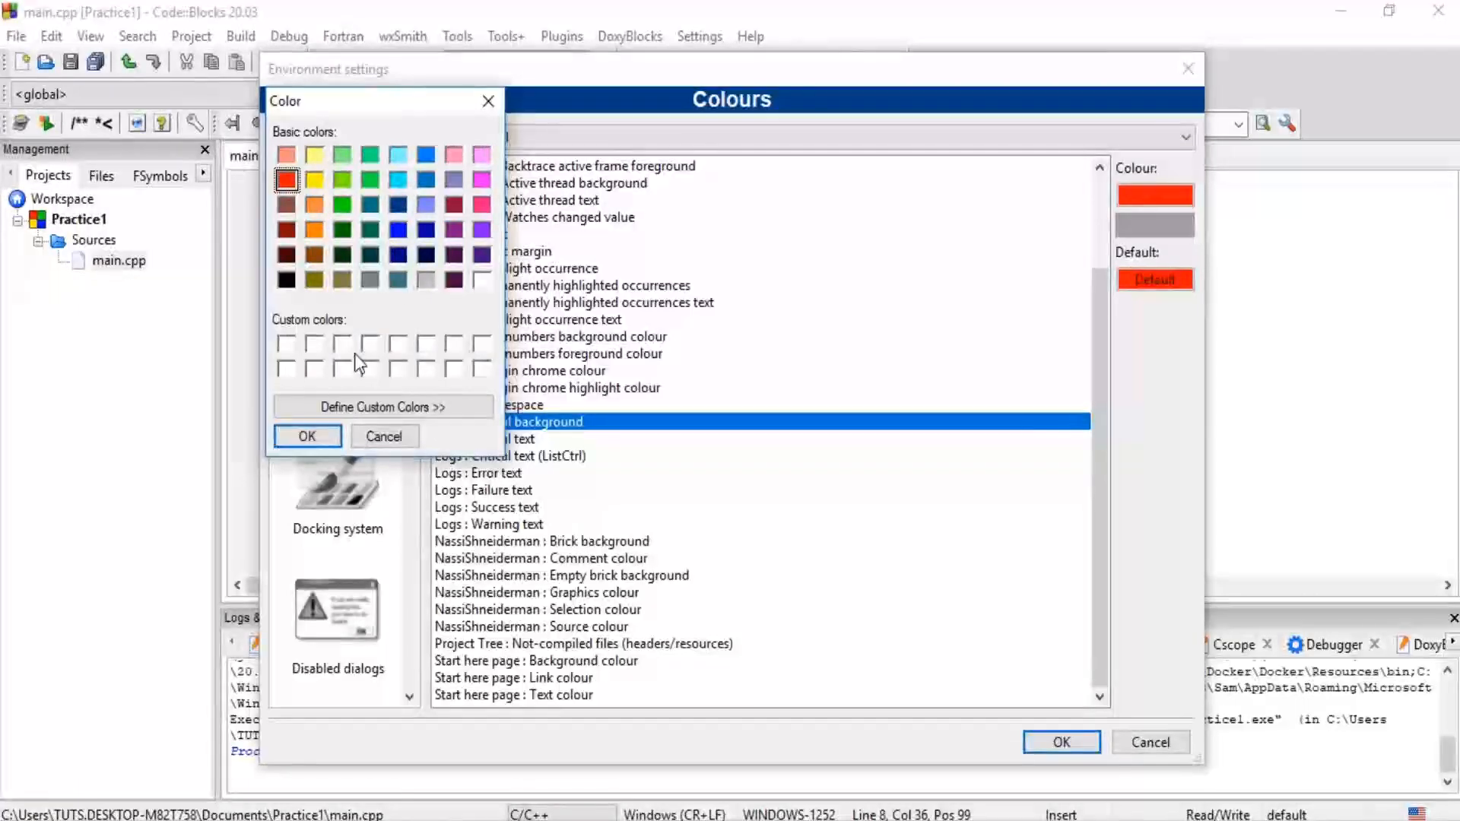
left_click(490, 95)
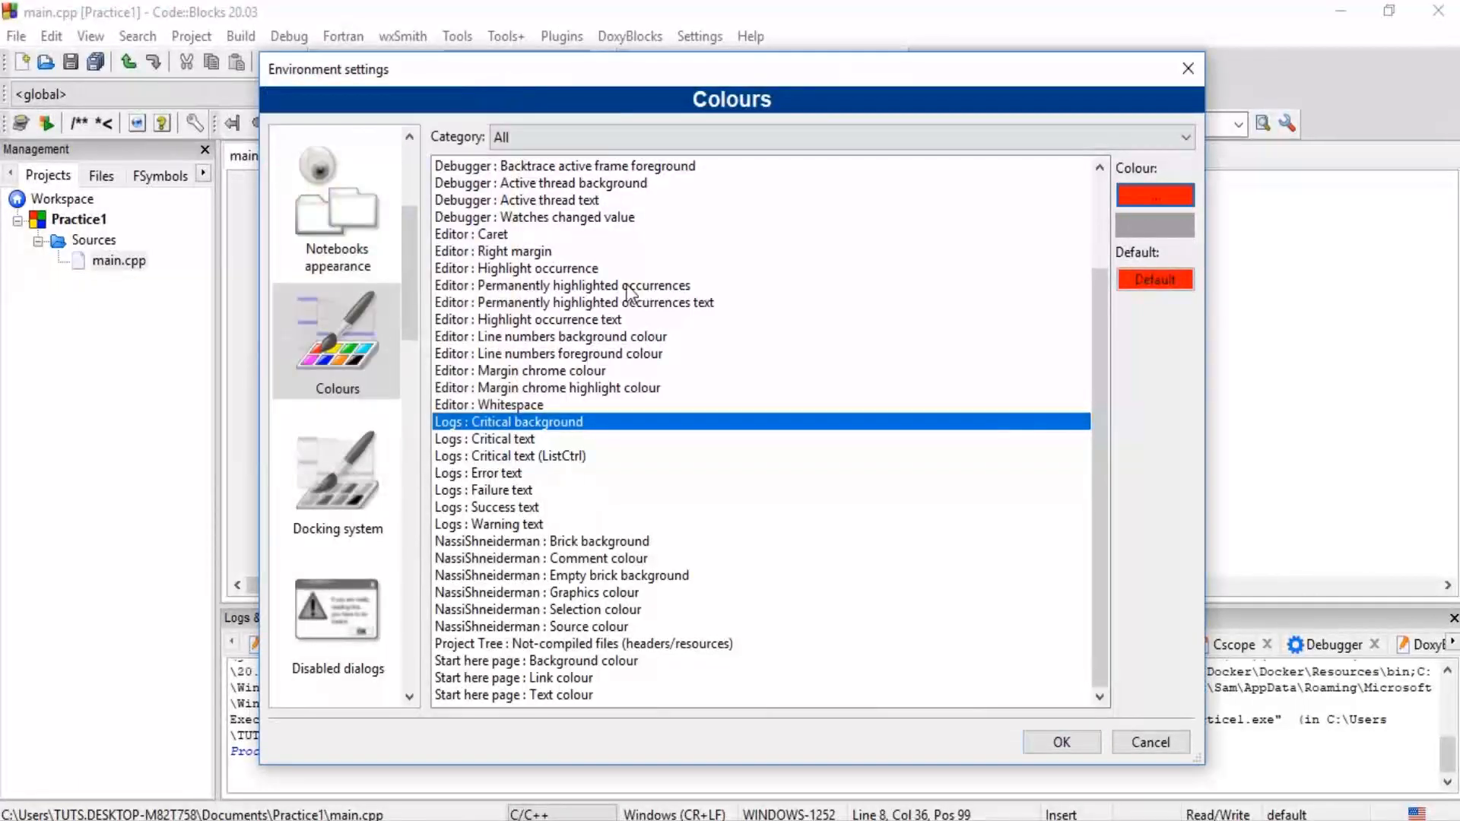
left_click(508, 234)
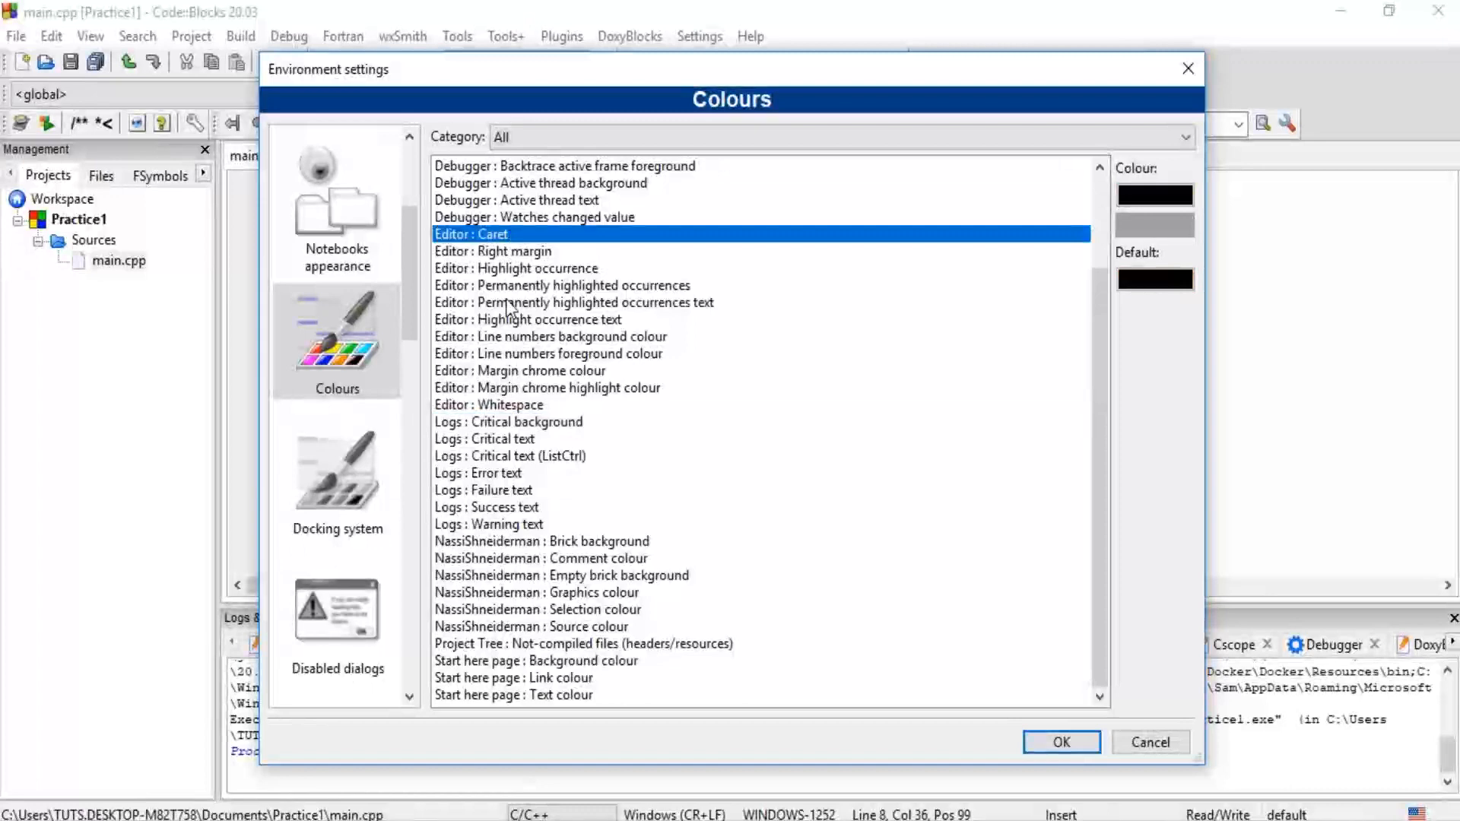
left_click(520, 251)
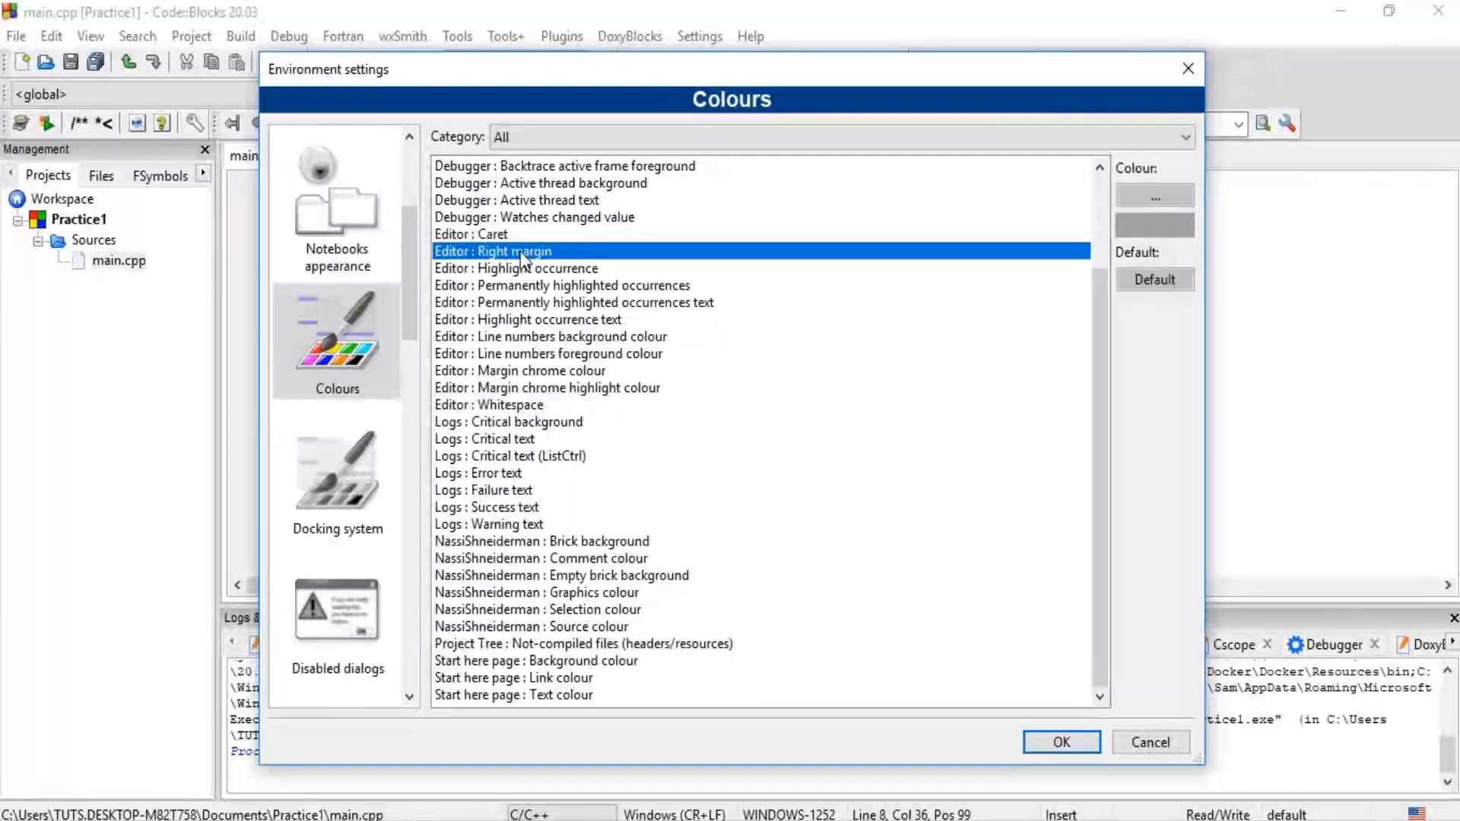
left_click(502, 558)
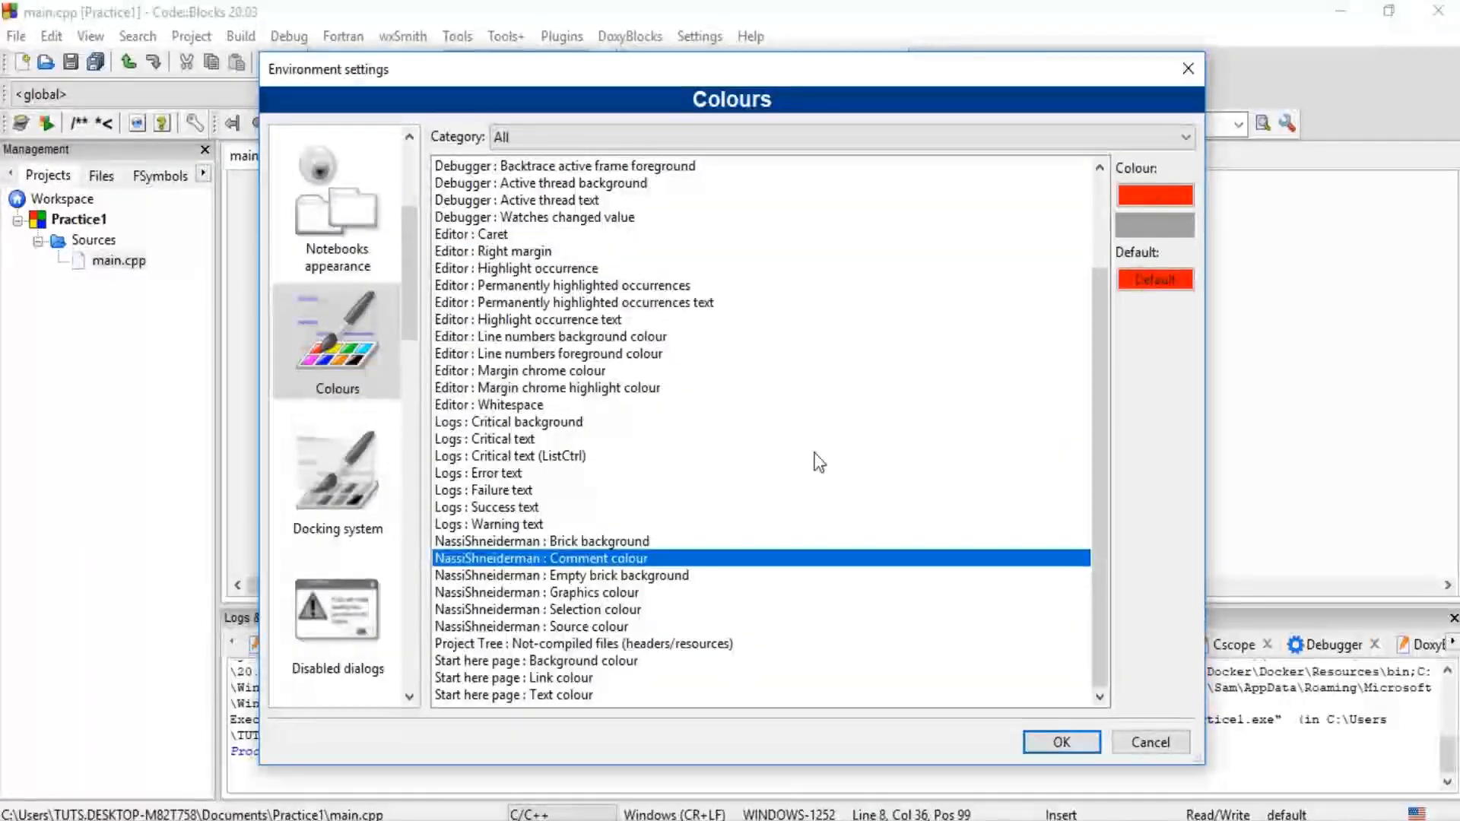
Review the Docking system, Disabled dialogs, Network proxy and C::B games pages of the environment settings
left_click(322, 481)
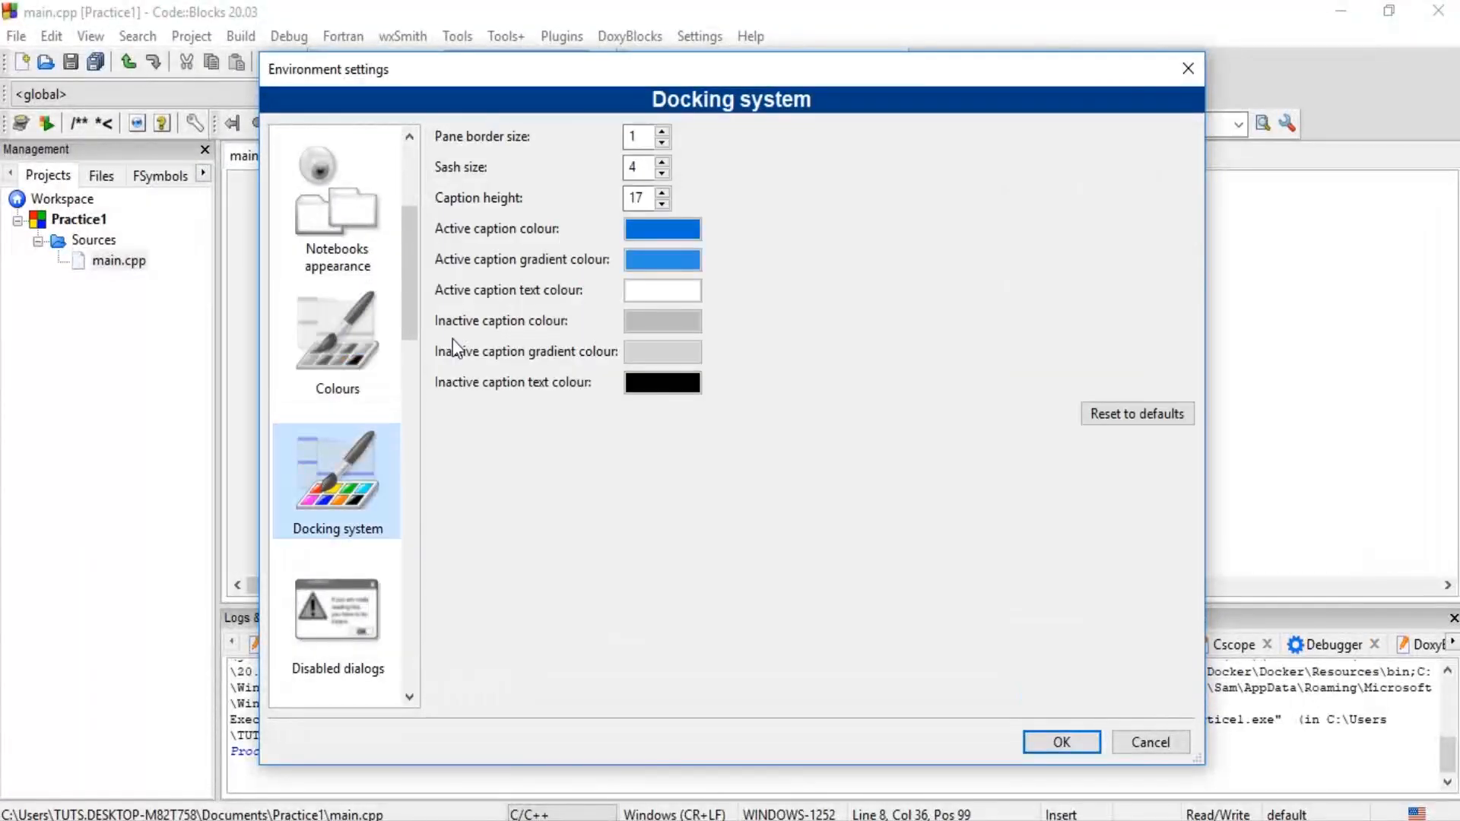
left_click_drag(408, 297, 406, 373)
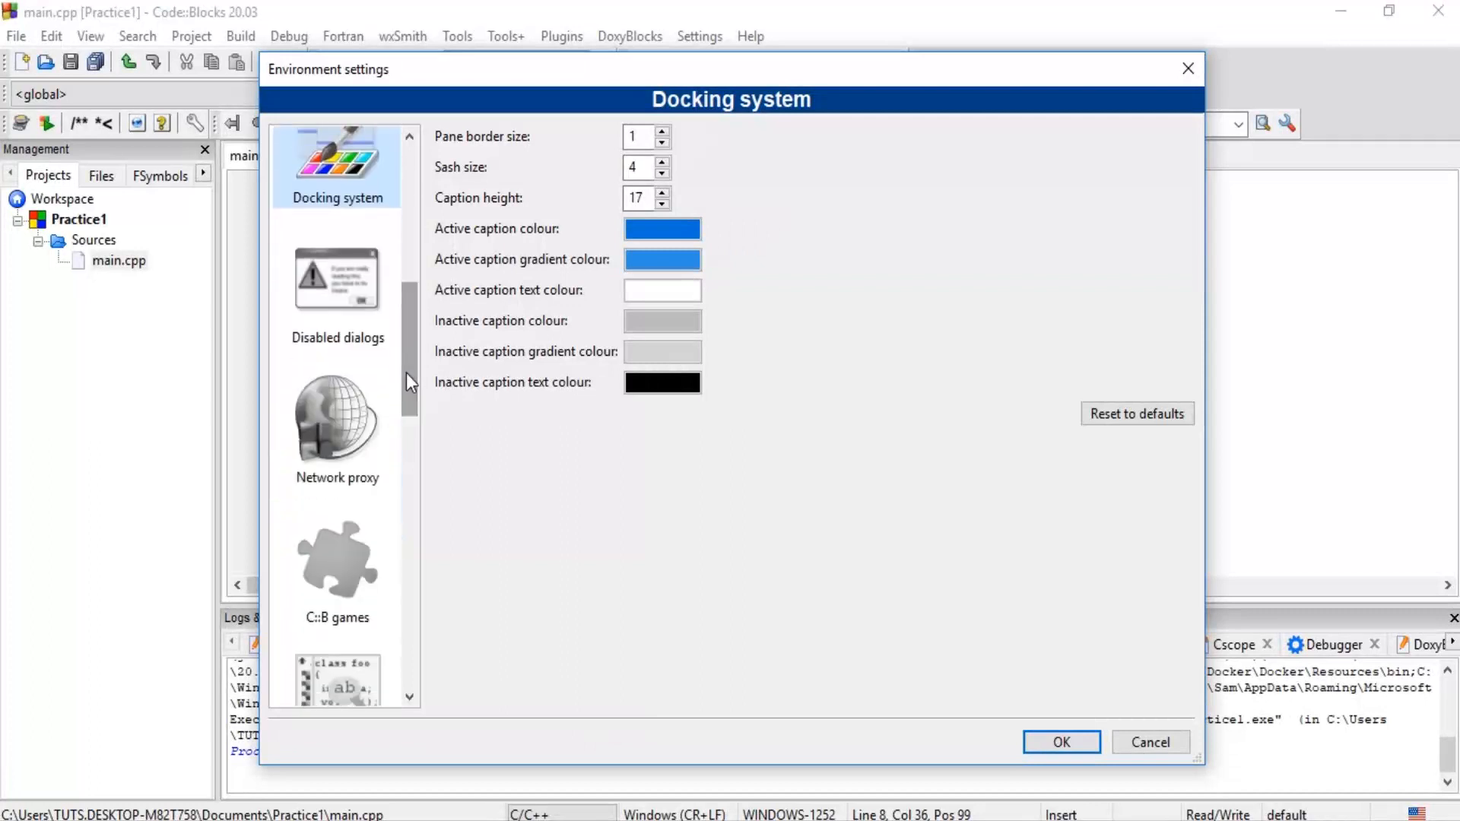
left_click(326, 292)
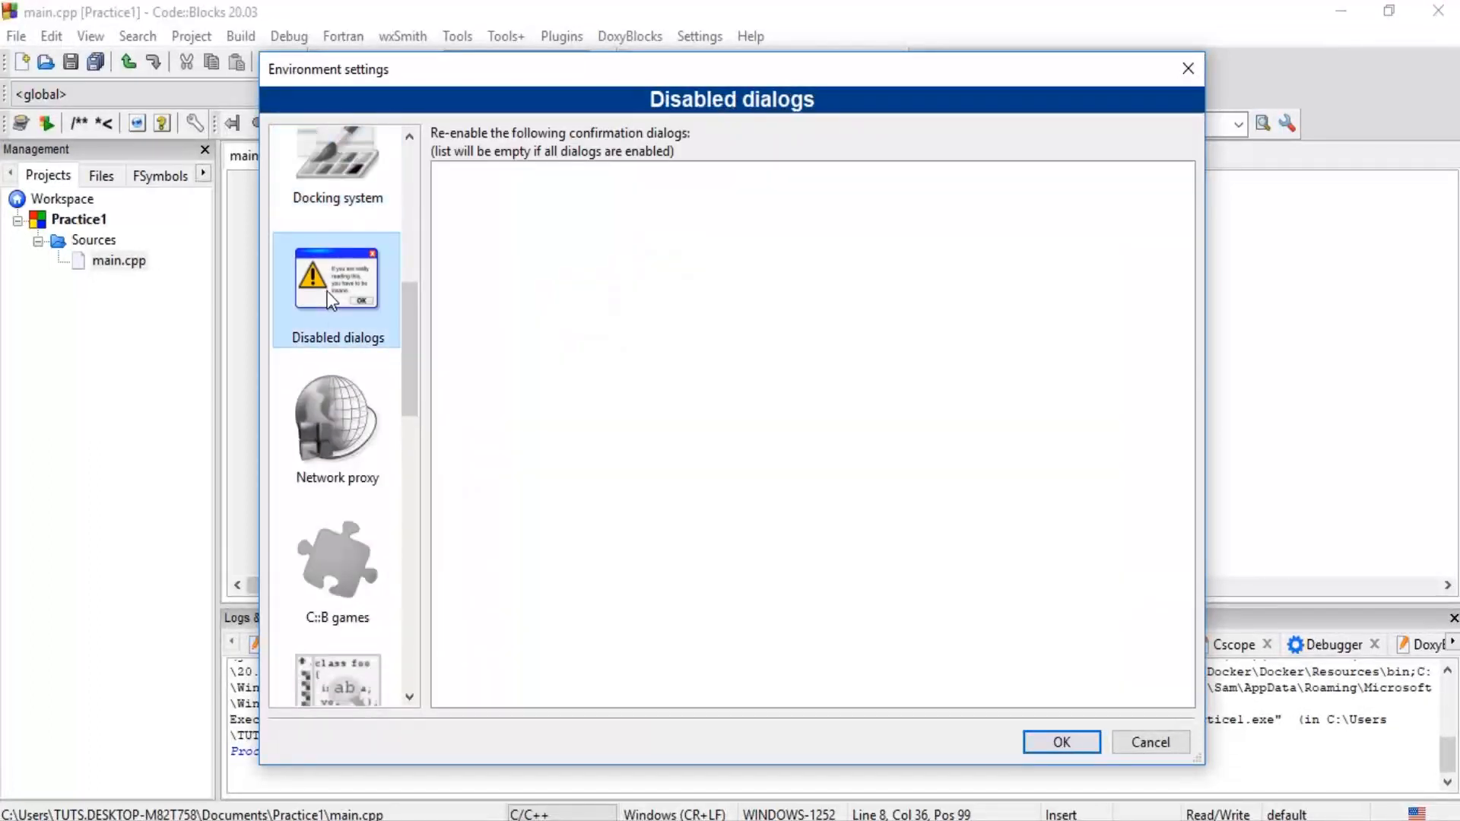
left_click(341, 426)
left_click(359, 553)
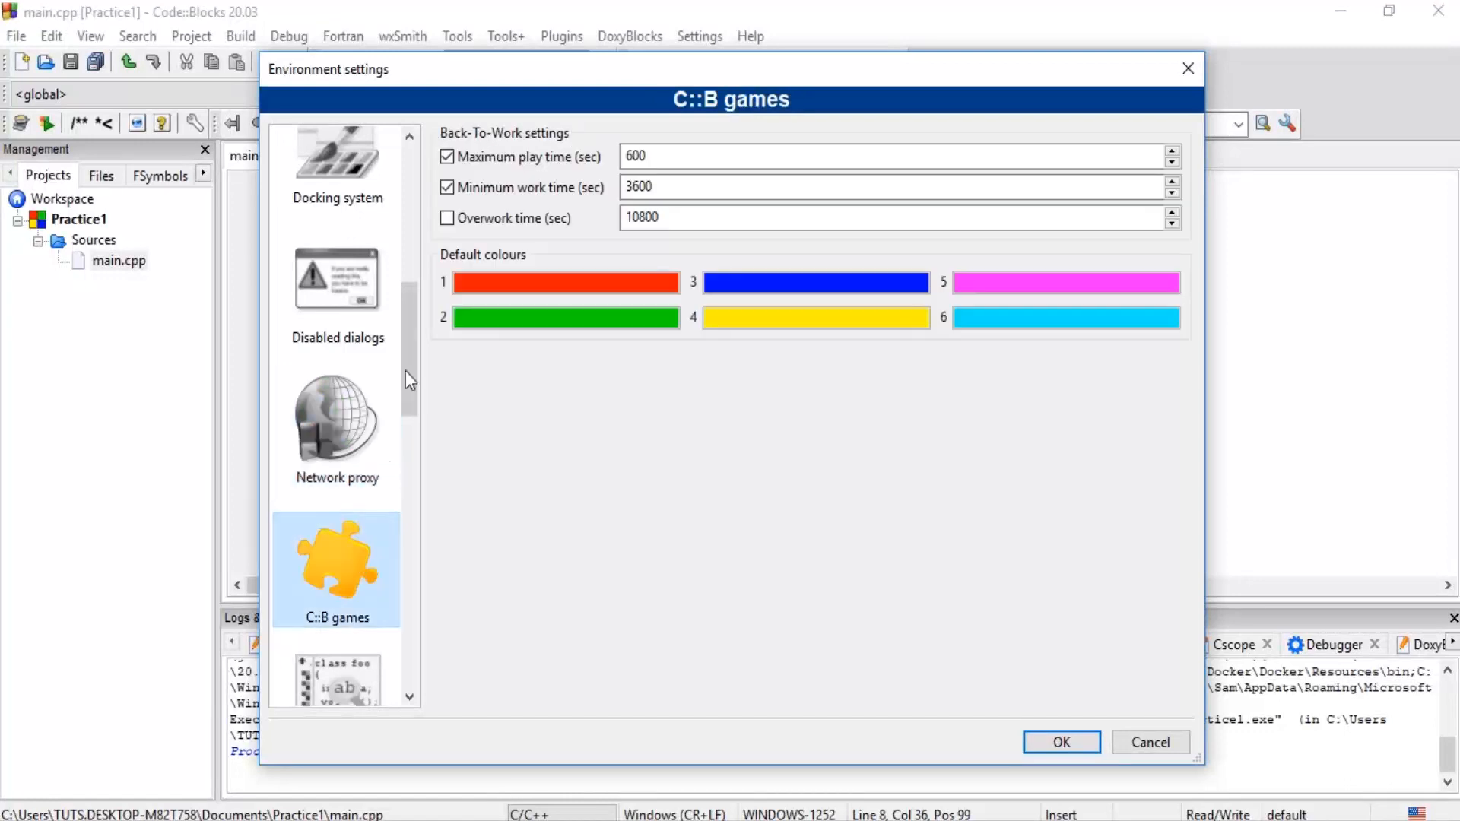
Review the Autosave, Environment variables, HeaderFixup configuration and Help files pages and close the environment settings
left_click_drag(409, 371, 422, 601)
left_click(330, 459)
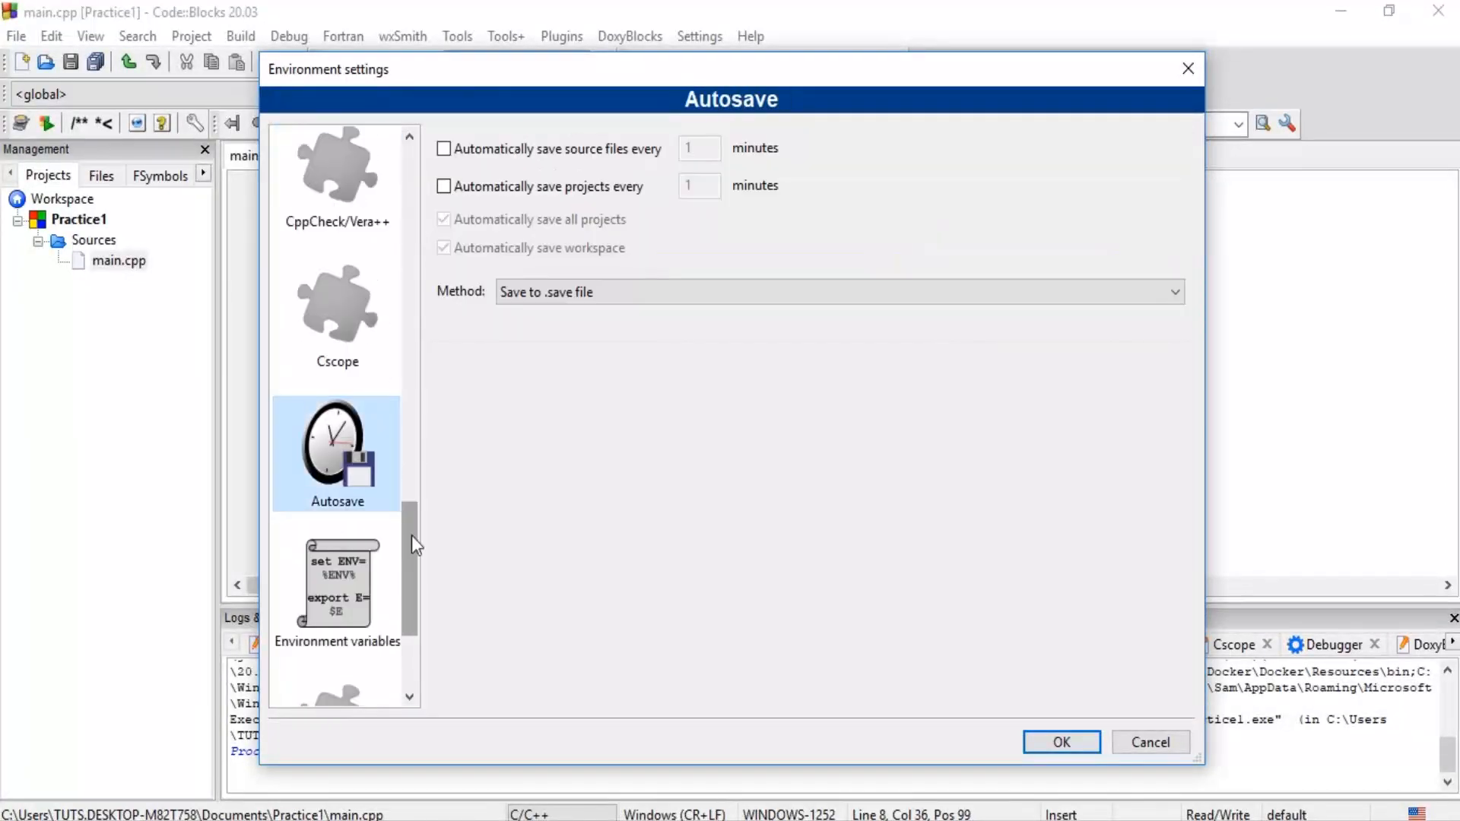
left_click(354, 584)
left_click_drag(417, 546, 393, 589)
left_click(344, 515)
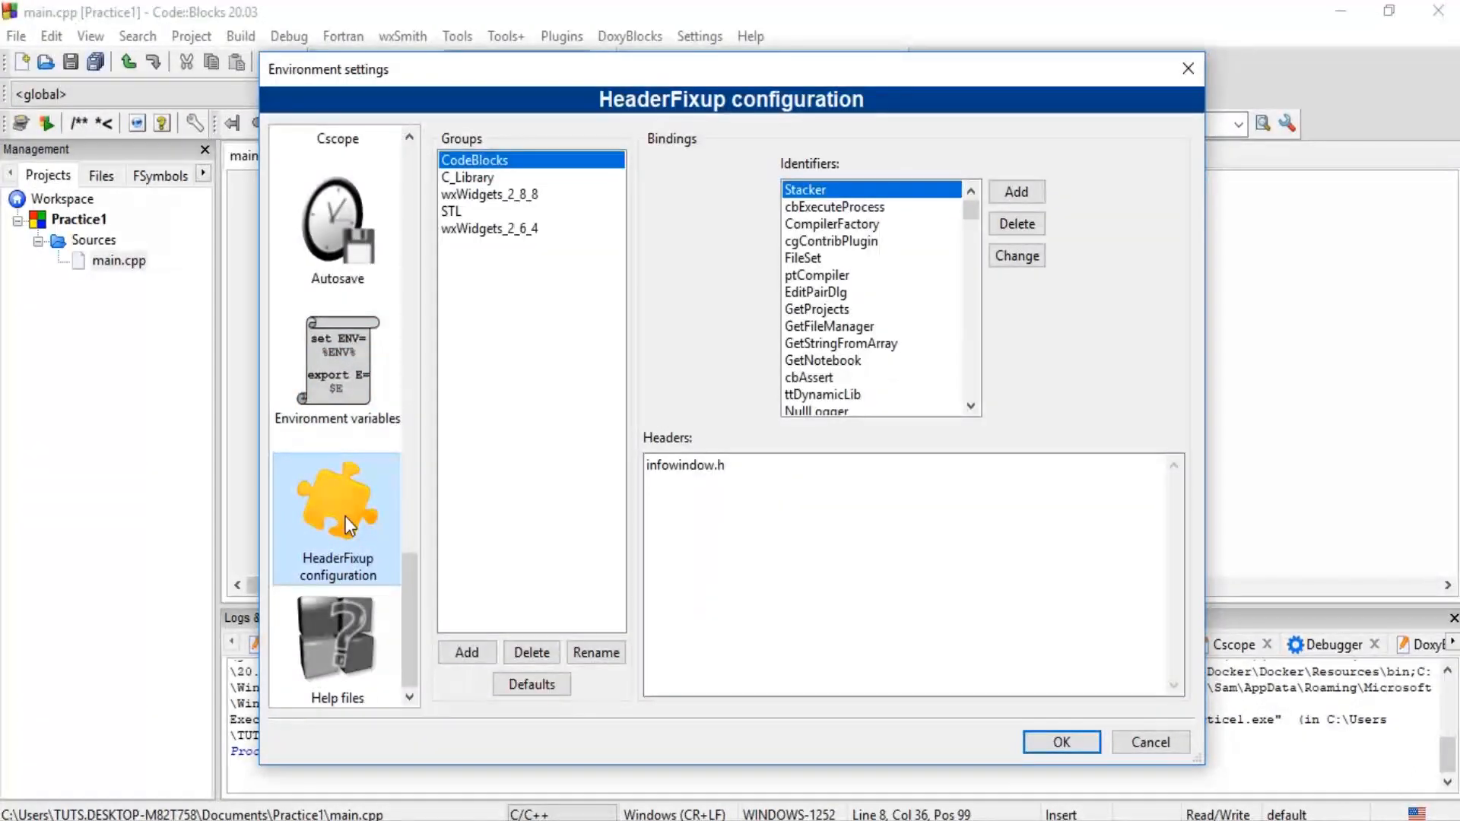
left_click(337, 682)
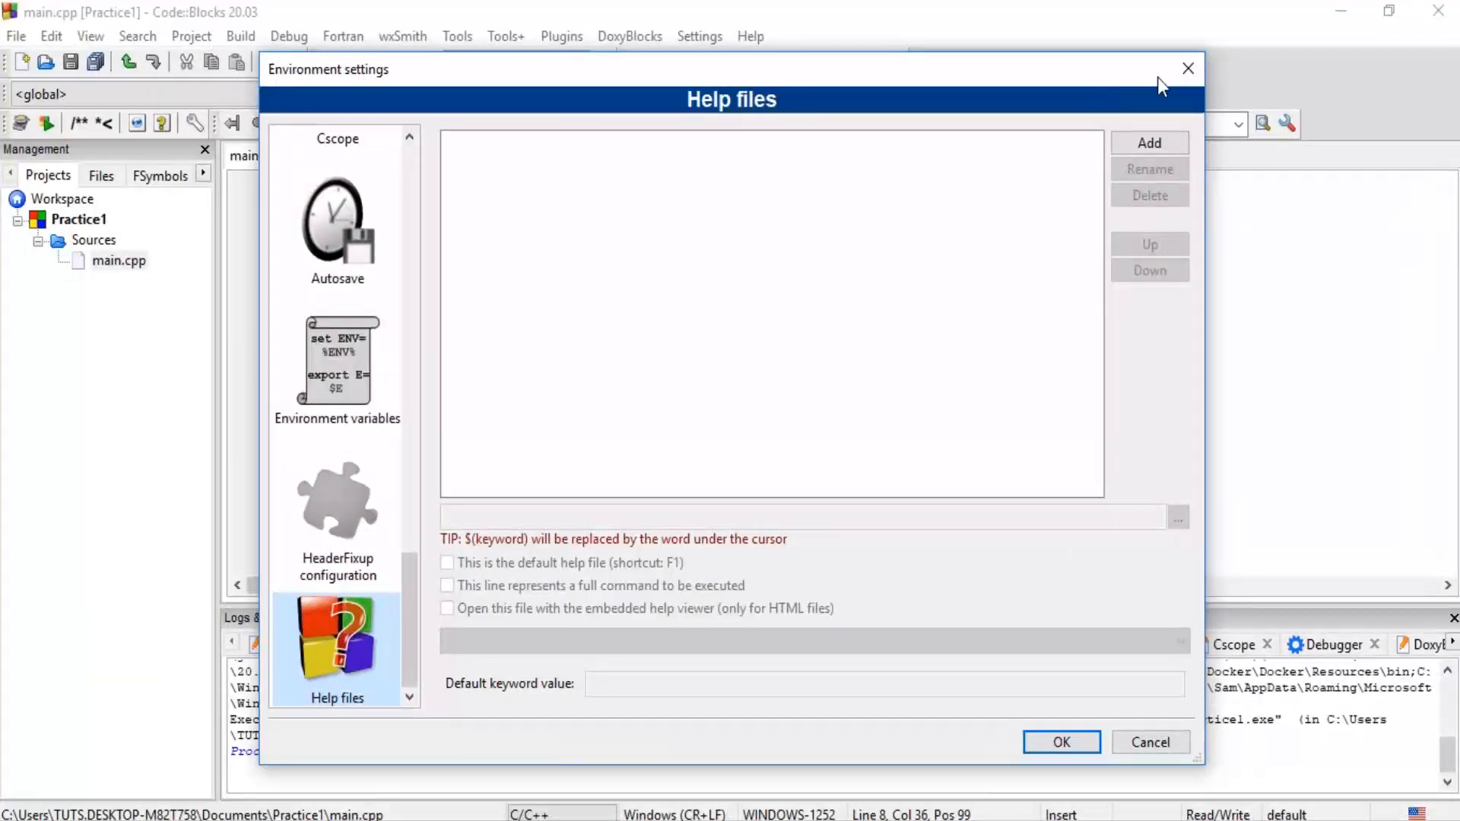
left_click(1179, 76)
Open the editor configuration and review its general settings, including the other editor, C/C++ and encoding options
left_click(715, 35)
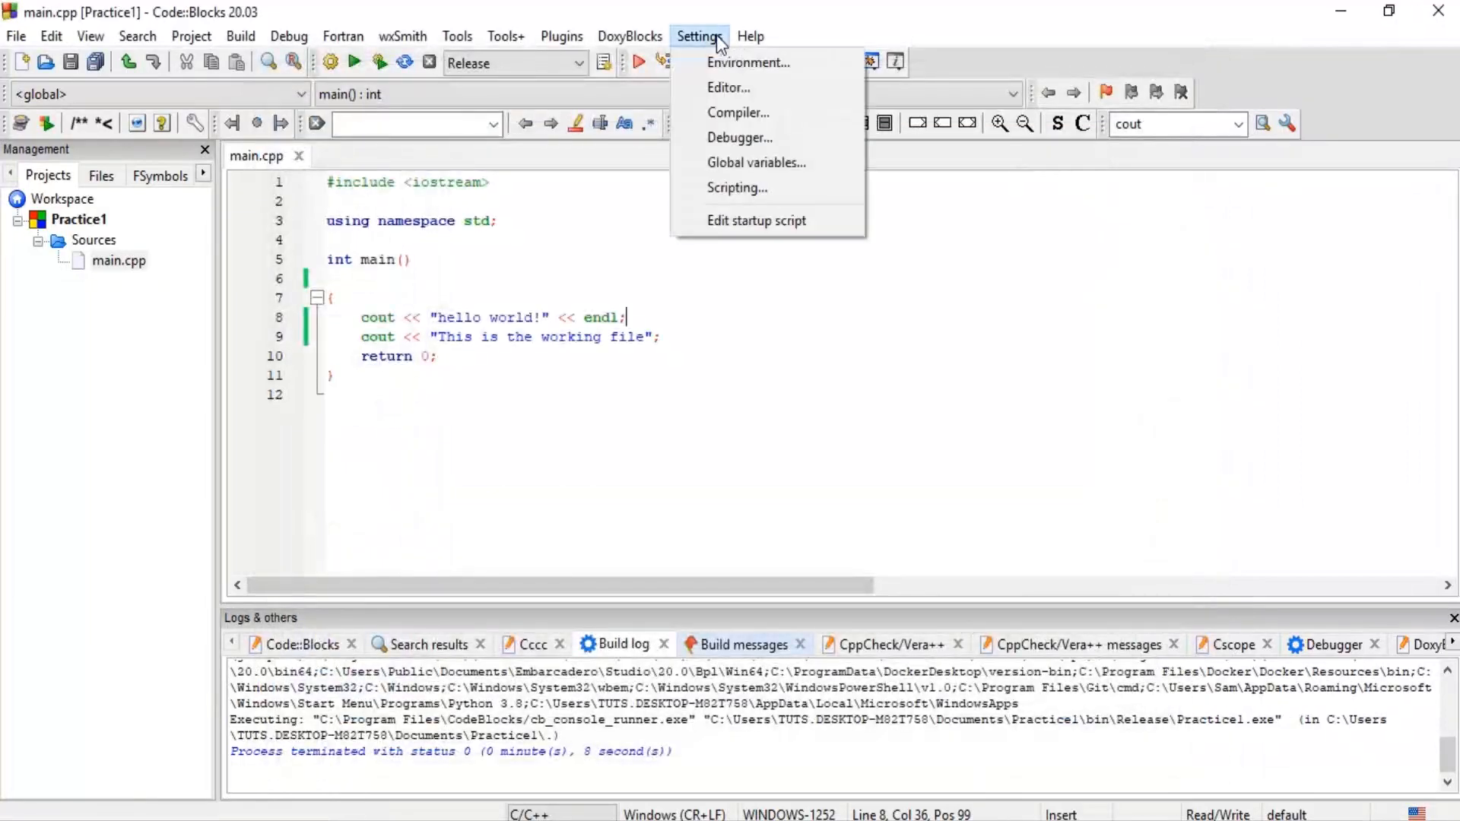
left_click(732, 94)
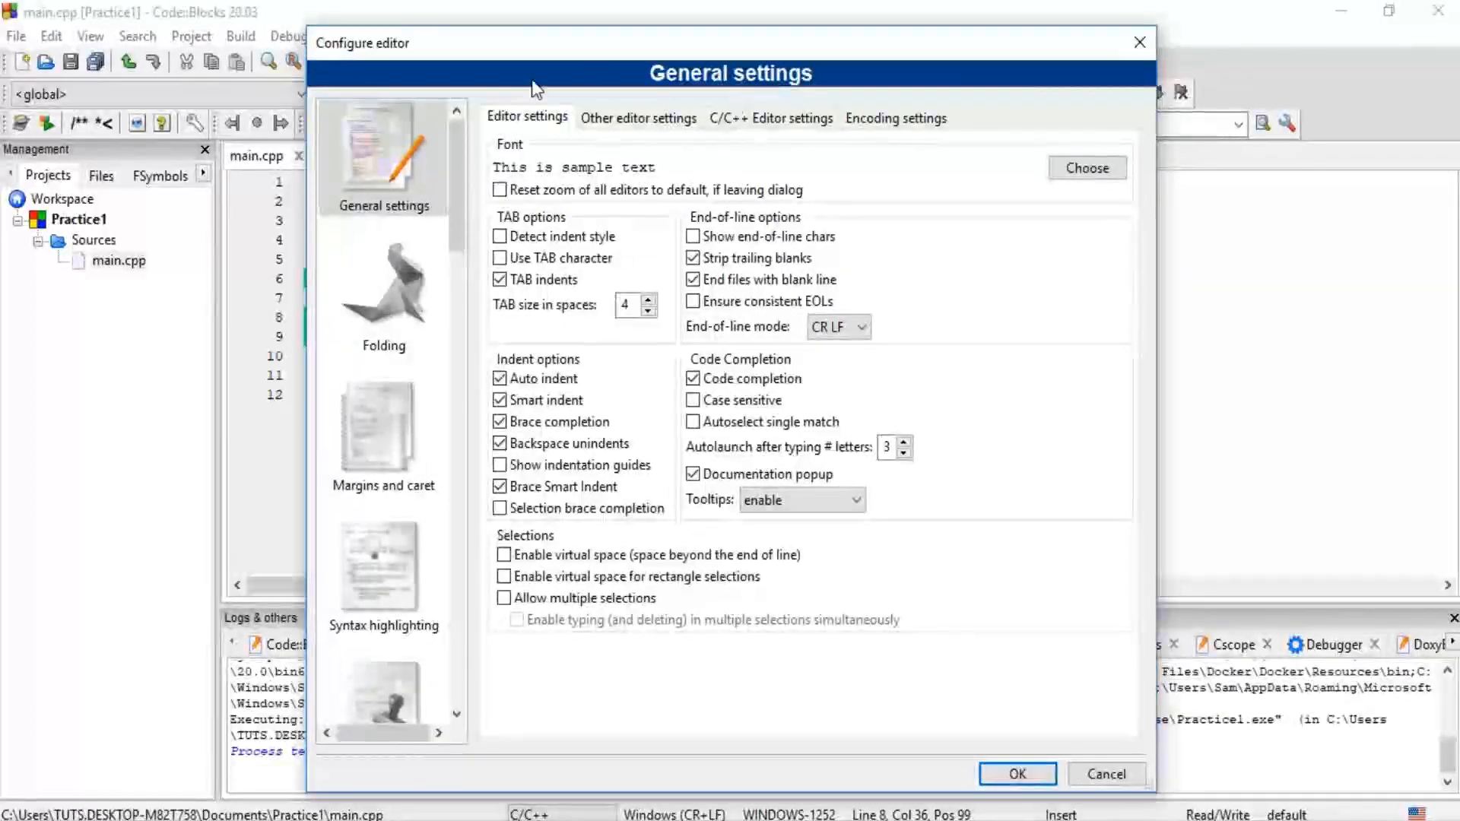
left_click(645, 120)
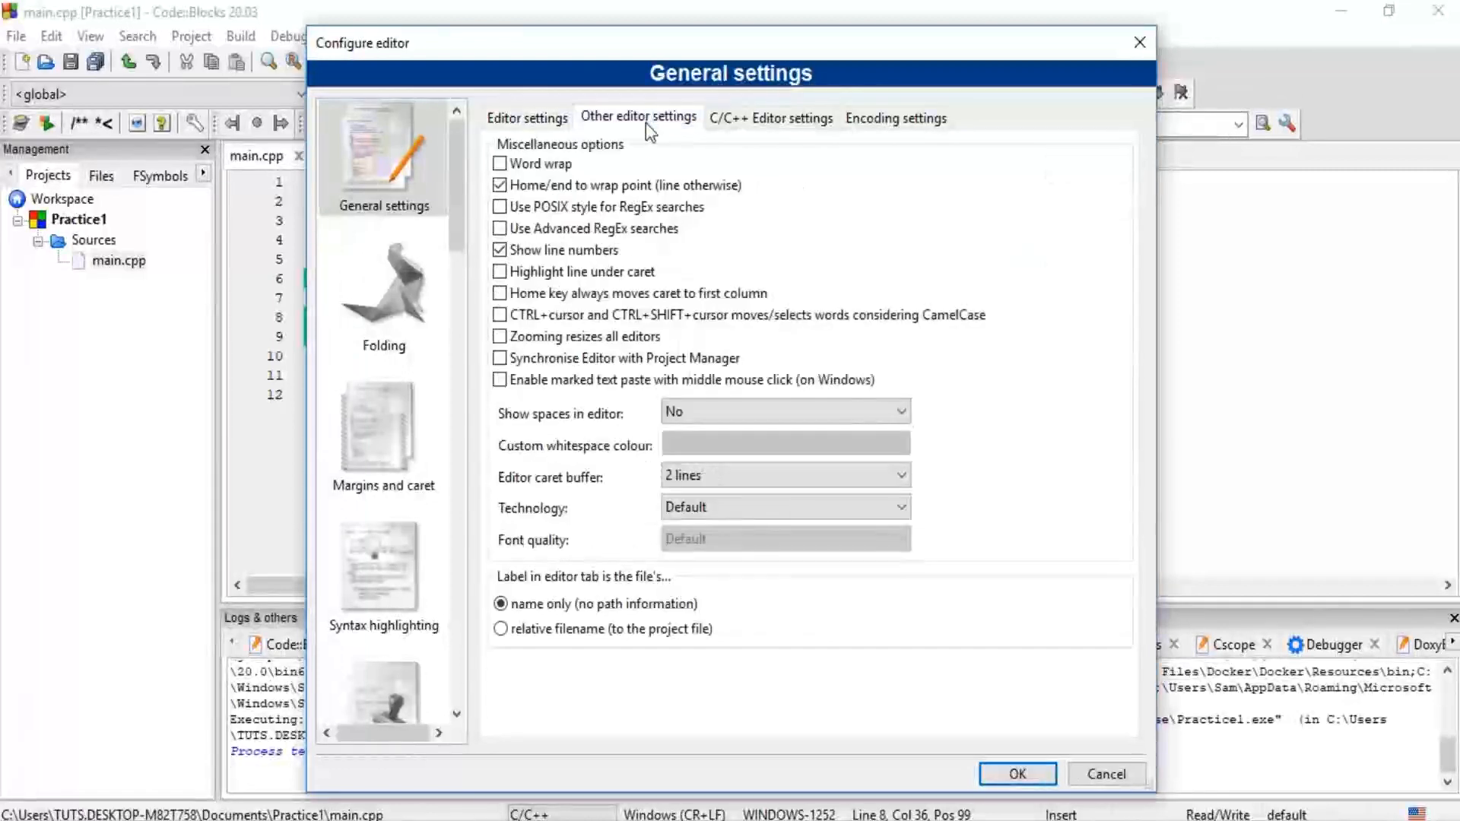
left_click(756, 116)
left_click(898, 120)
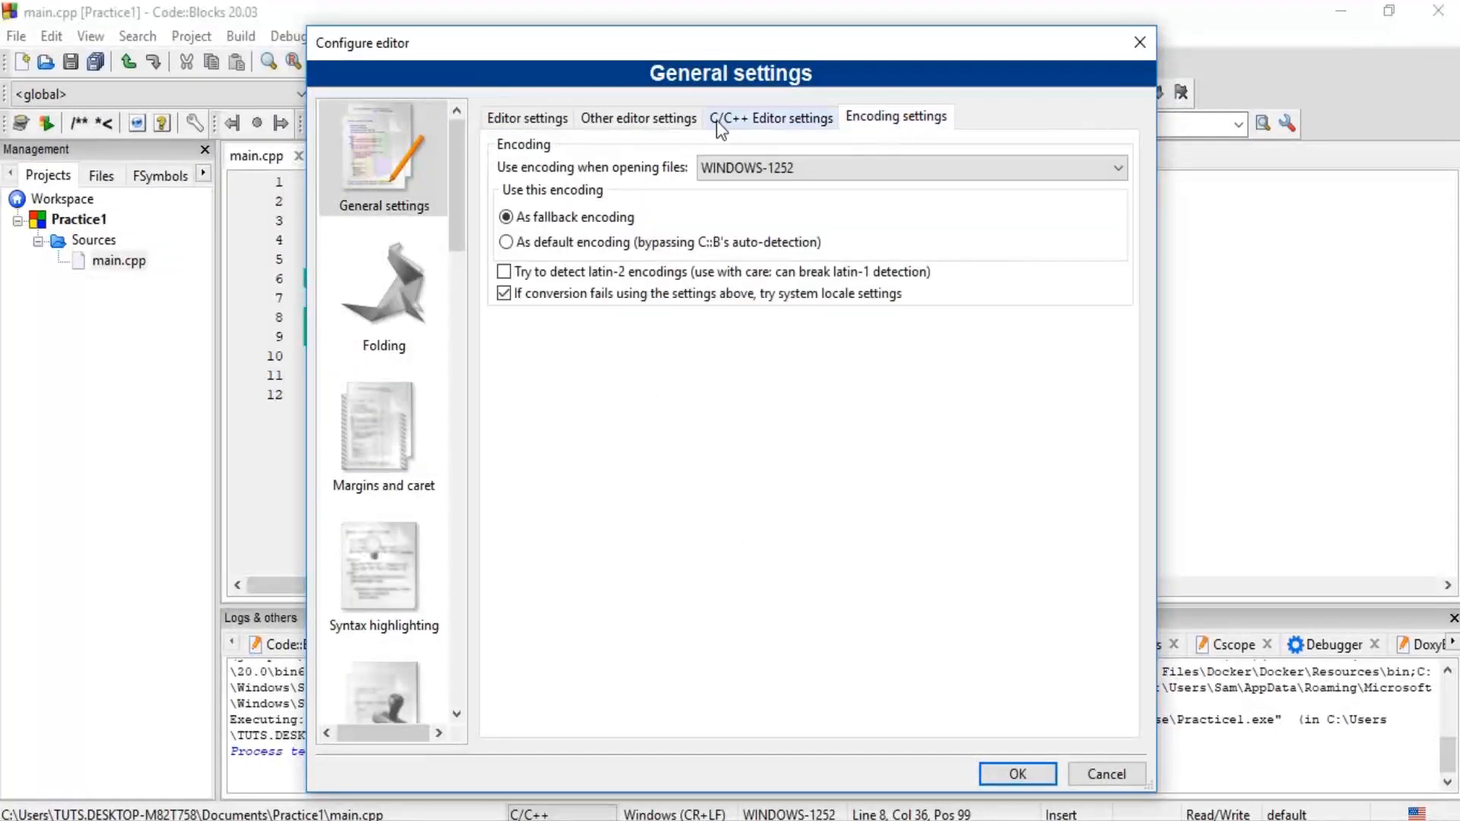
left_click(517, 120)
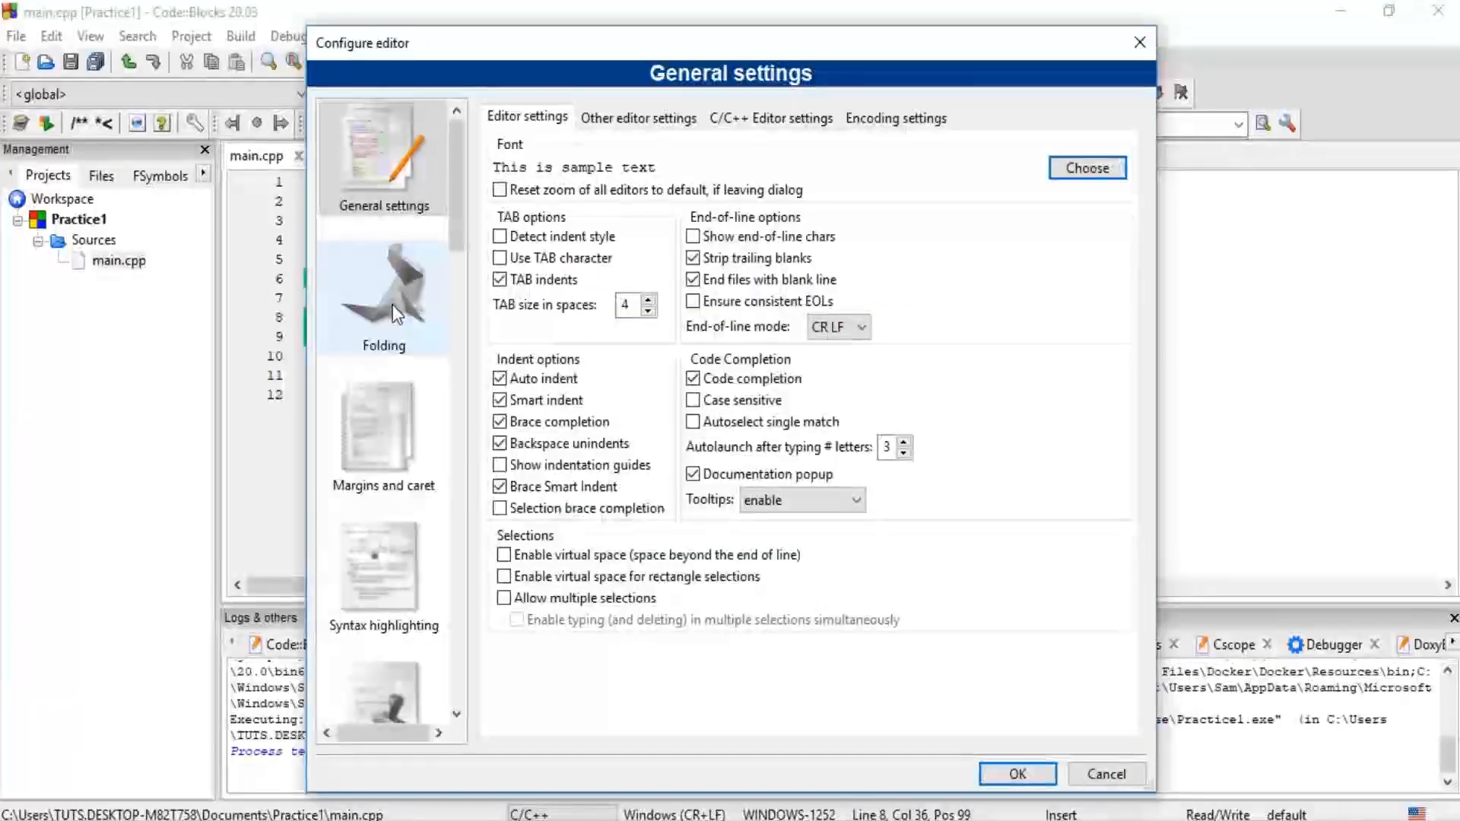
View the Margins and caret options and bring up the Syntax highlighting settings with the sample code preview
left_click_drag(449, 208, 446, 244)
left_click(385, 277)
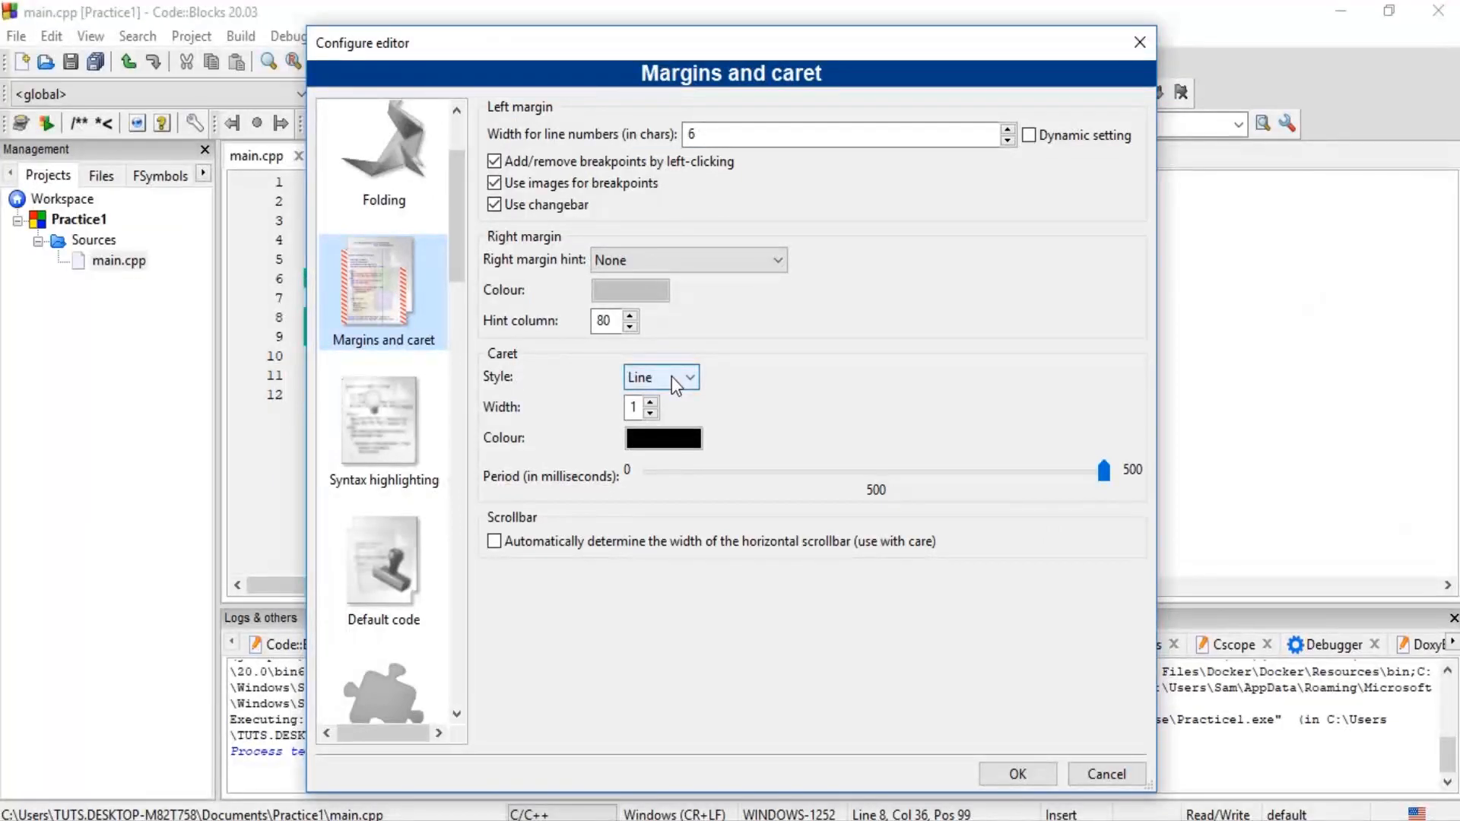
left_click(399, 421)
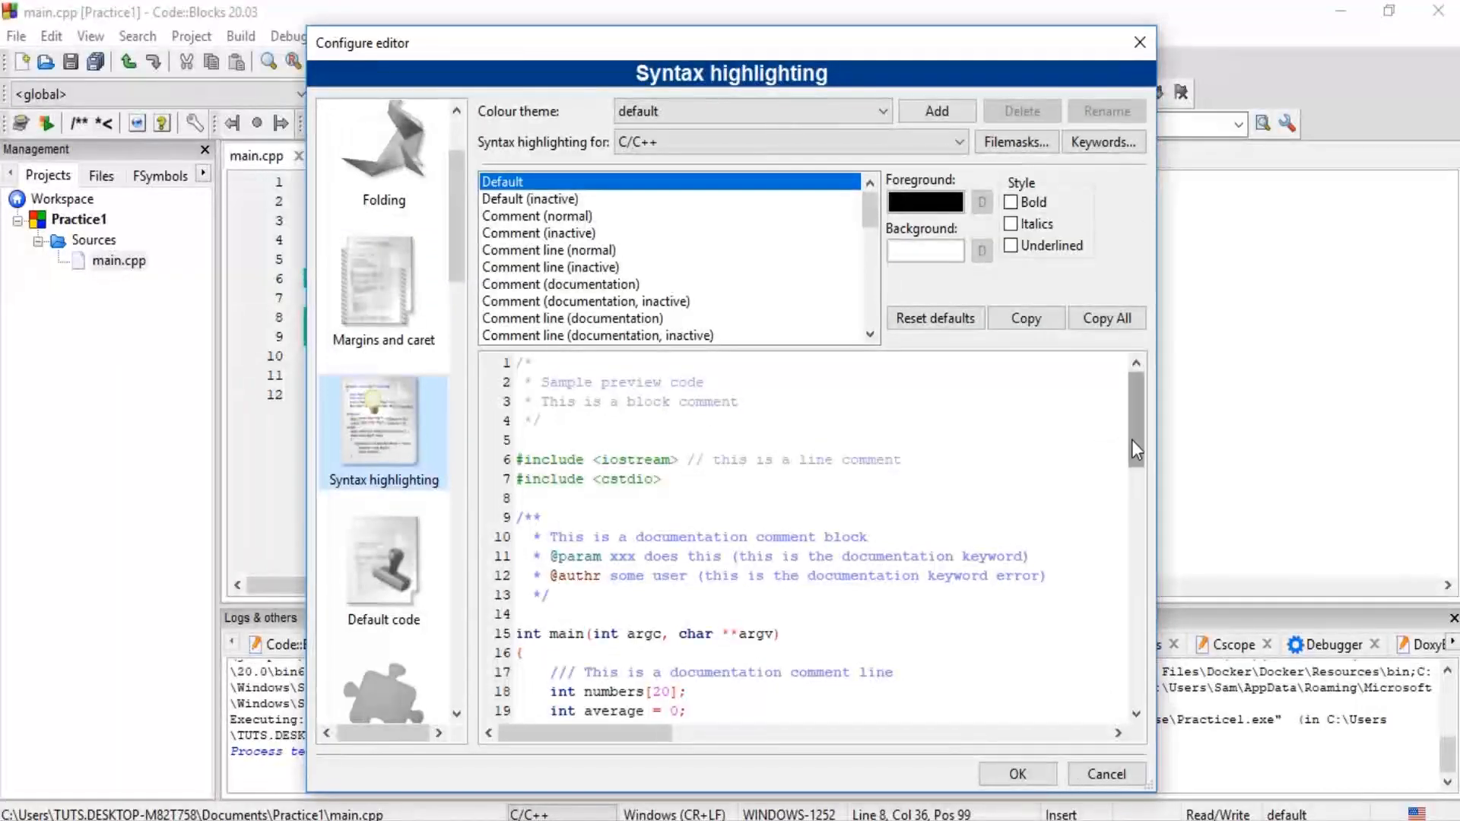
left_click_drag(1131, 440, 1133, 458)
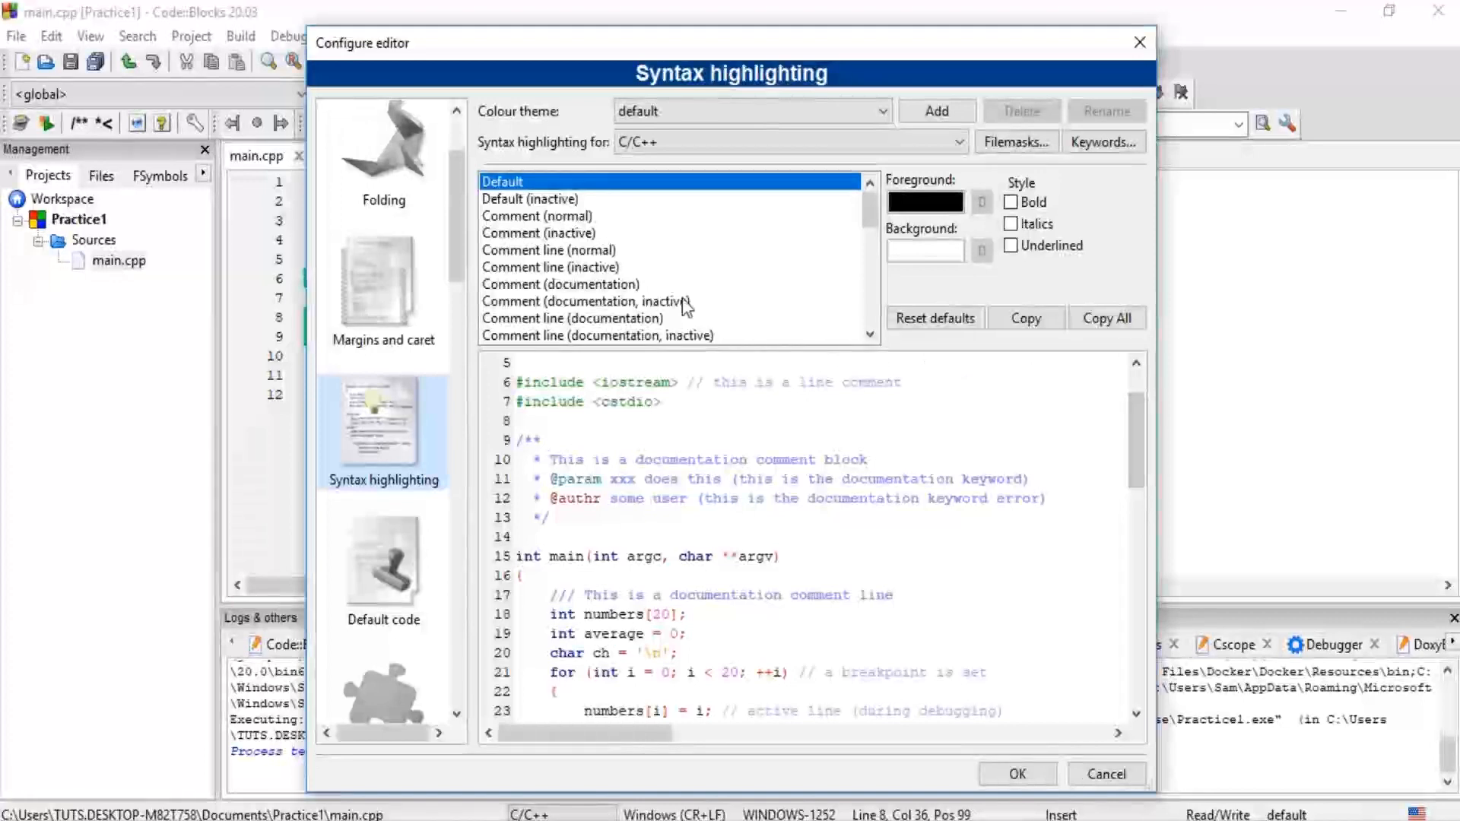
left_click(878, 113)
left_click(878, 112)
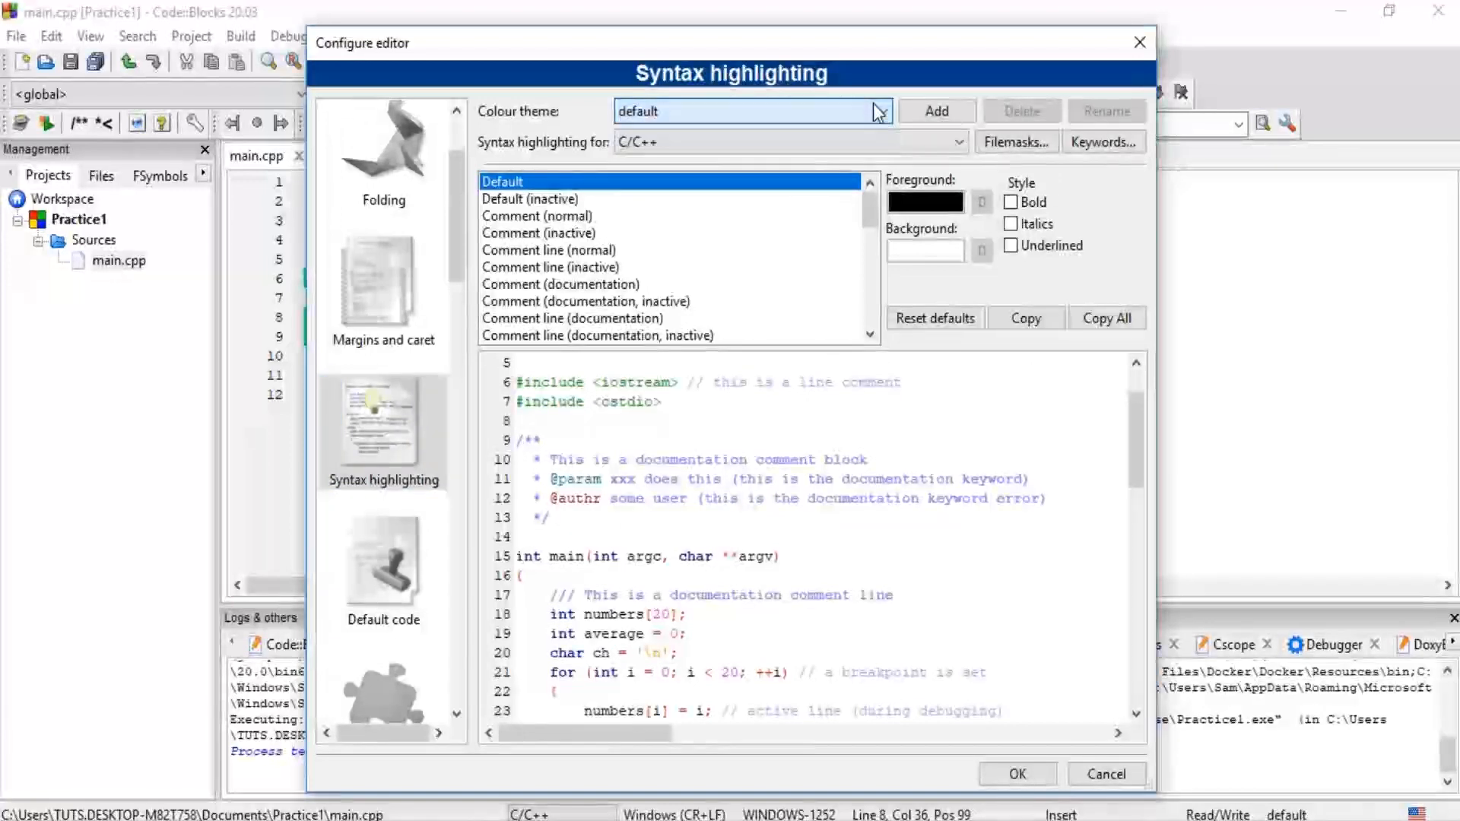
left_click(952, 108)
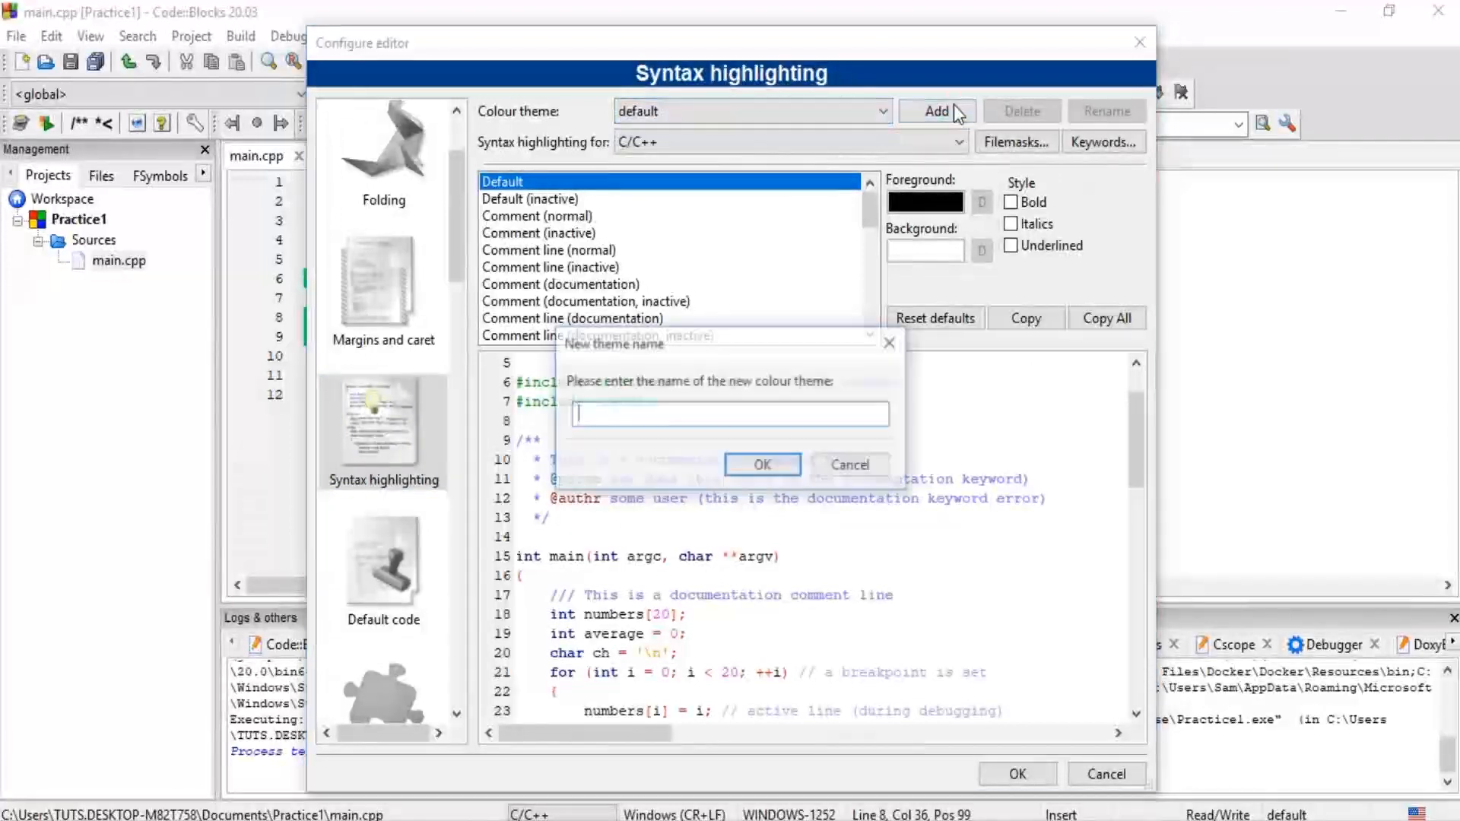
left_click(897, 342)
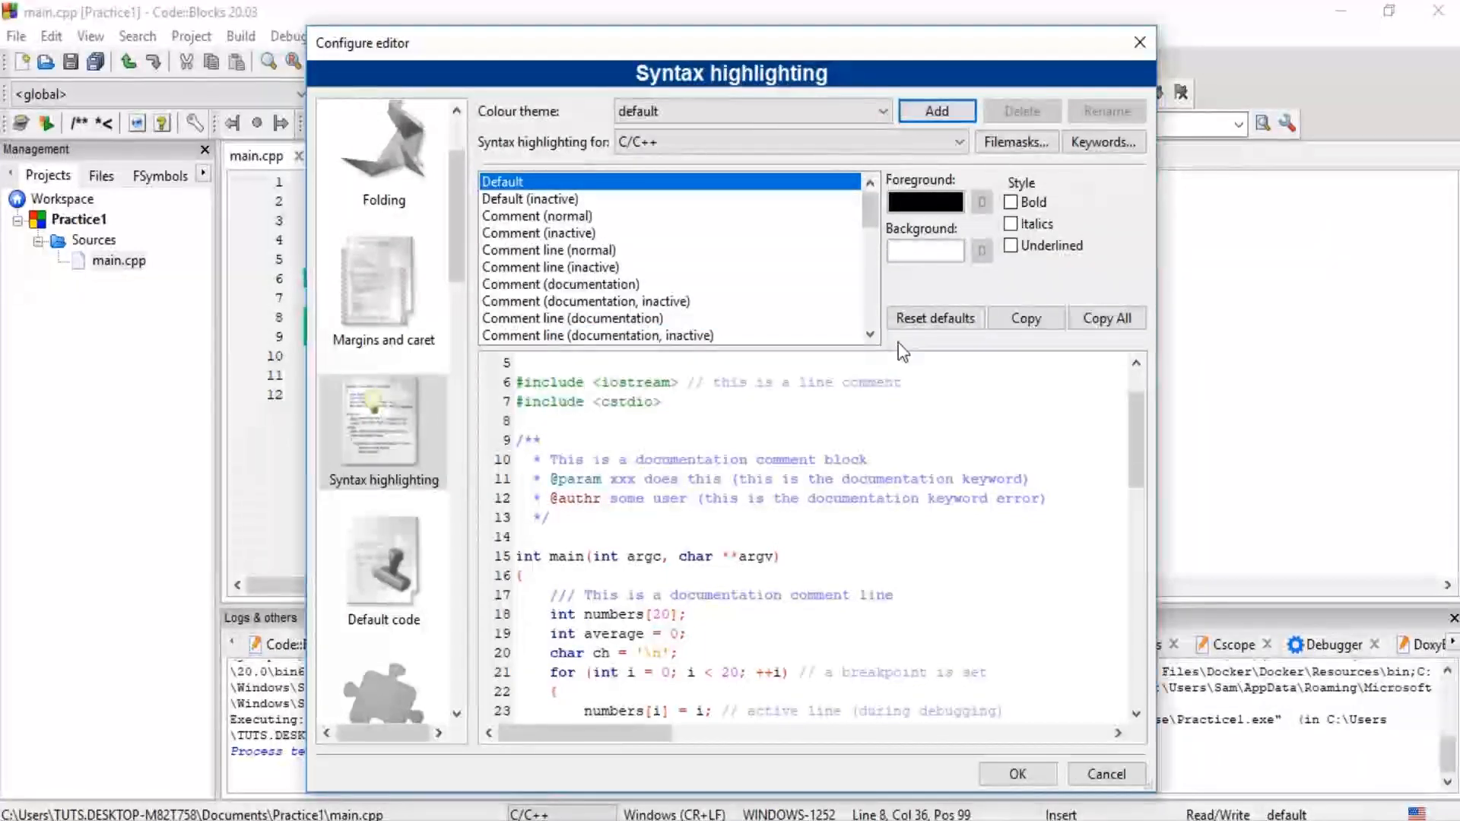
left_click(885, 475)
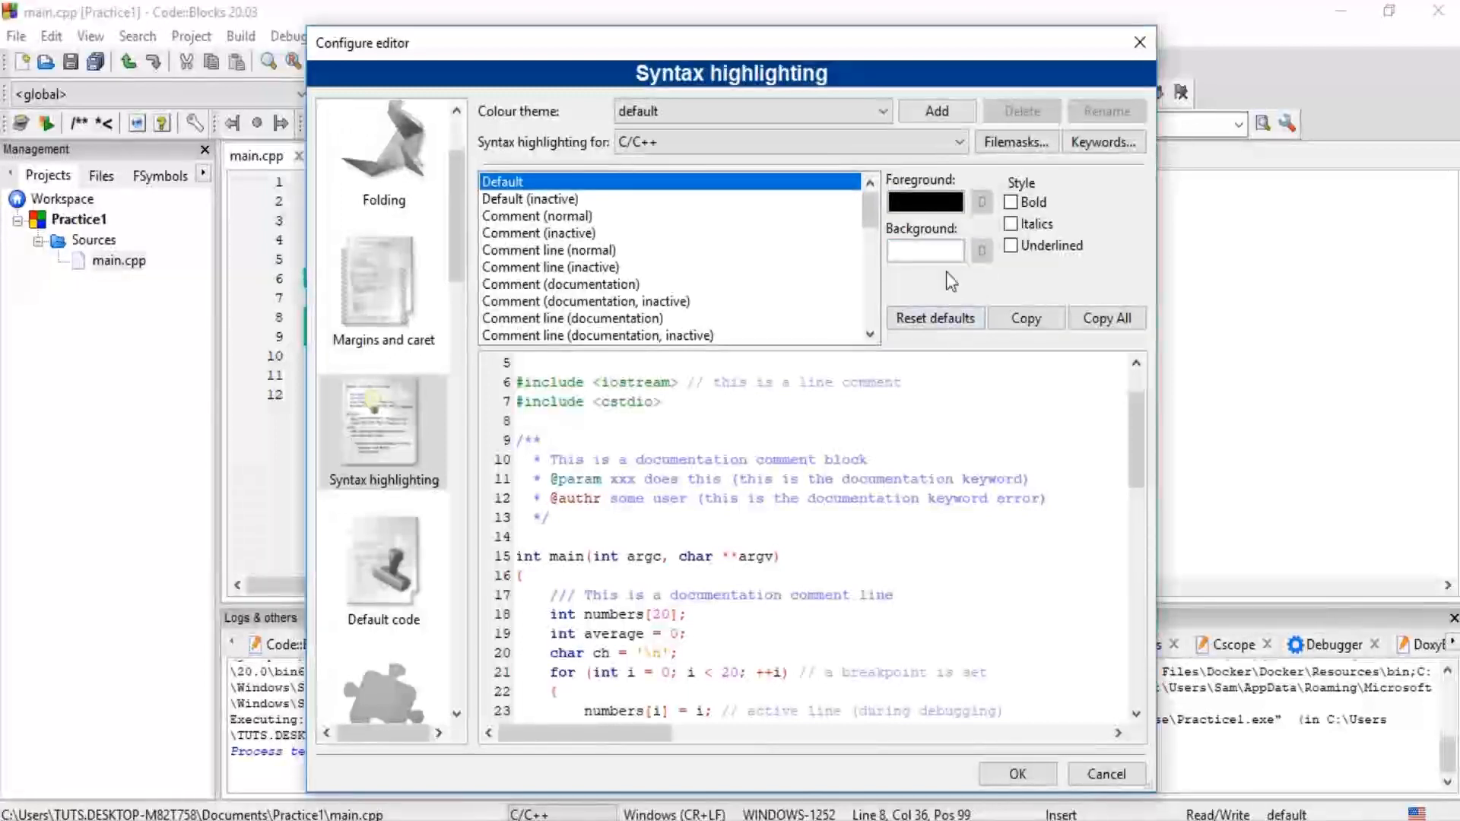
Give the Default C/C++ syntax style a black background and a white foreground
left_click(942, 250)
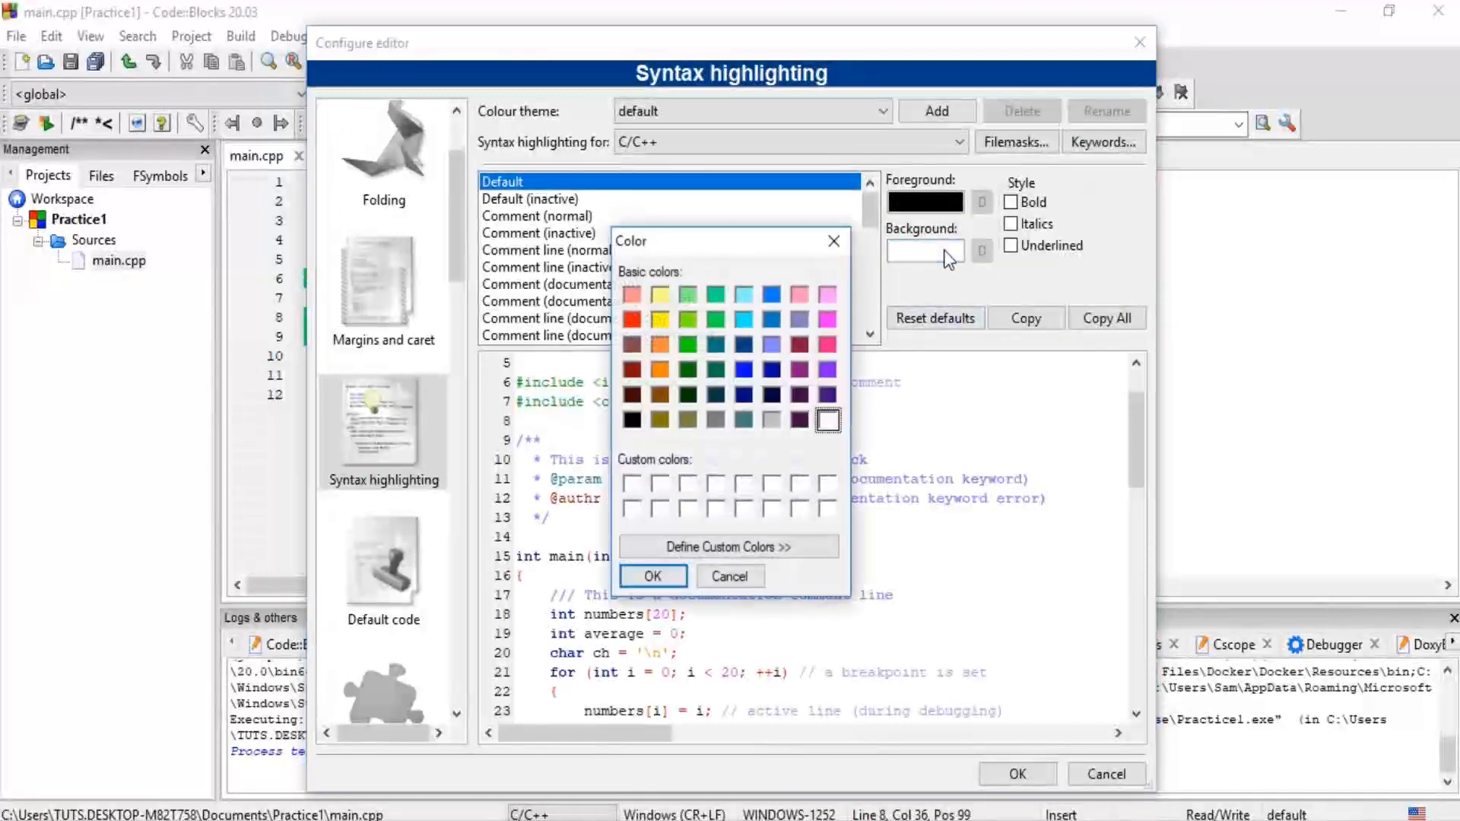
left_click(632, 422)
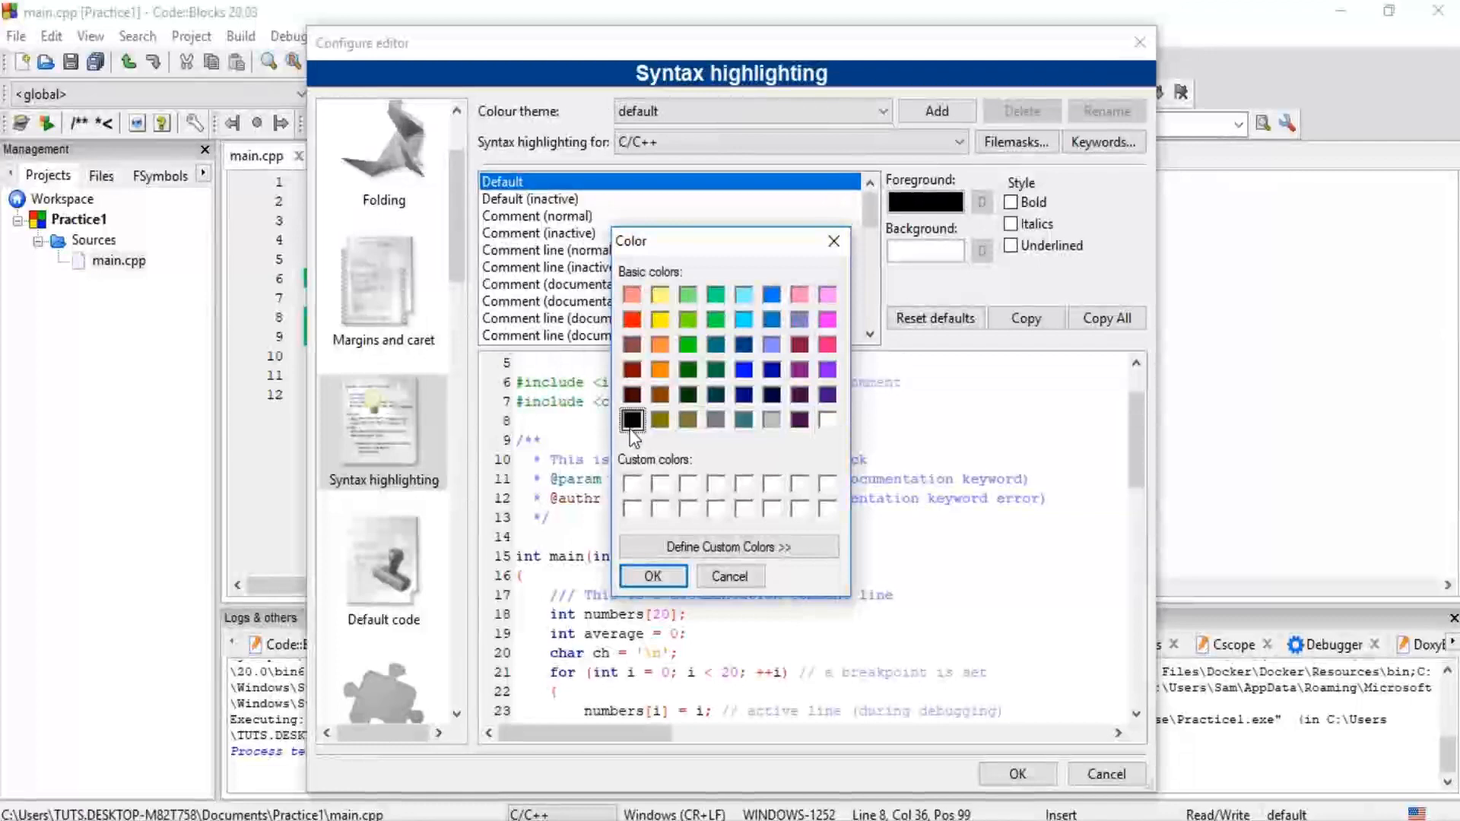
left_click(654, 576)
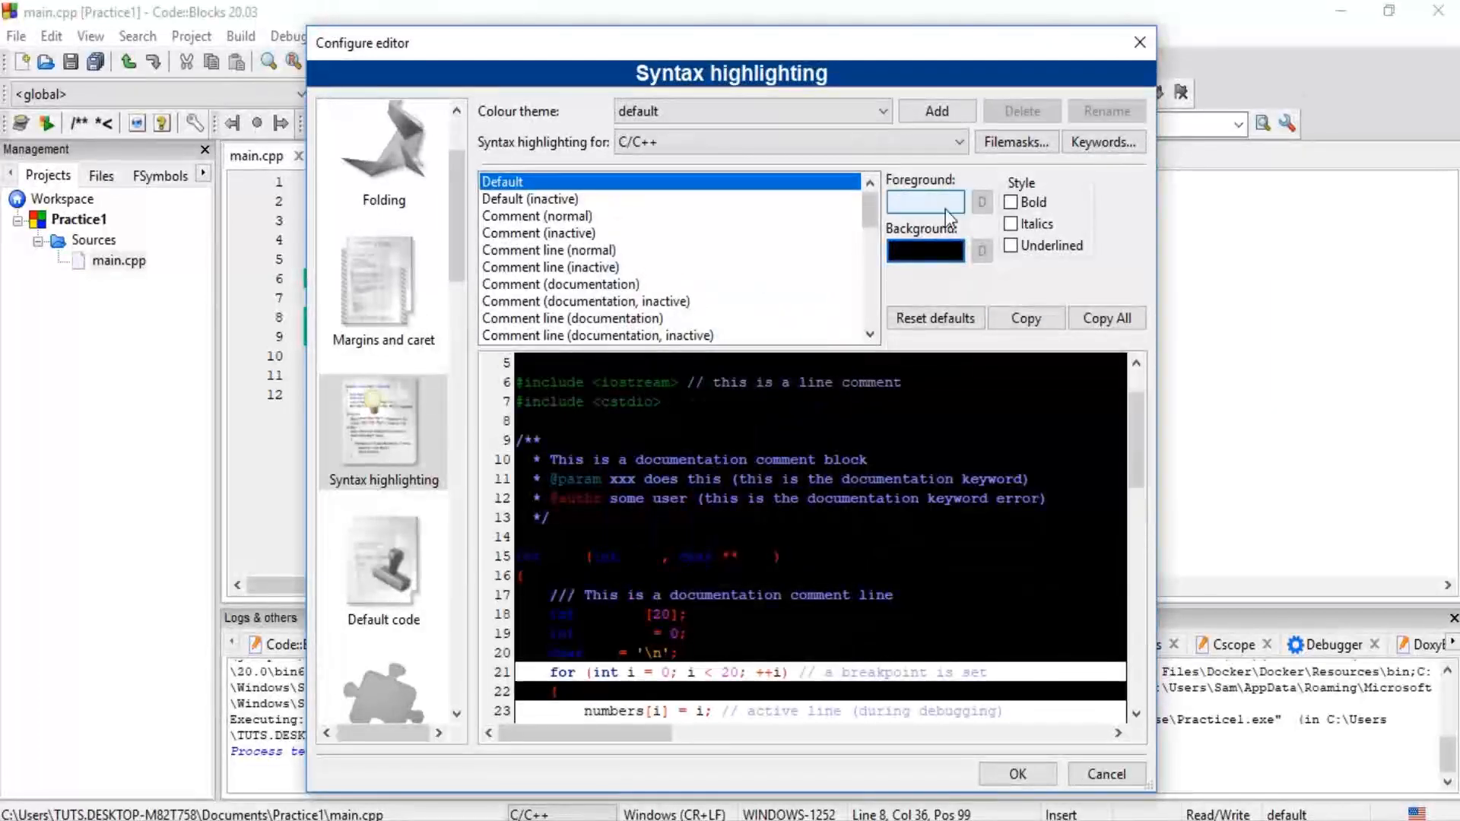
left_click(946, 207)
left_click(828, 420)
left_click(655, 575)
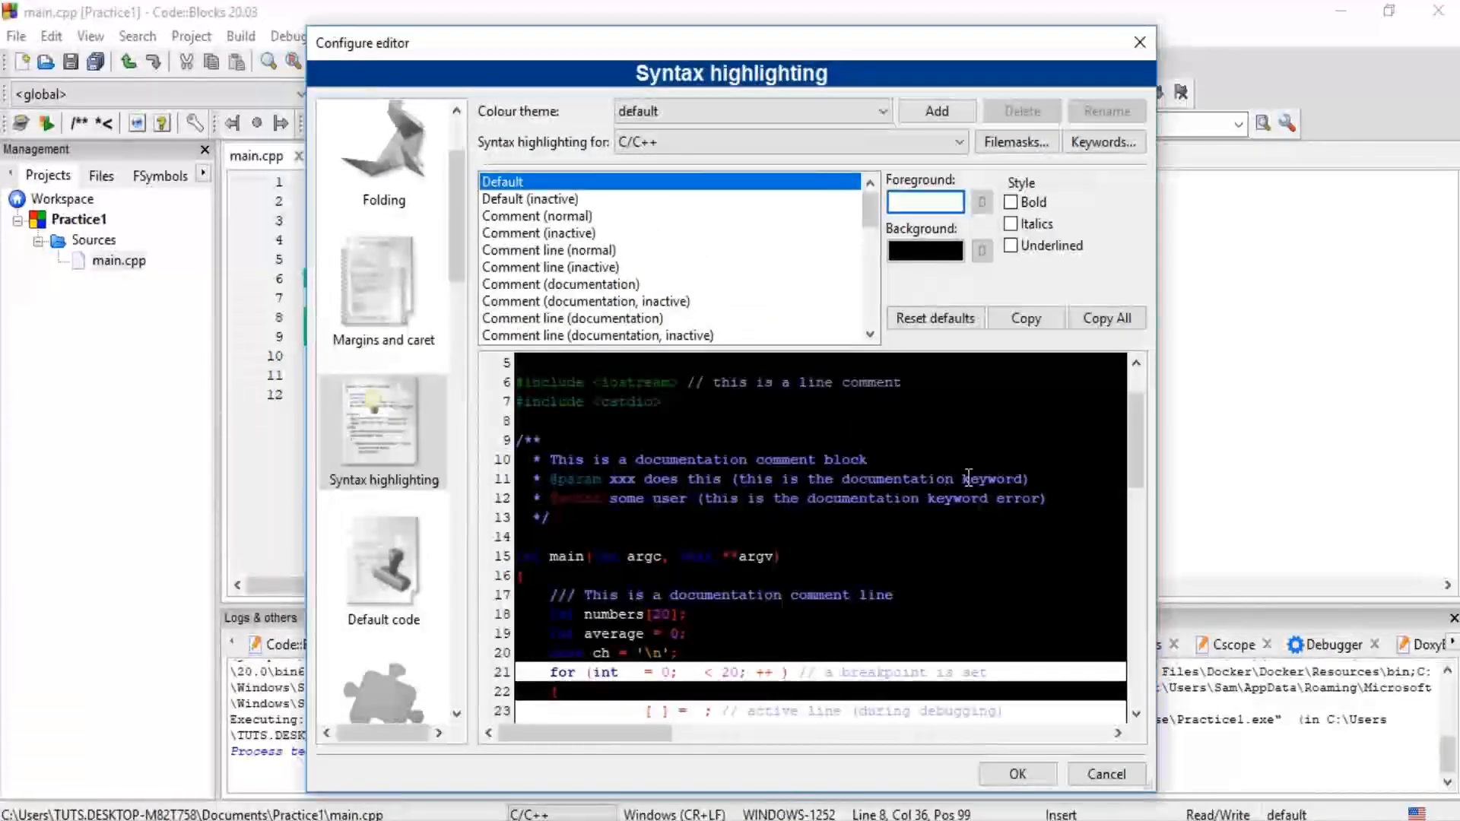
Apply the syntax colours and add a new line with the test text jdfbasfgdiuf below the return 0; statement in main.cpp
left_click(1011, 773)
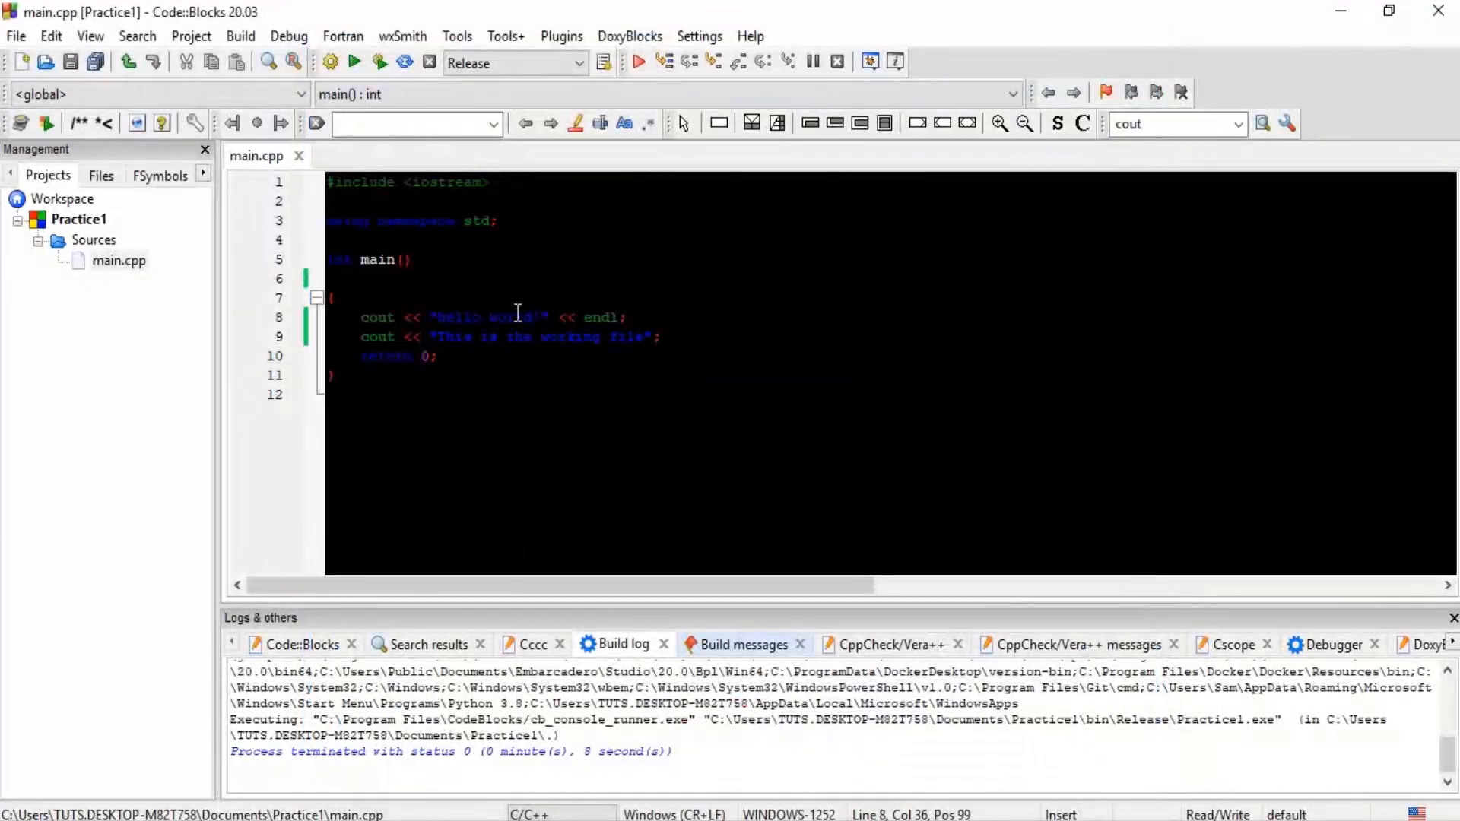
left_click(689, 344)
left_click(455, 359)
key("Return")
type("jdfbasfgdiuf")
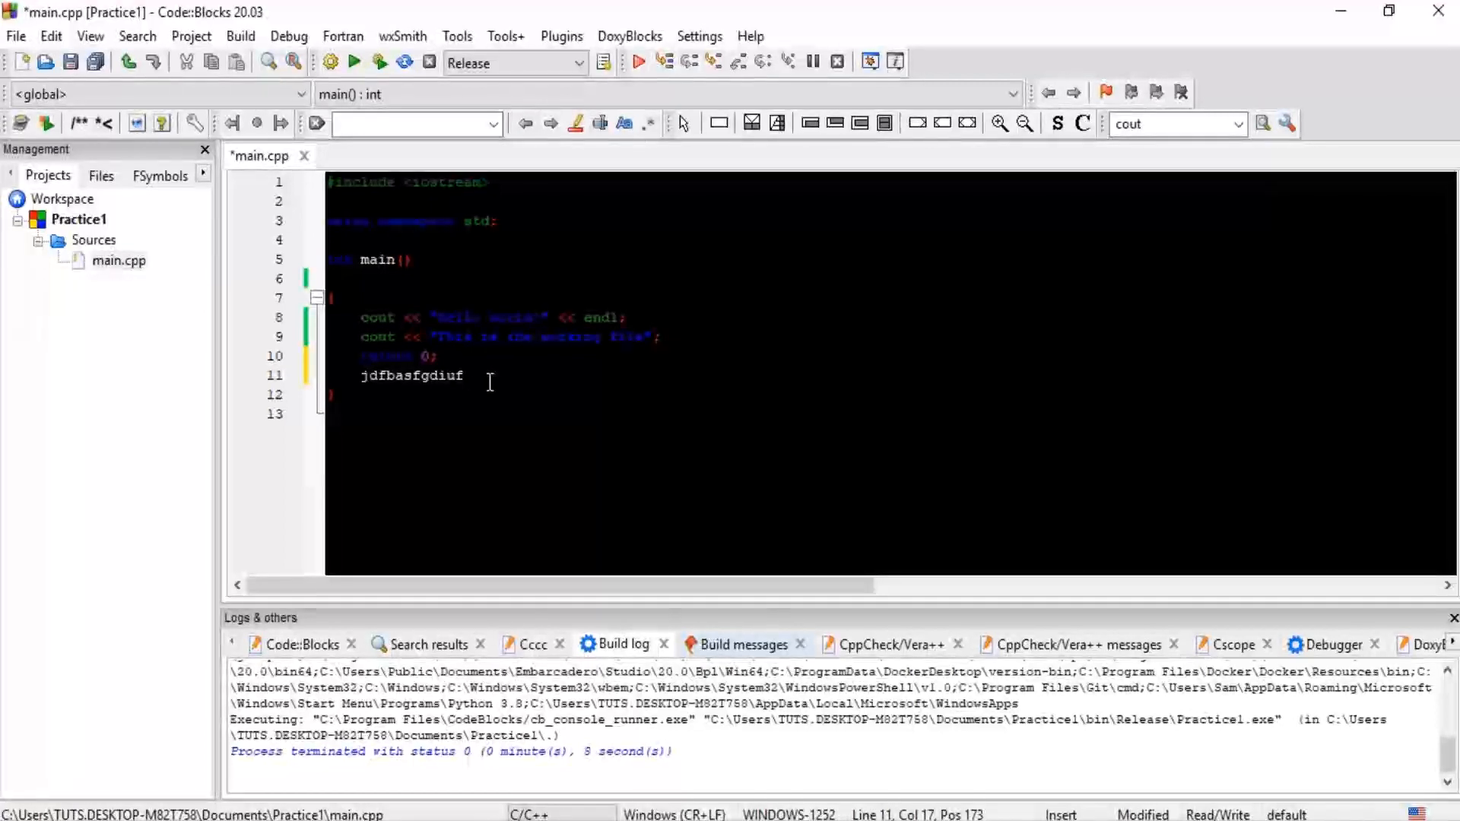
View the Margins and caret page of the editor configuration and close it without changes
left_click(704, 38)
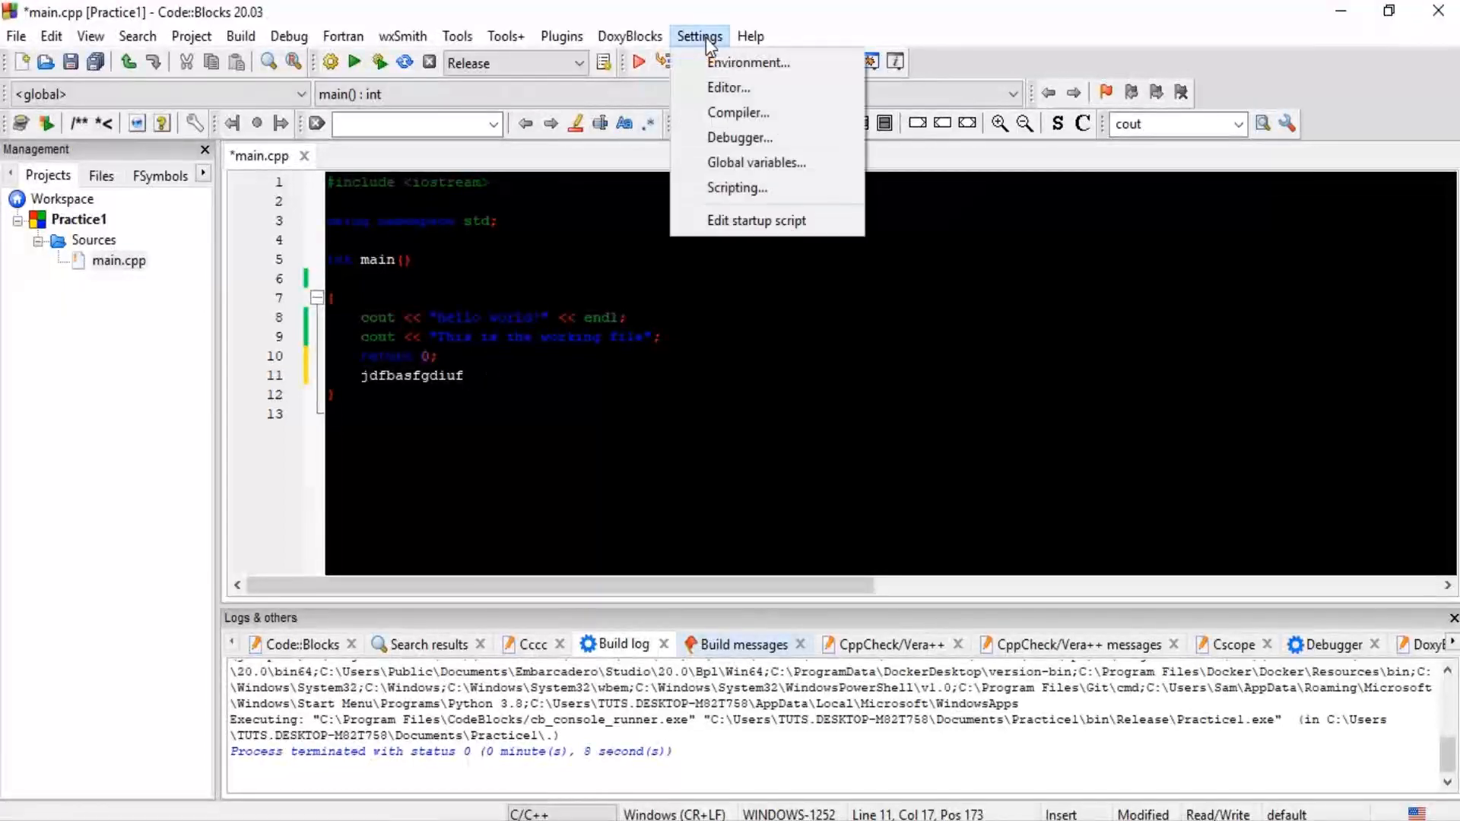
left_click(723, 85)
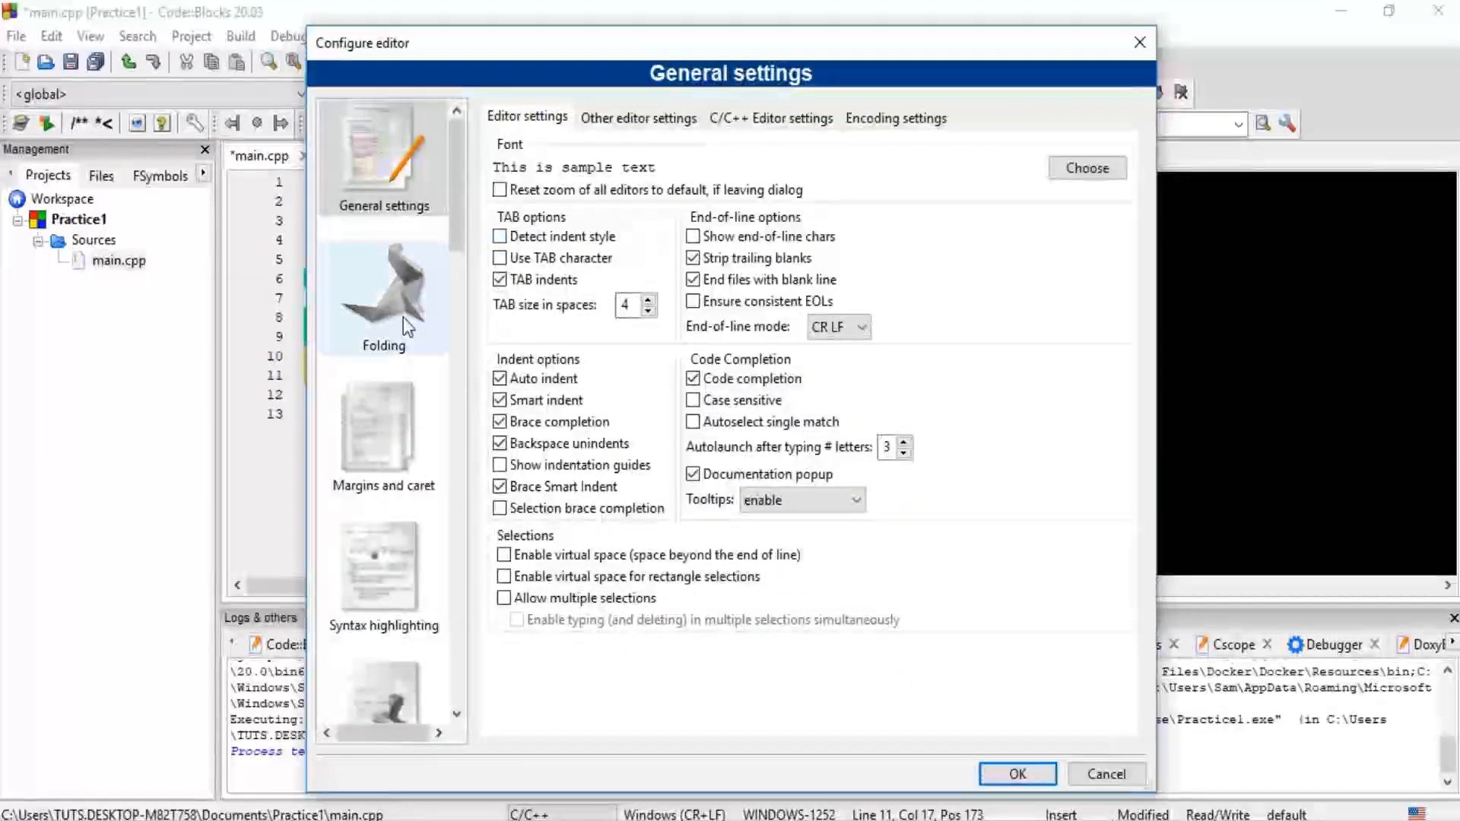
left_click(383, 403)
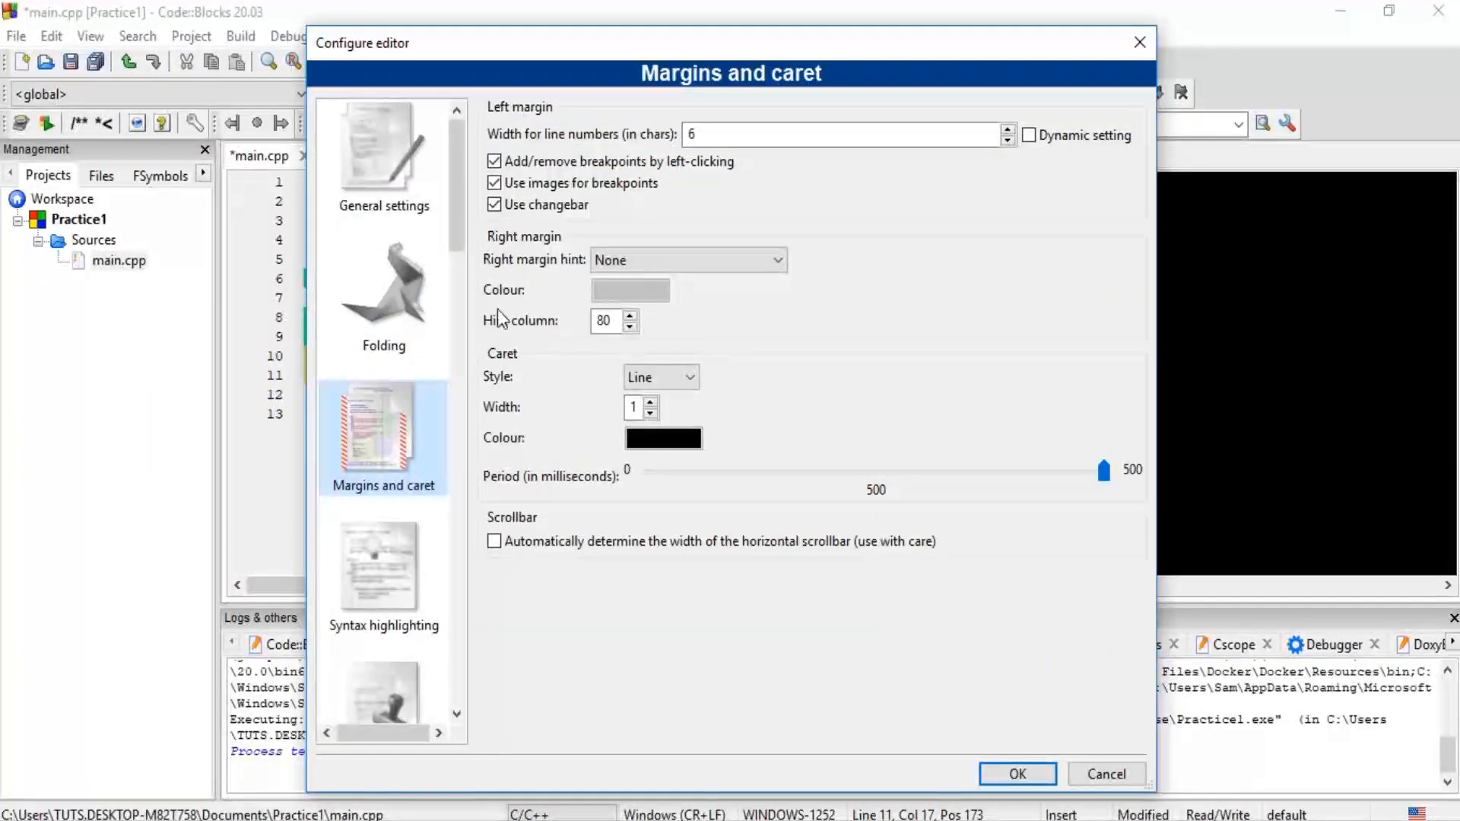
left_click_drag(457, 189, 614, 82)
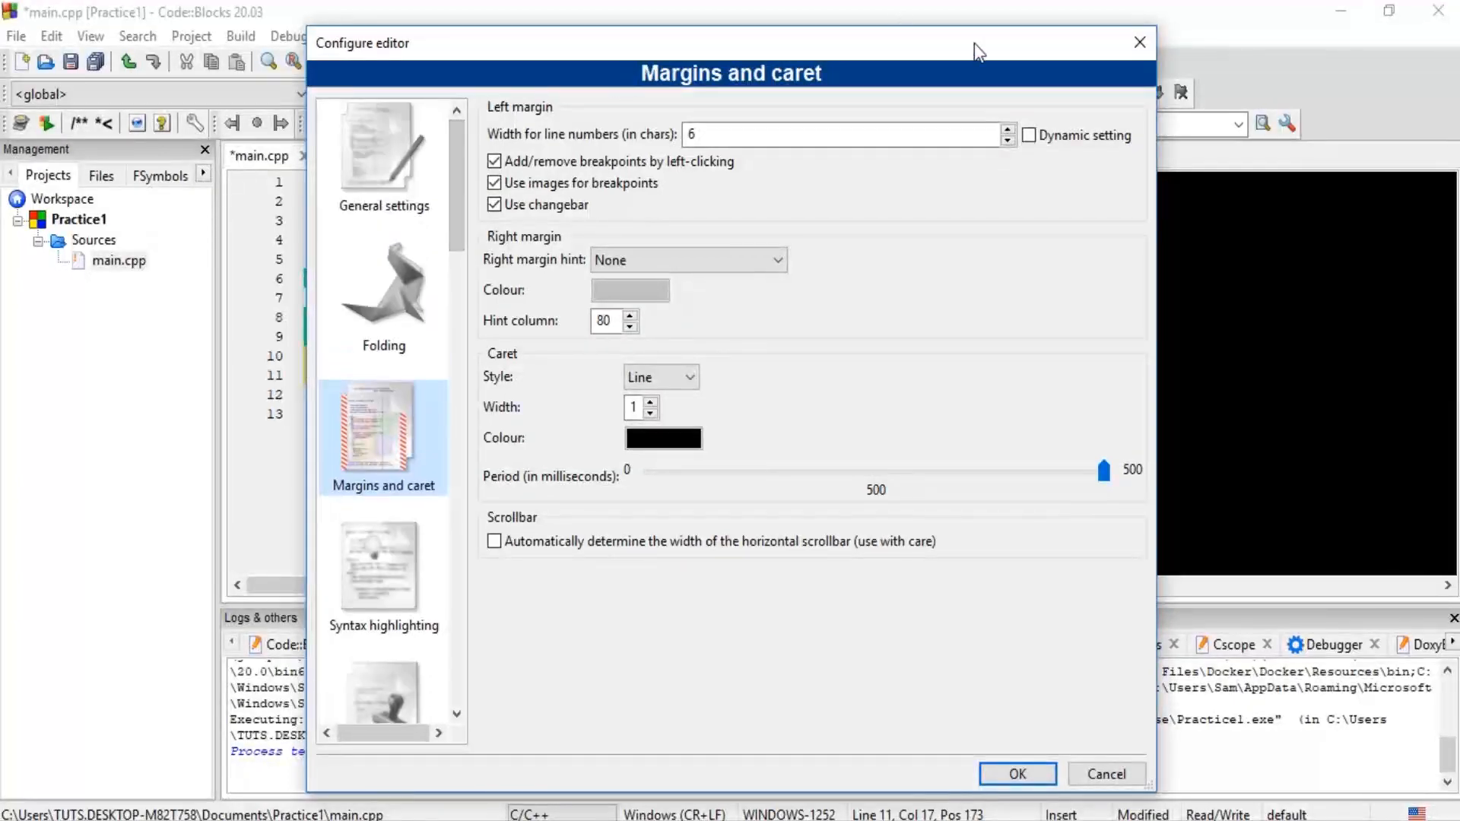
left_click(1140, 43)
Set the Editor : Caret colour to white in the environment settings and apply it
left_click(700, 36)
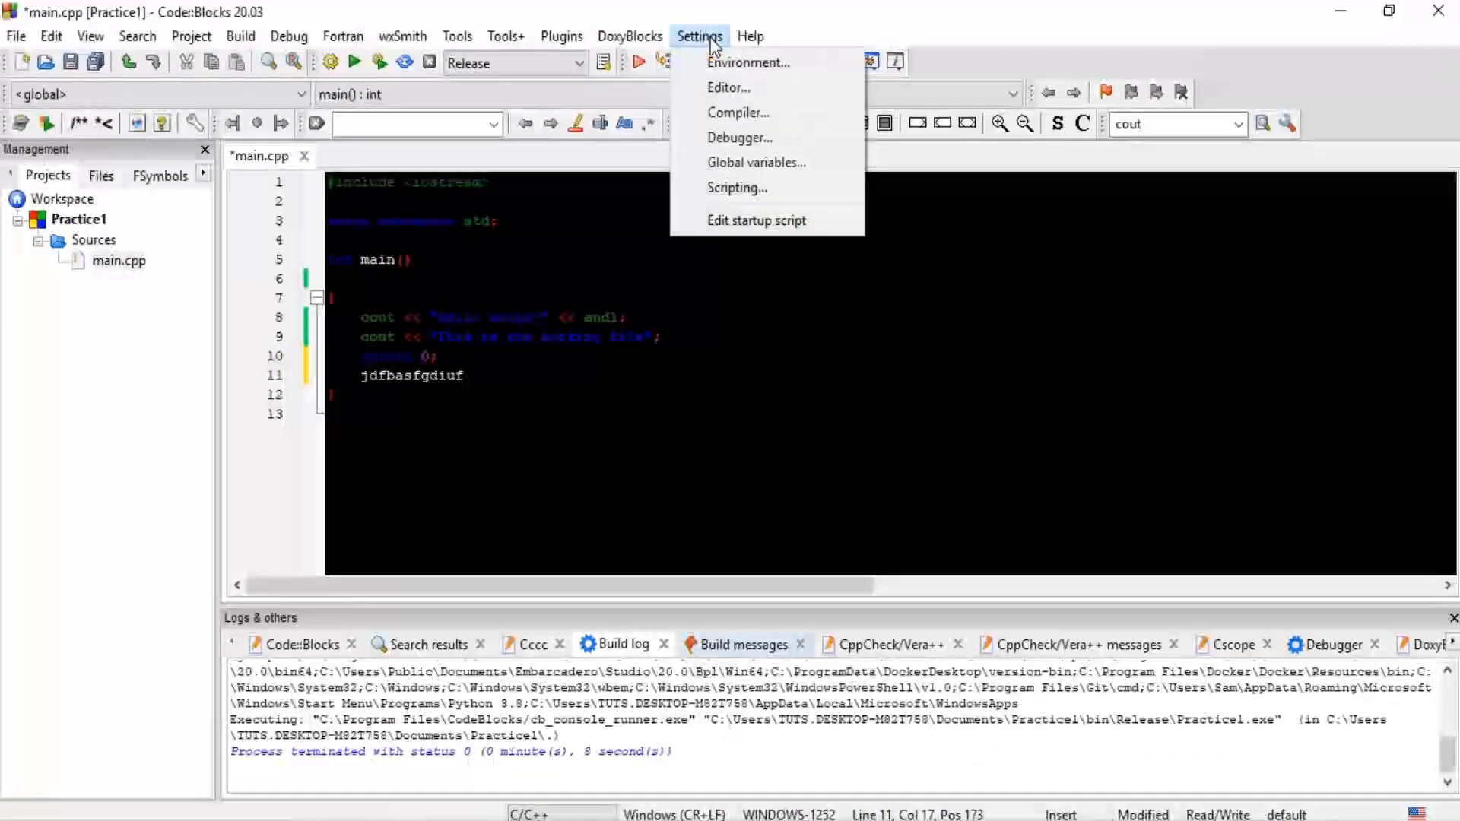
left_click(719, 64)
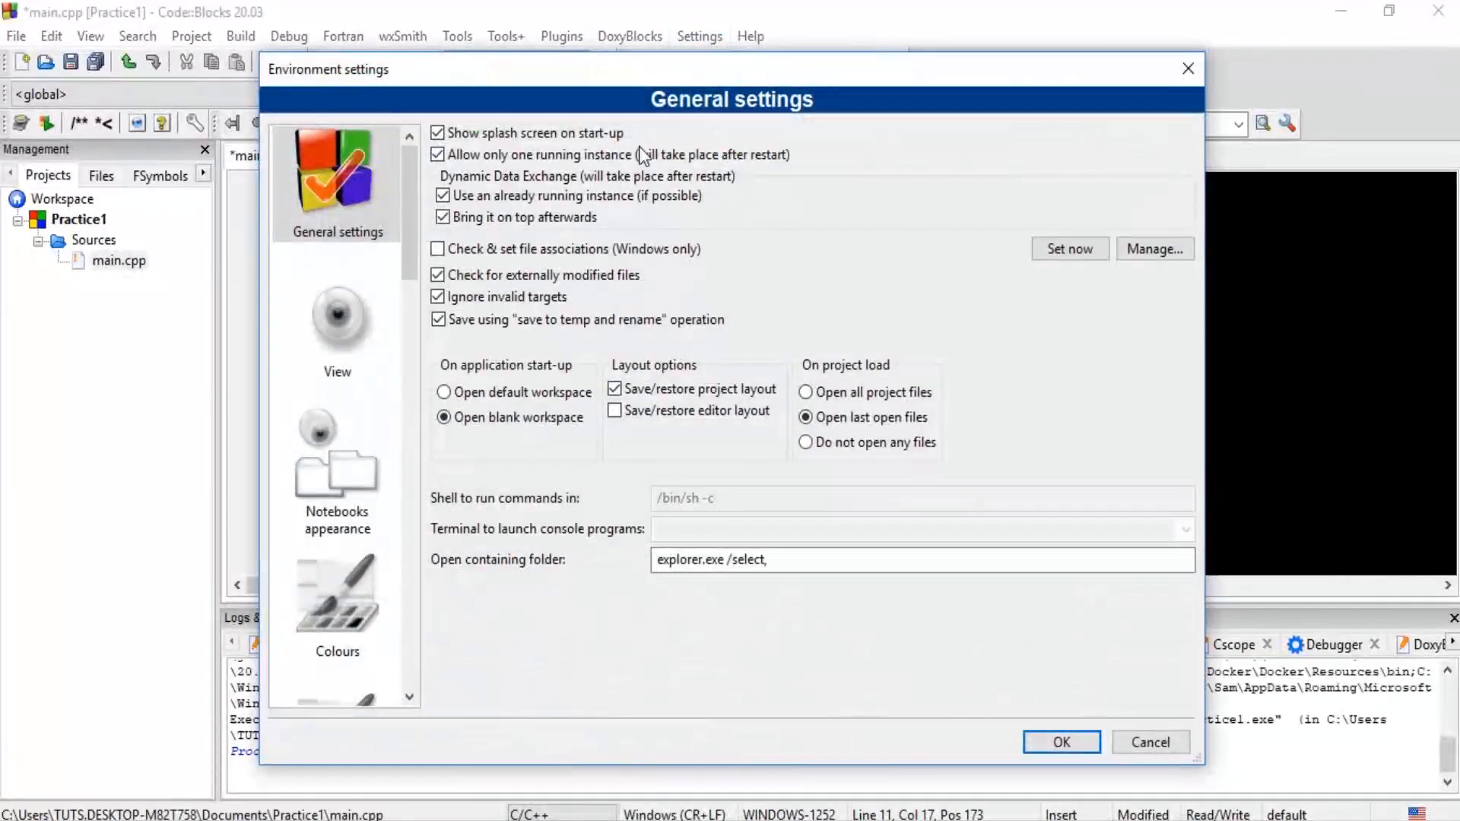
left_click(331, 455)
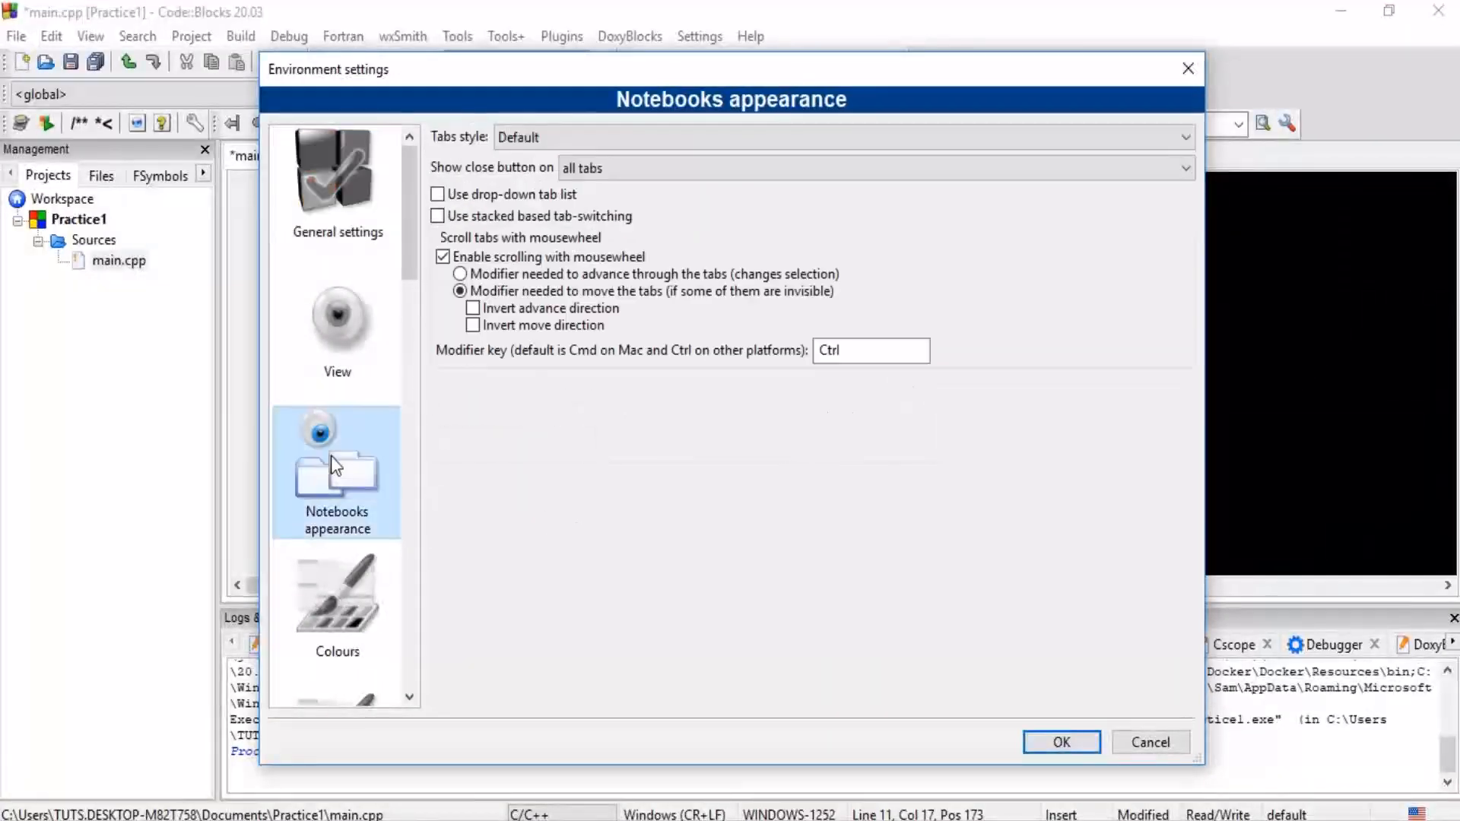
left_click(343, 349)
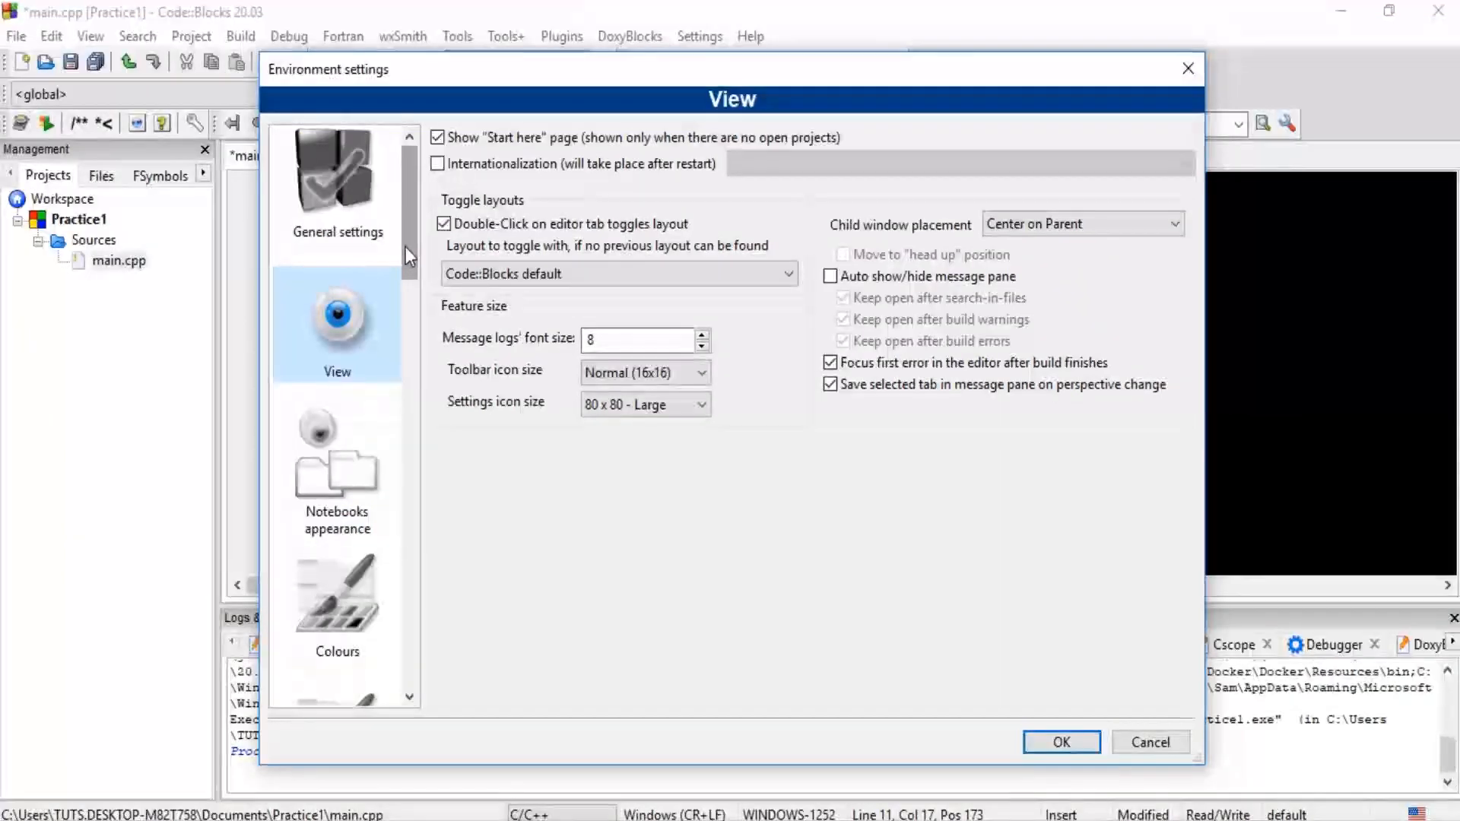
scroll(393, 331, "down", 3)
left_click(341, 423)
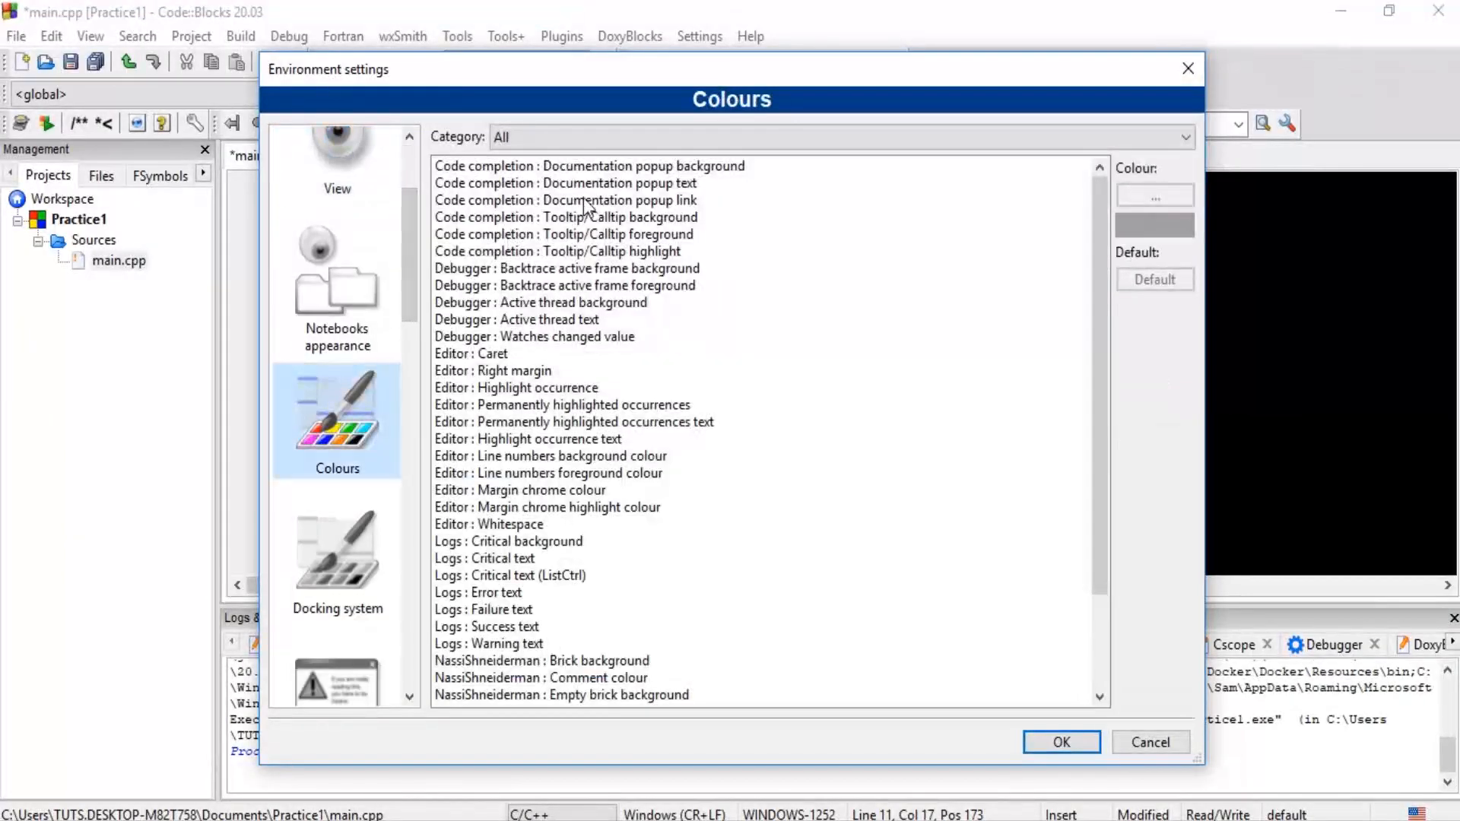
left_click(476, 353)
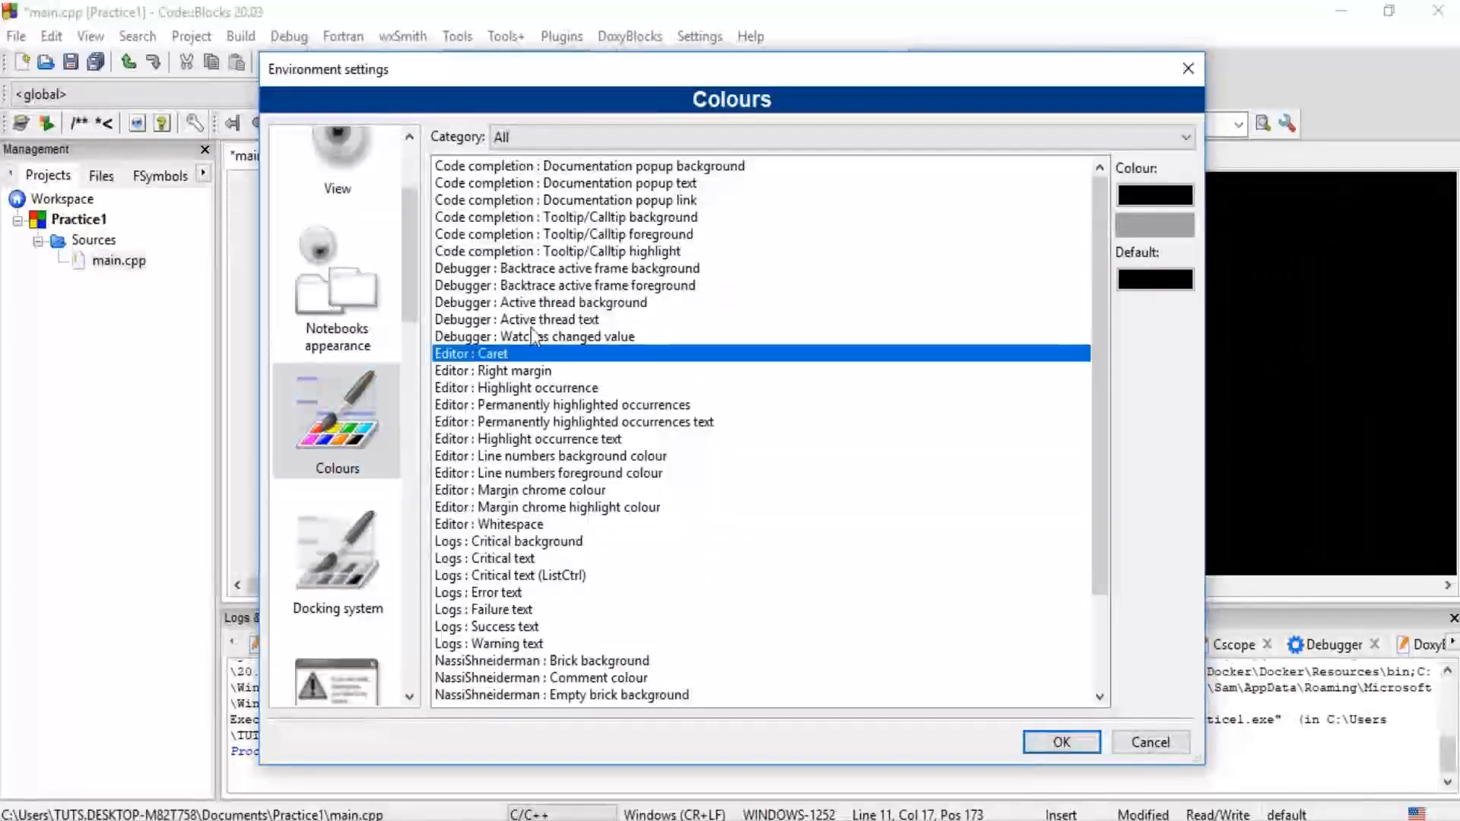
left_click(1125, 191)
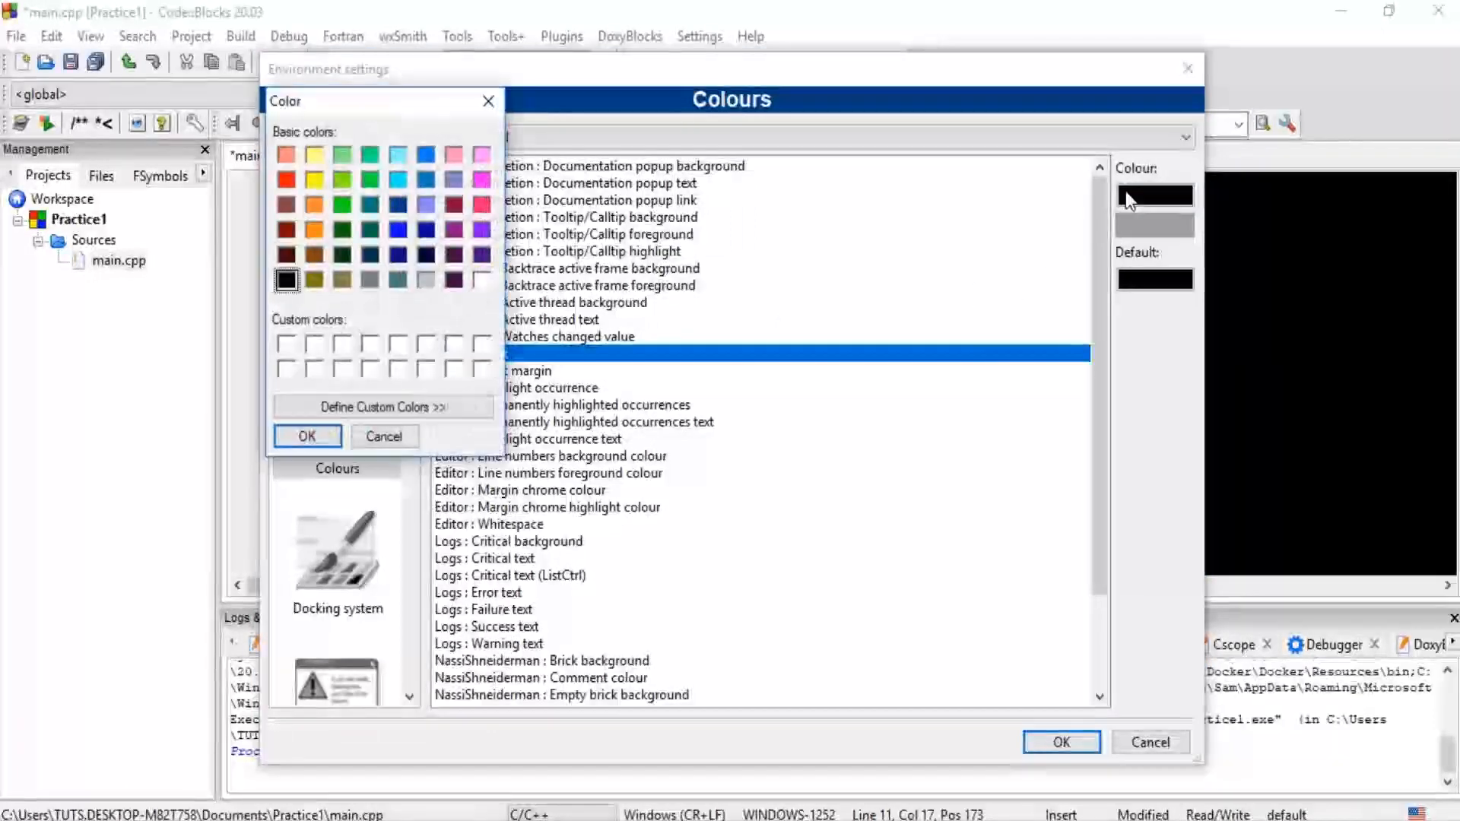
left_click(482, 281)
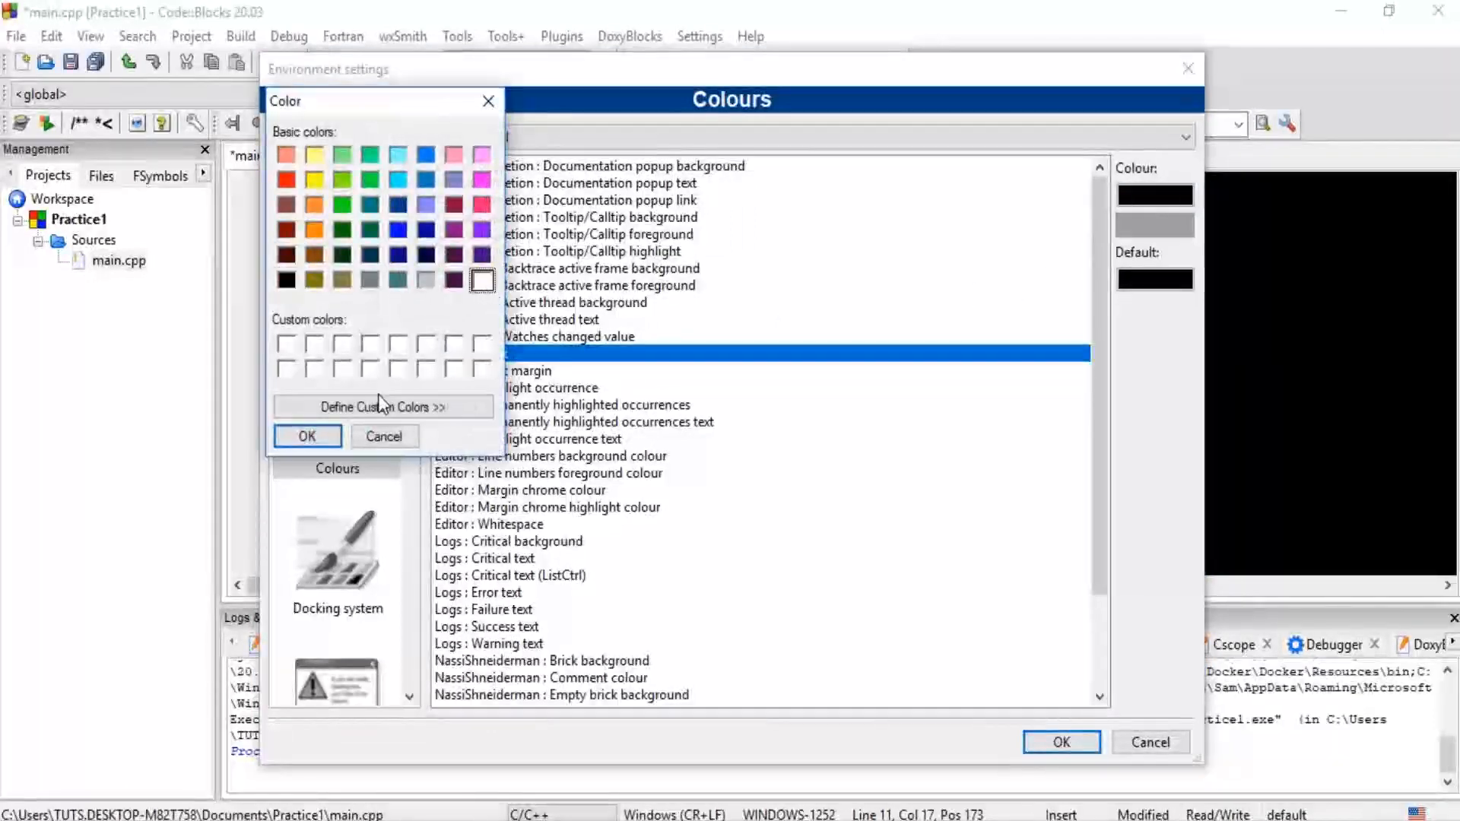
left_click(326, 437)
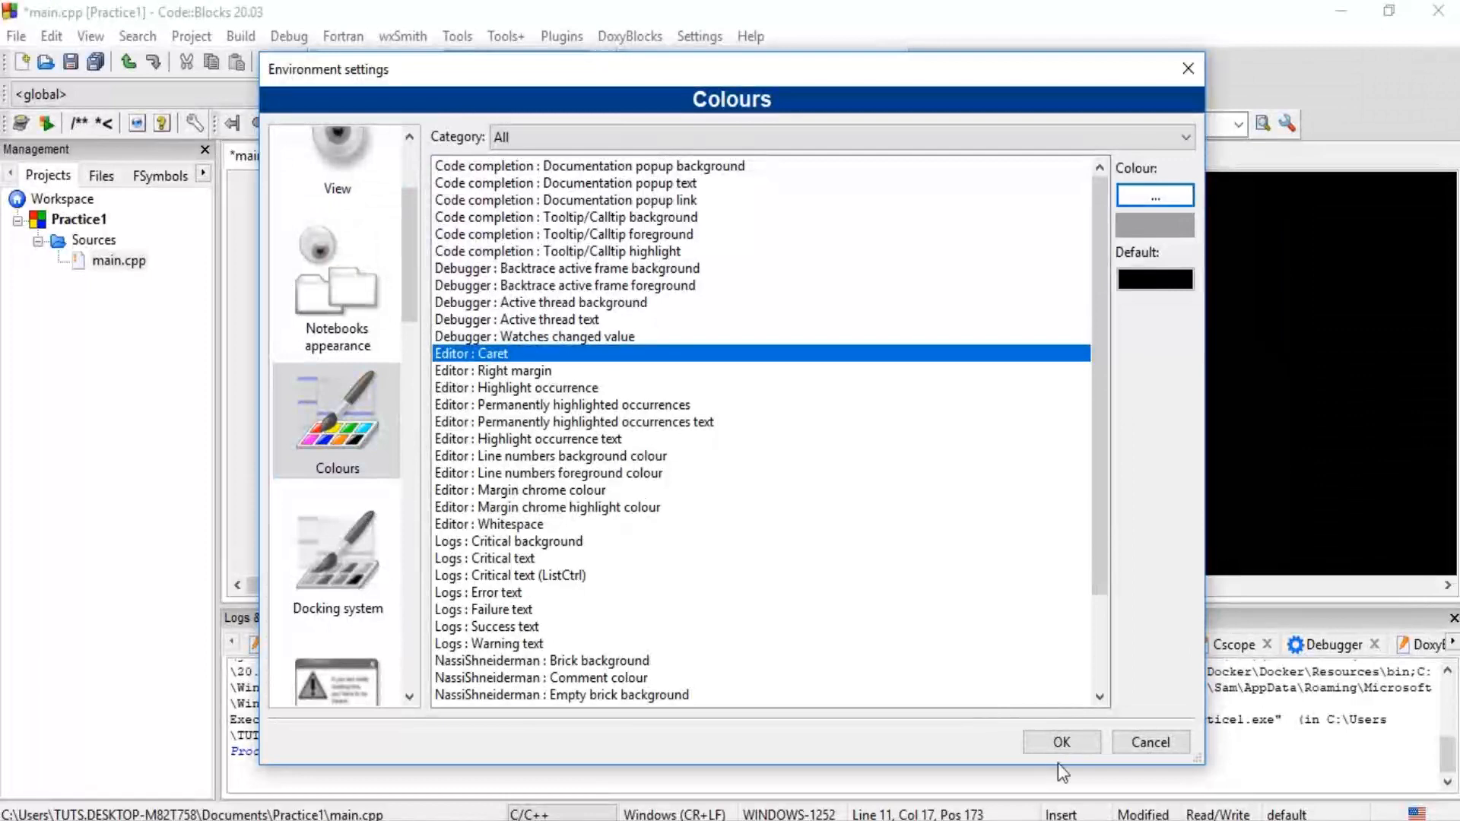
left_click(1065, 742)
Delete the test text and its indentation from line 11 of main.cpp, leaving the line empty
left_click(540, 403)
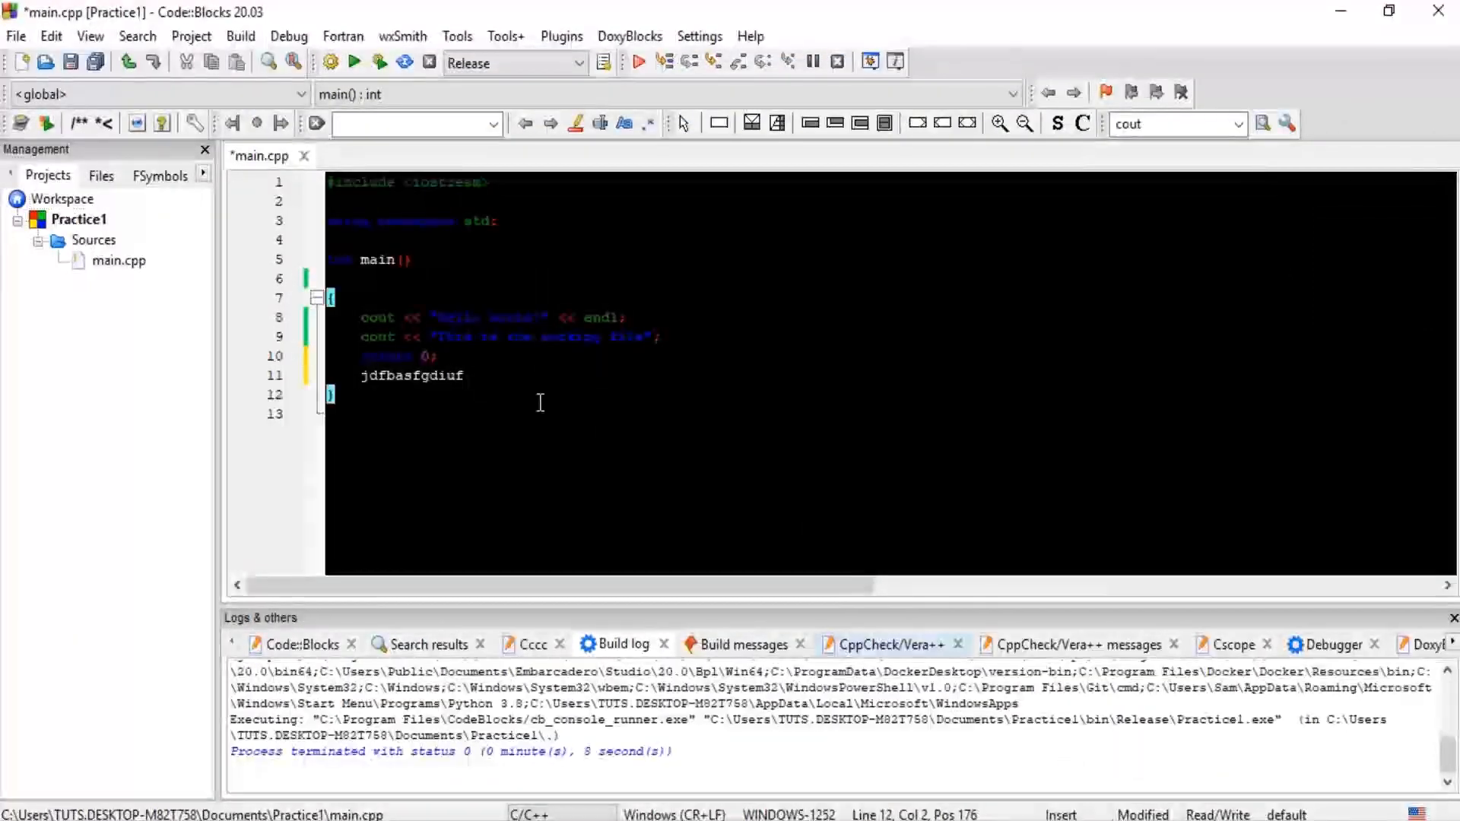
left_click(485, 378)
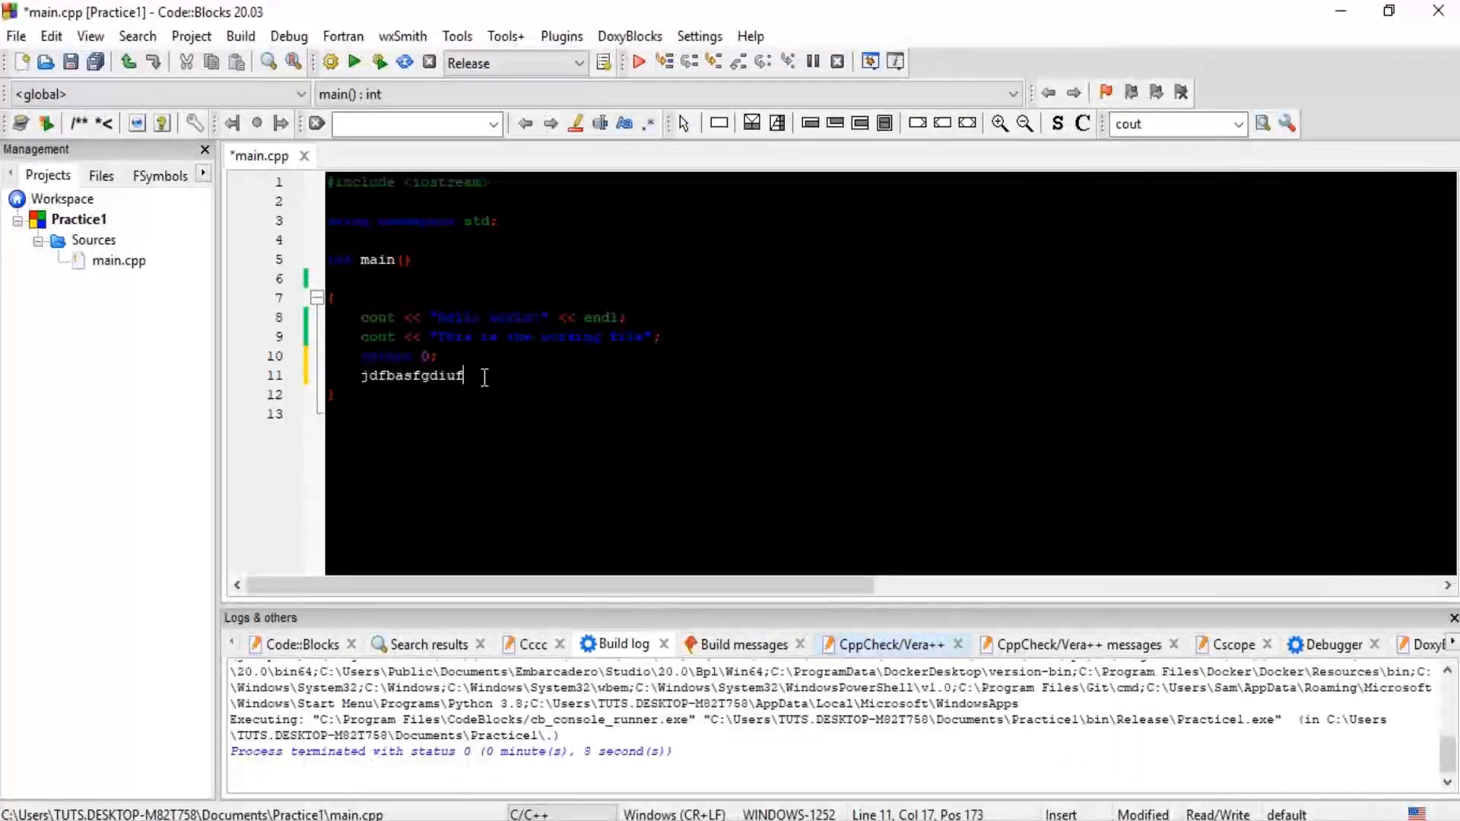
key("BackSpace")
key("BackSpace")
key("BackSpace")
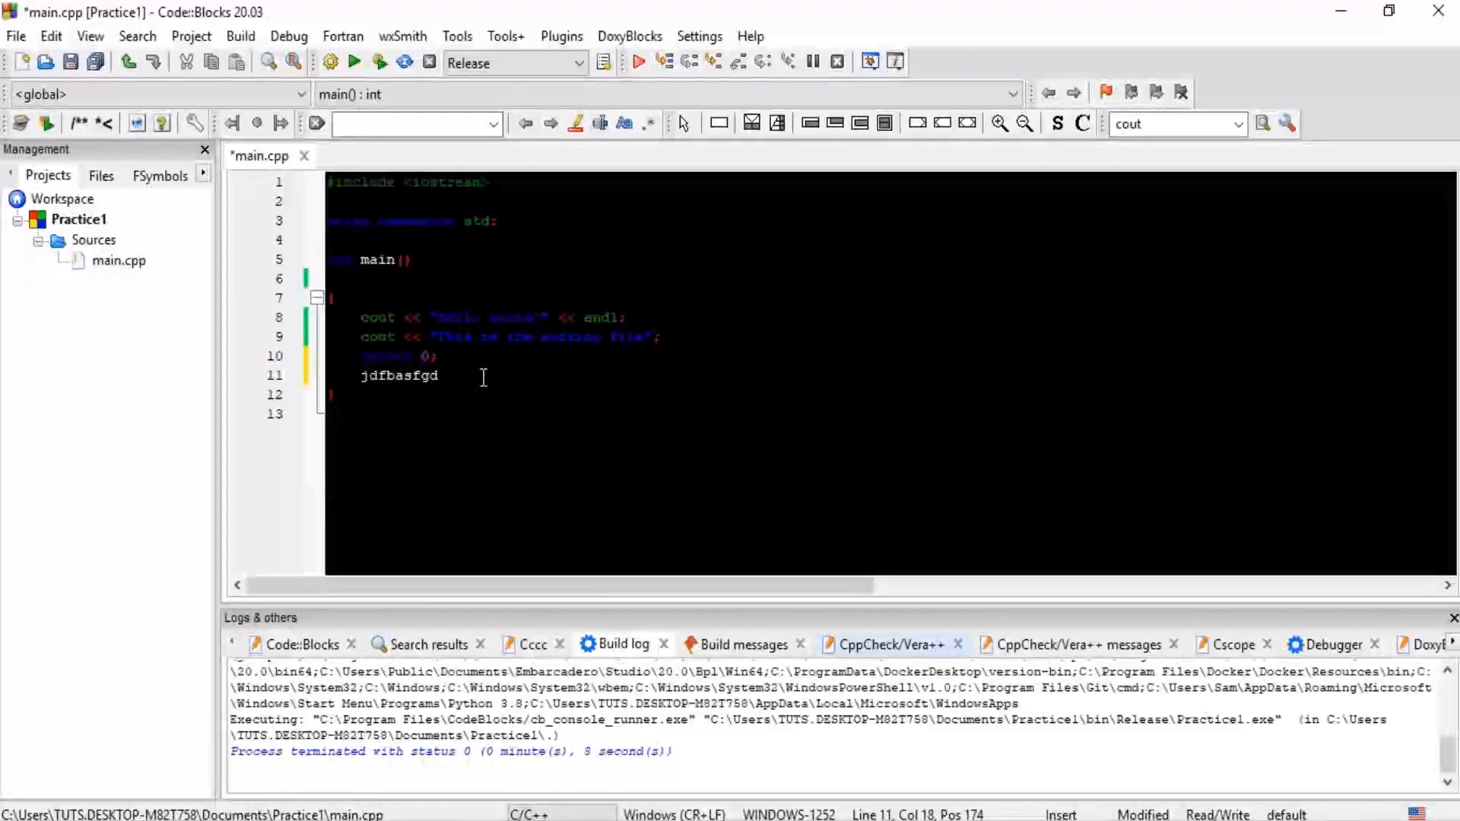
key("BackSpace")
key("BackSpace")
key("BackSpace")
key("BackSpace")
key("BackSpace")
key("BackSpace")
key("BackSpace")
key("BackSpace")
key("BackSpace")
key("BackSpace")
key("BackSpace")
key("BackSpace")
key("BackSpace")
key("BackSpace")
key("BackSpace")
key("BackSpace")
key("BackSpace")
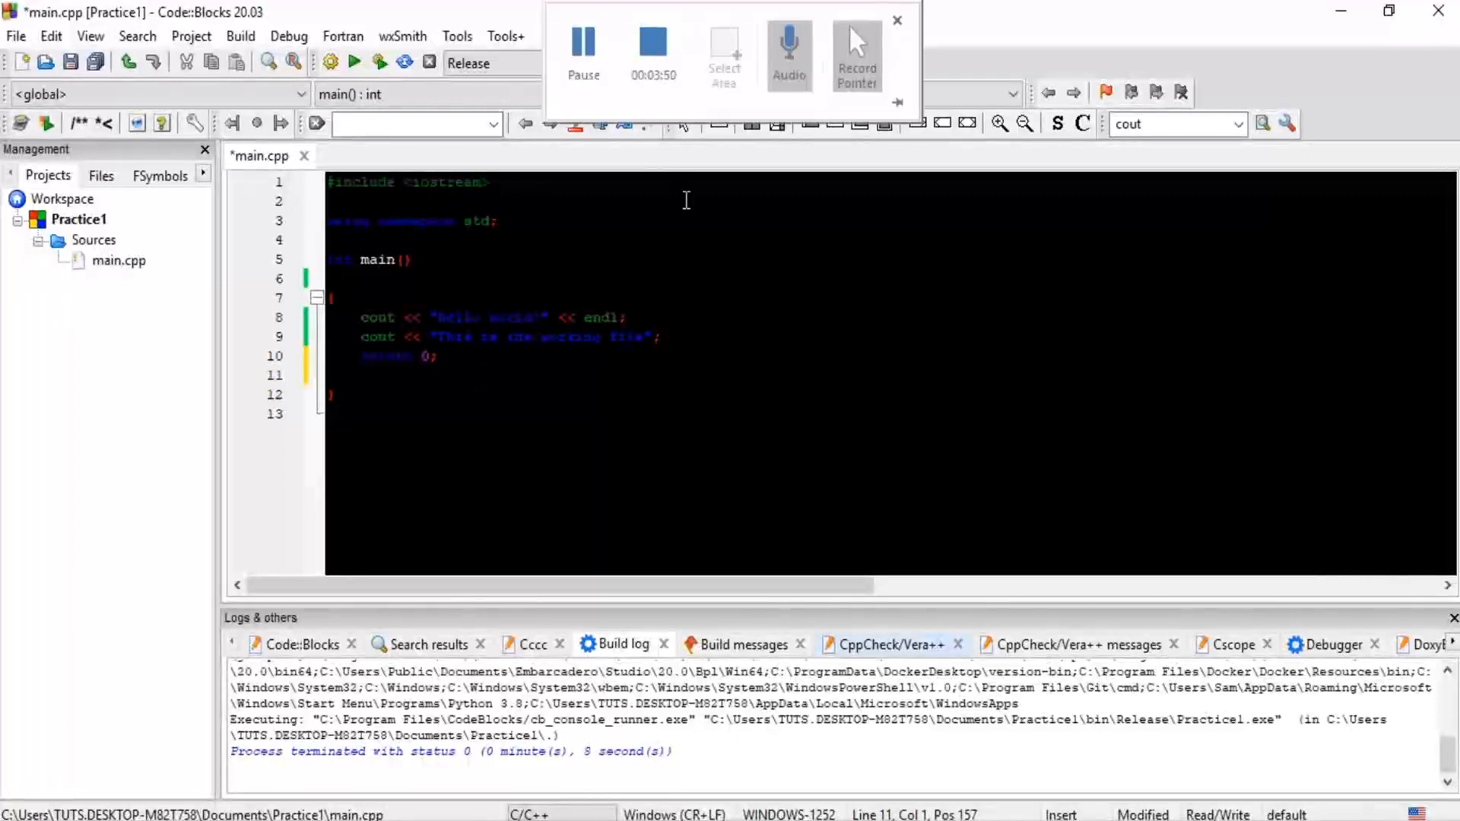
Open the editor configuration and bring up its Keyboard shortcuts page
left_click(698, 35)
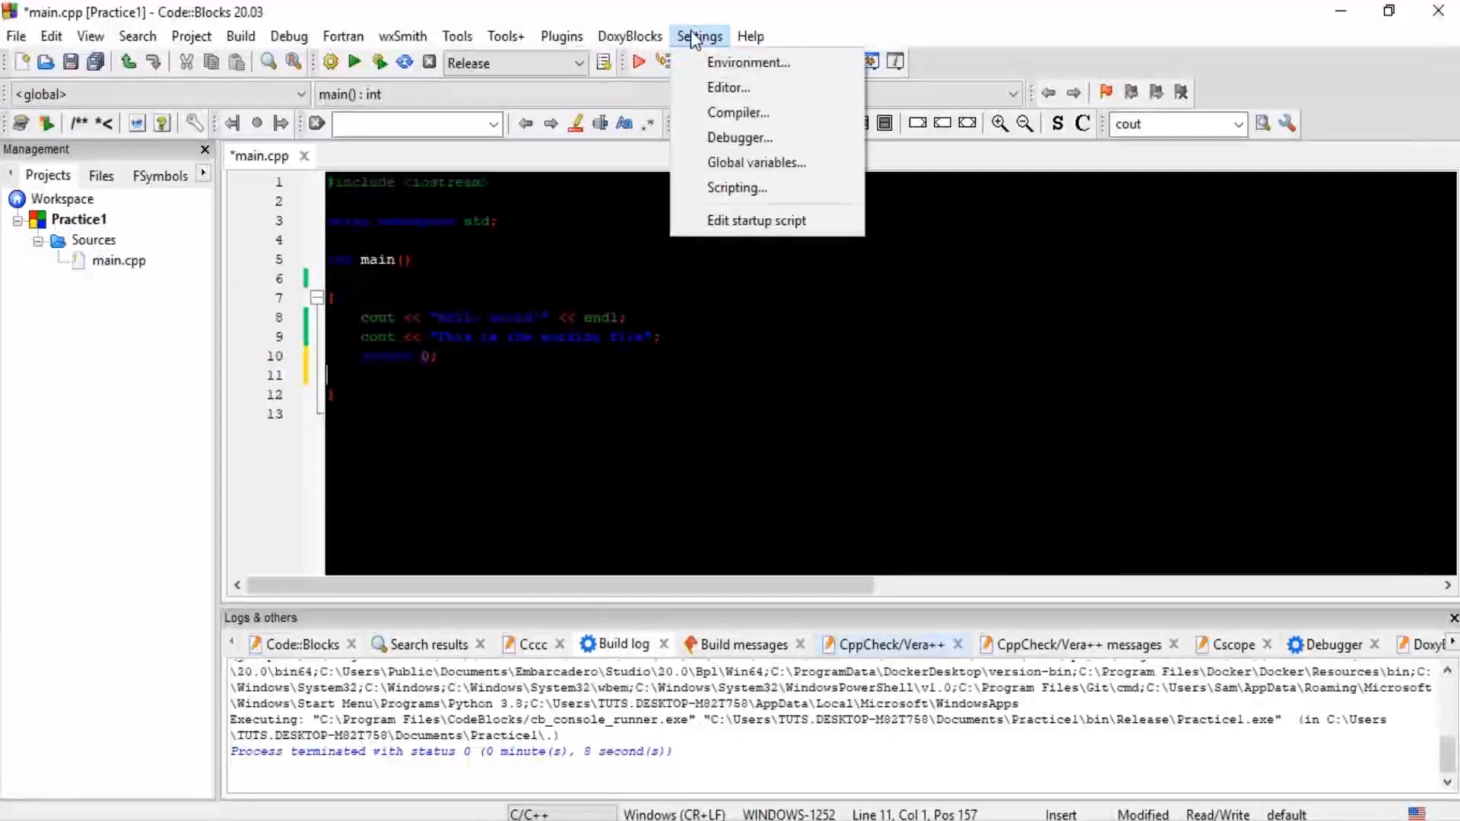
left_click(708, 90)
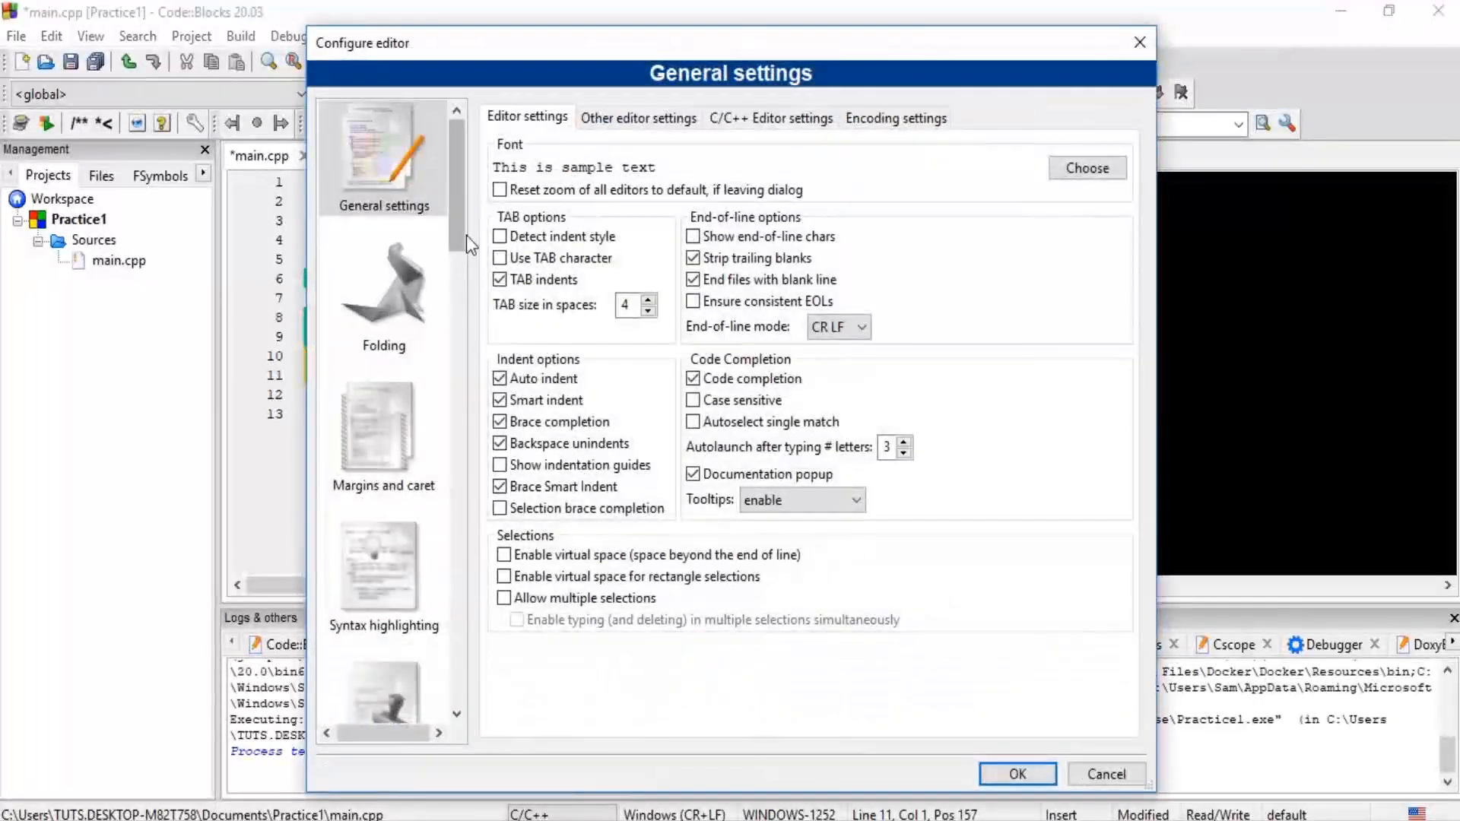
left_click_drag(463, 226, 467, 400)
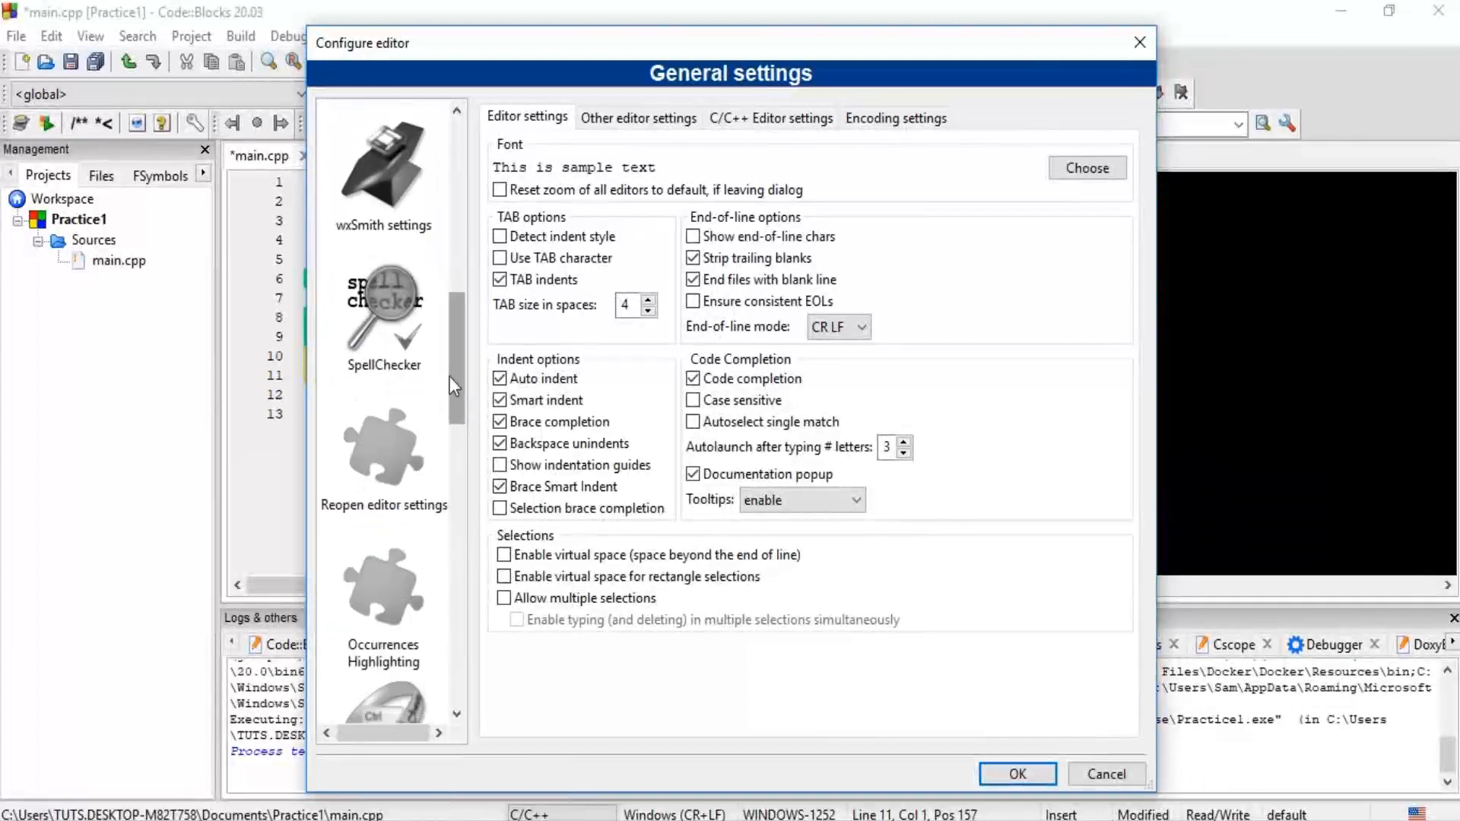
left_click(380, 317)
left_click_drag(450, 346, 455, 398)
left_click(403, 453)
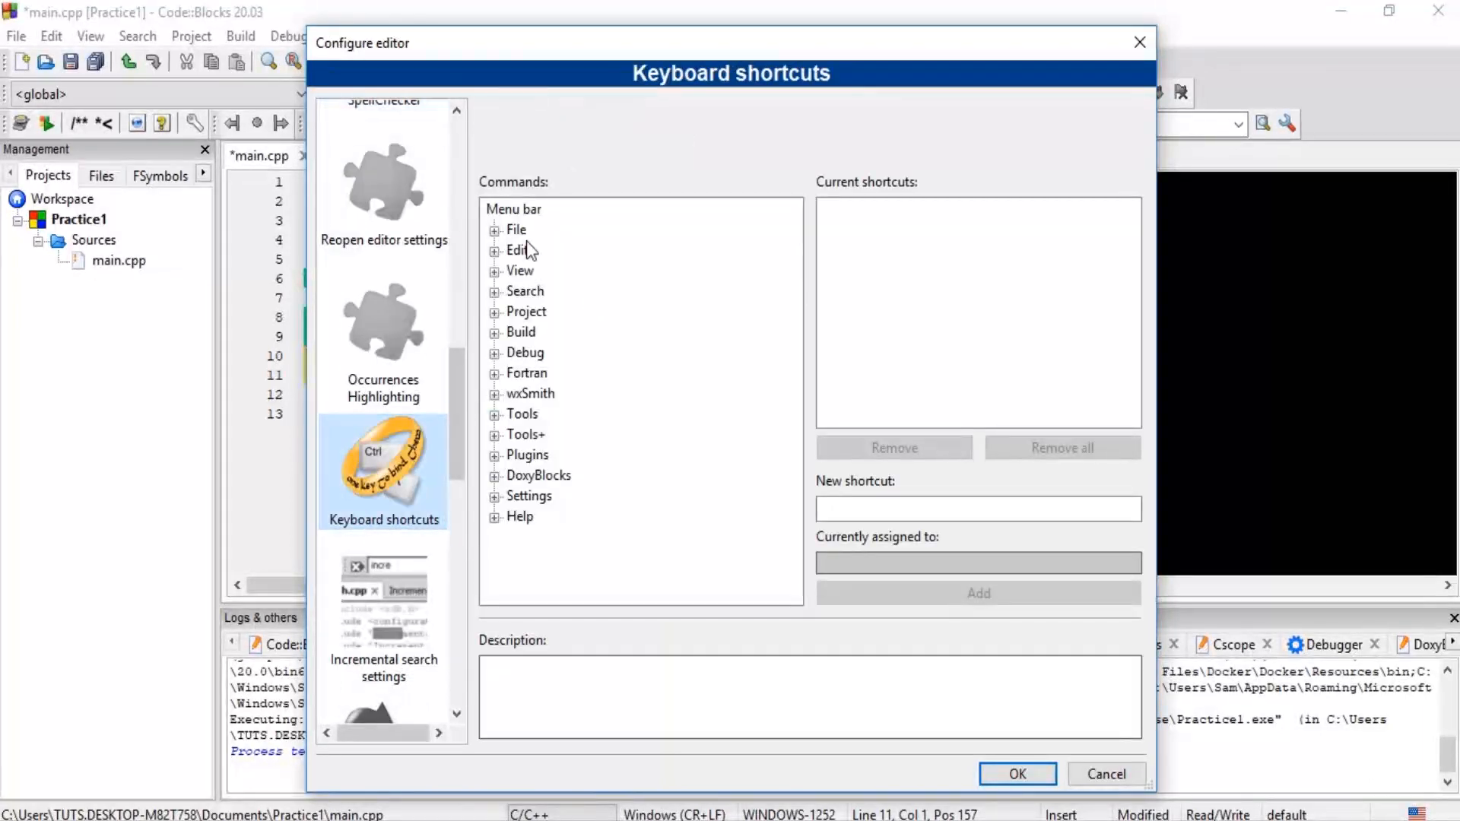
Expand the File and New commands and examine the shortcuts of Empty file, Class and Project
left_click(495, 230)
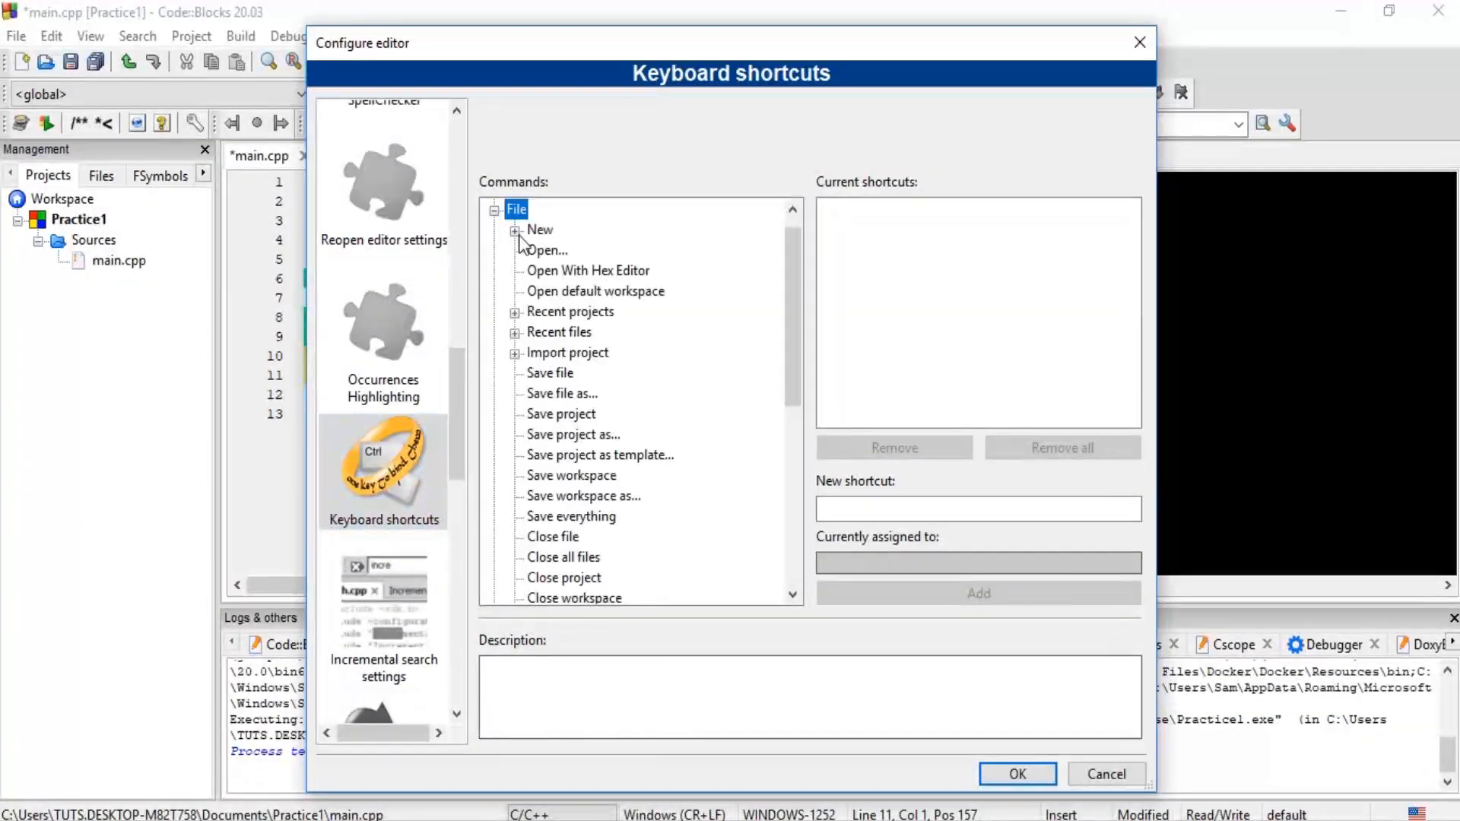
left_click(515, 231)
left_click(551, 253)
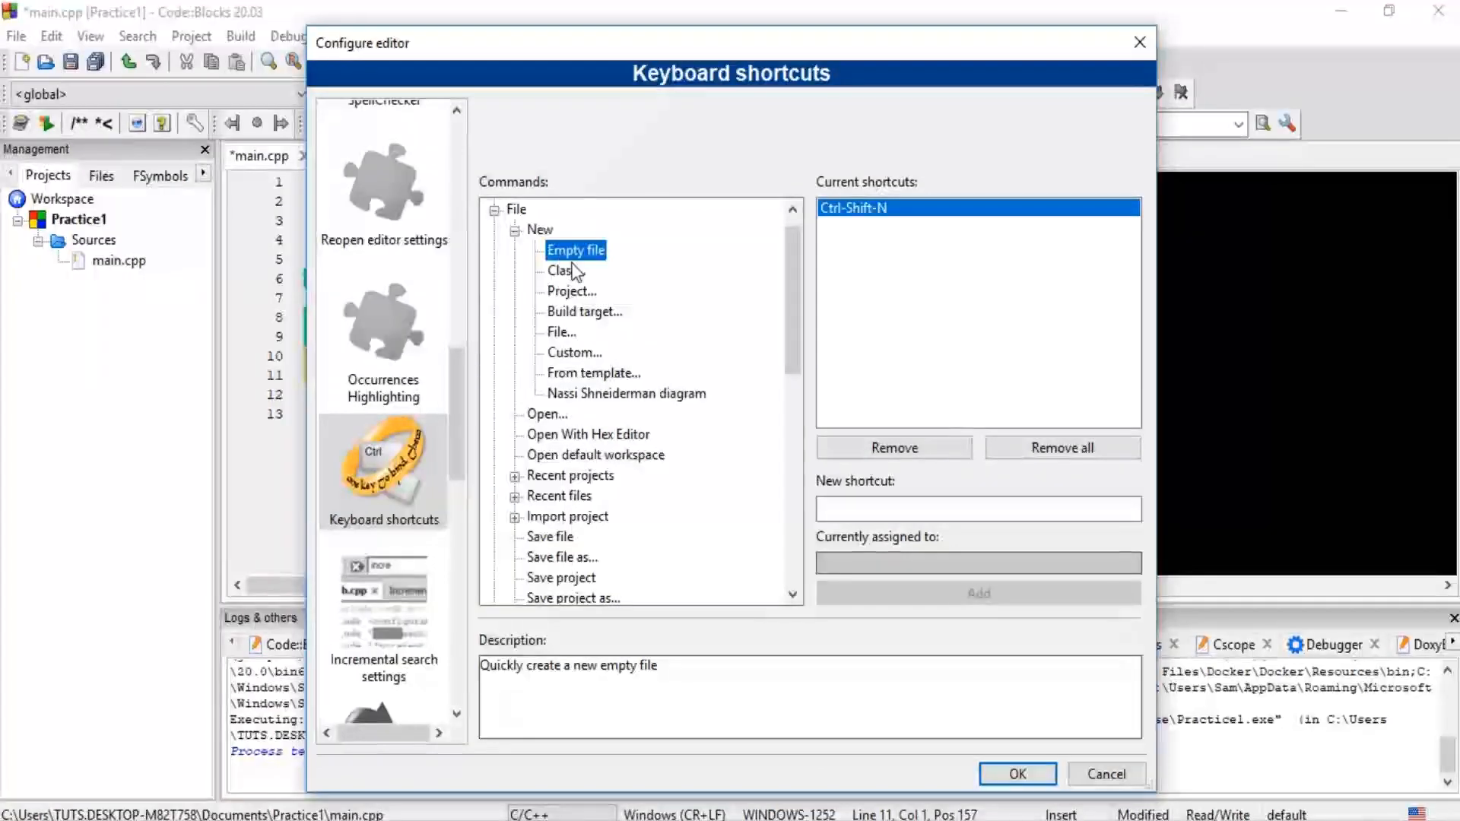
left_click(569, 271)
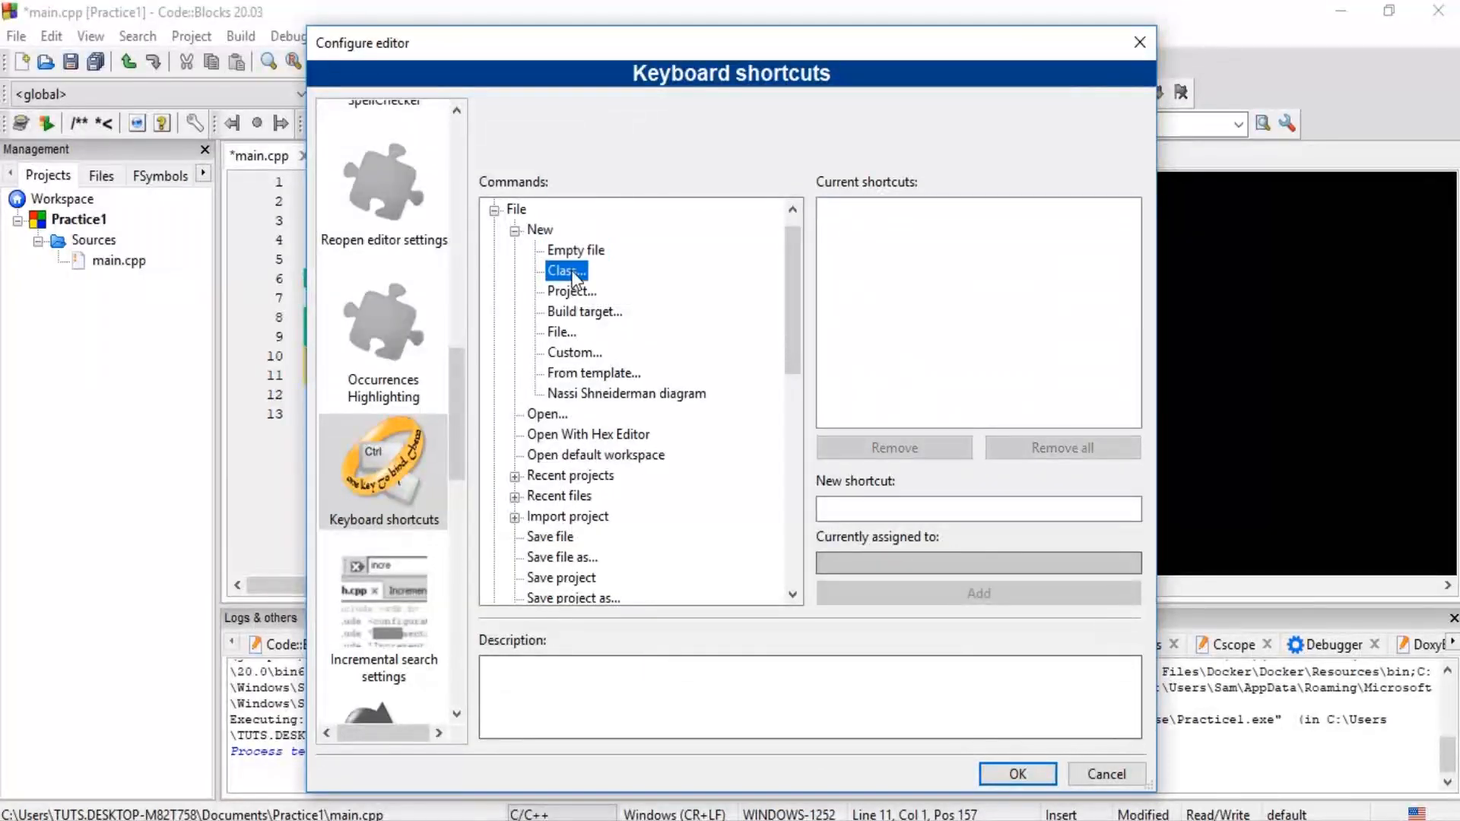
left_click(574, 292)
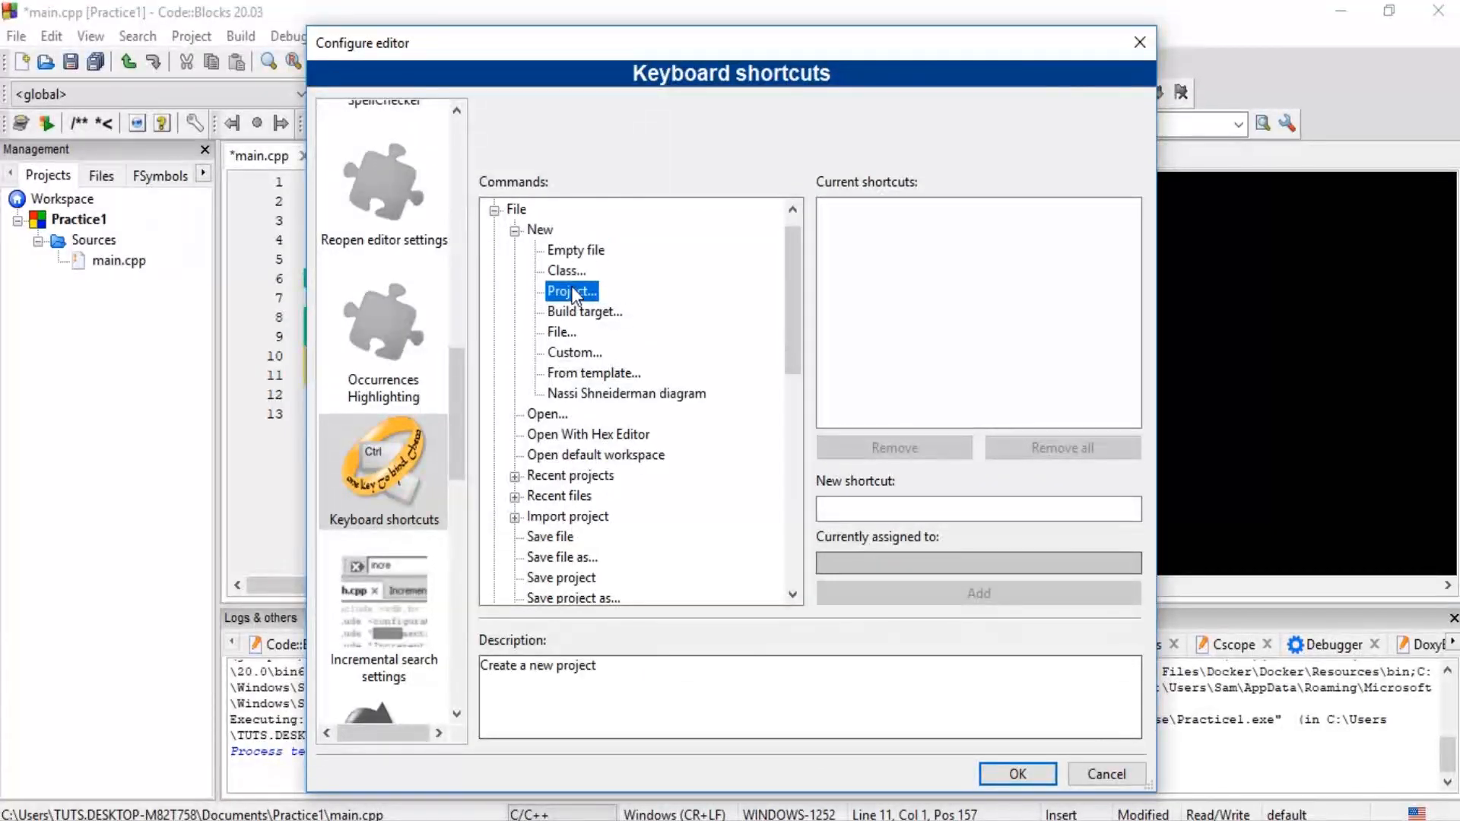
Assign the new shortcut Ctrl-F12 to the File > New > Class command
left_click(571, 272)
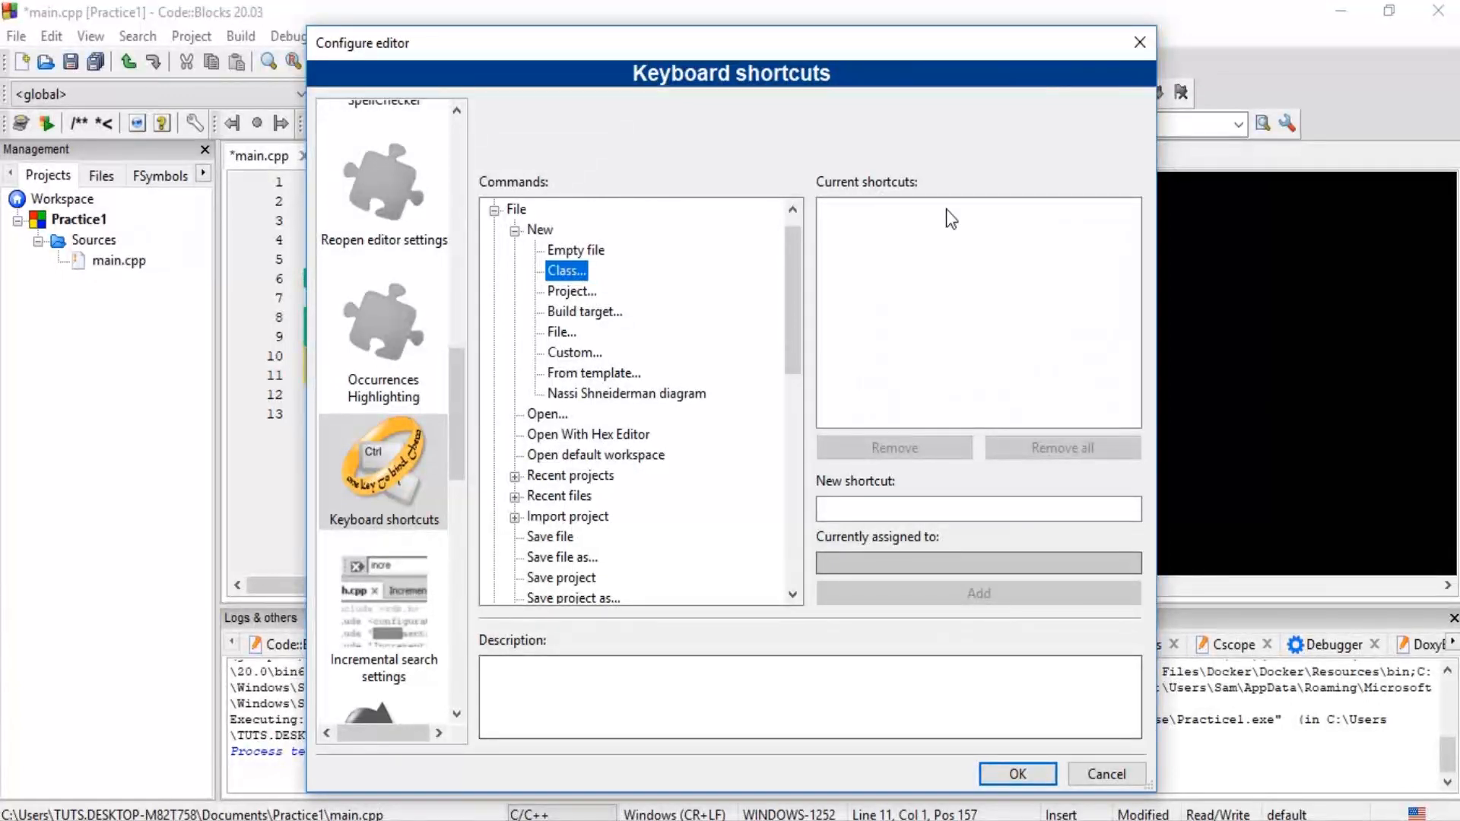
left_click(880, 510)
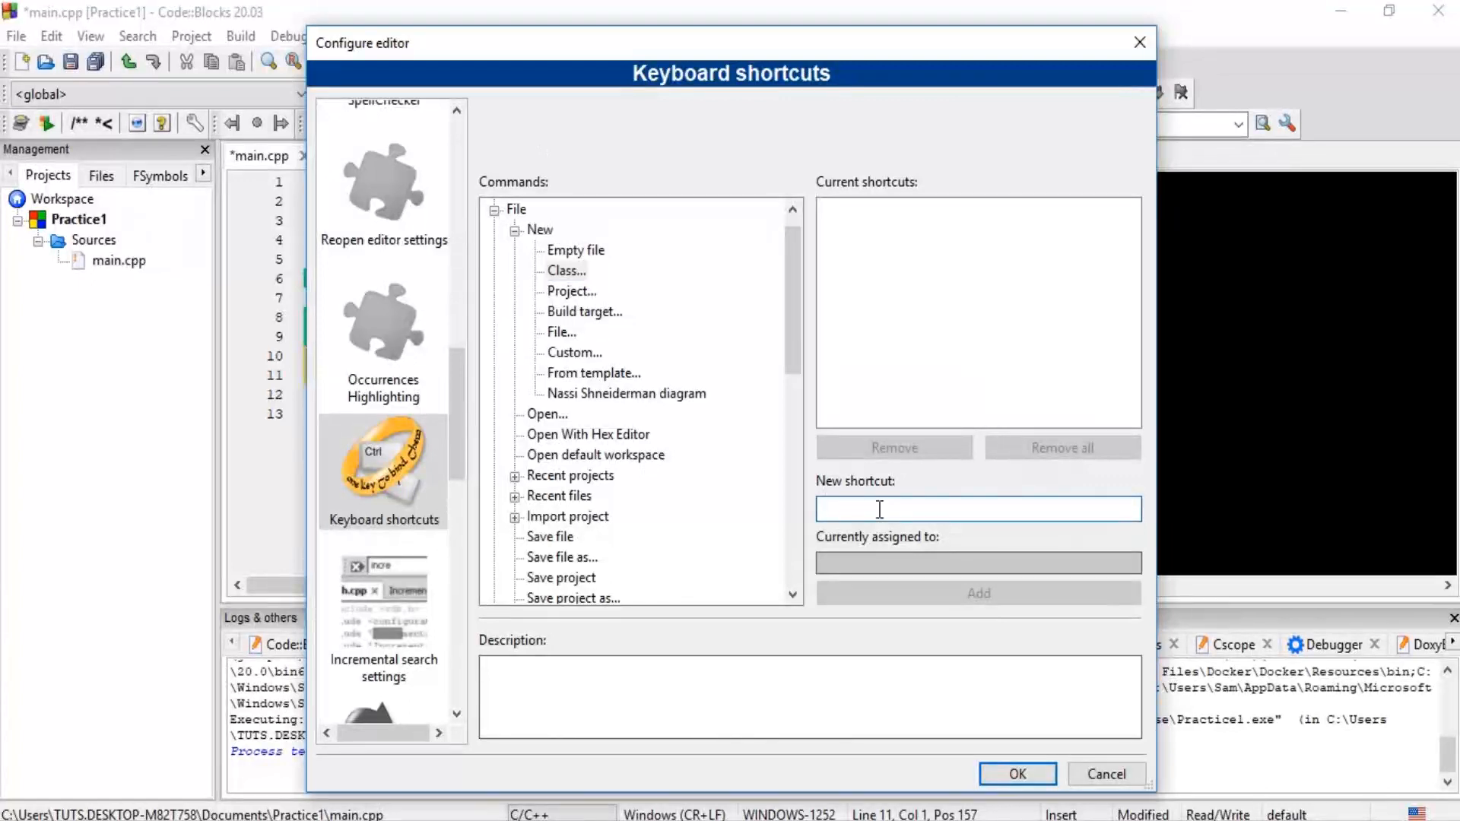
key("ctrl")
key("ctrl+F12")
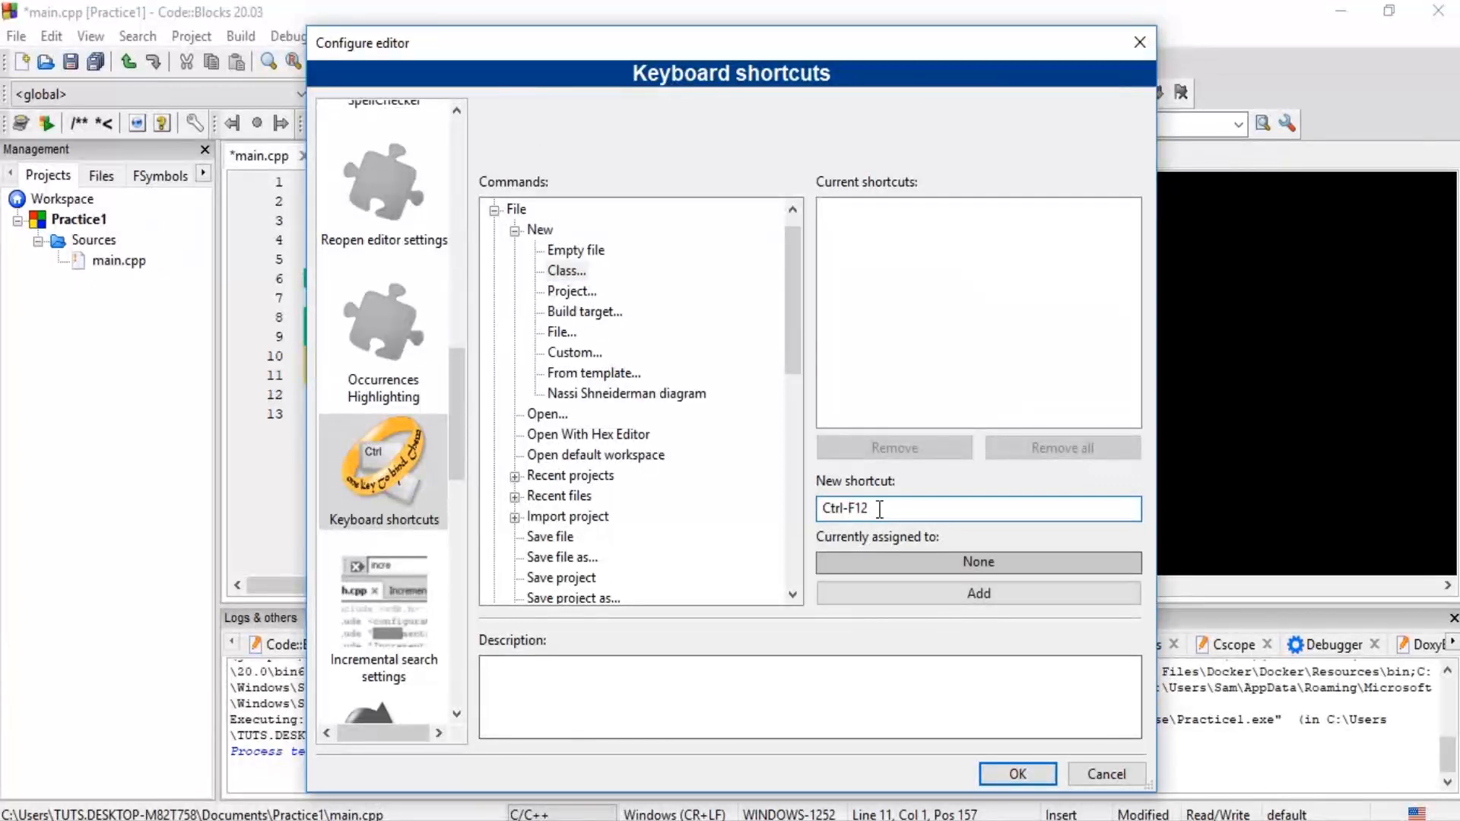
left_click(975, 592)
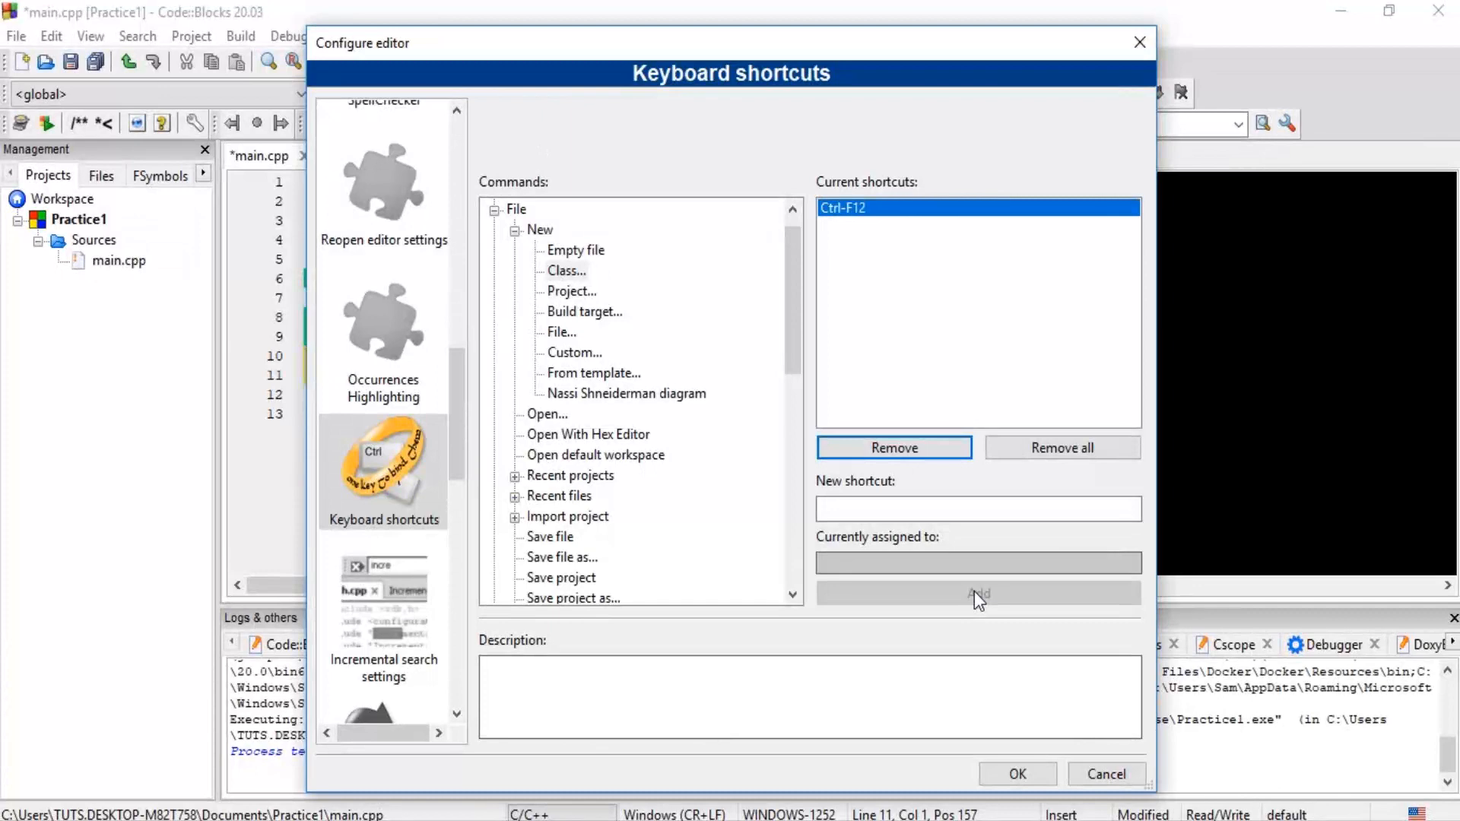
Examine the shortcuts assigned to other File commands, including Close file and Print
left_click_drag(800, 298, 773, 394)
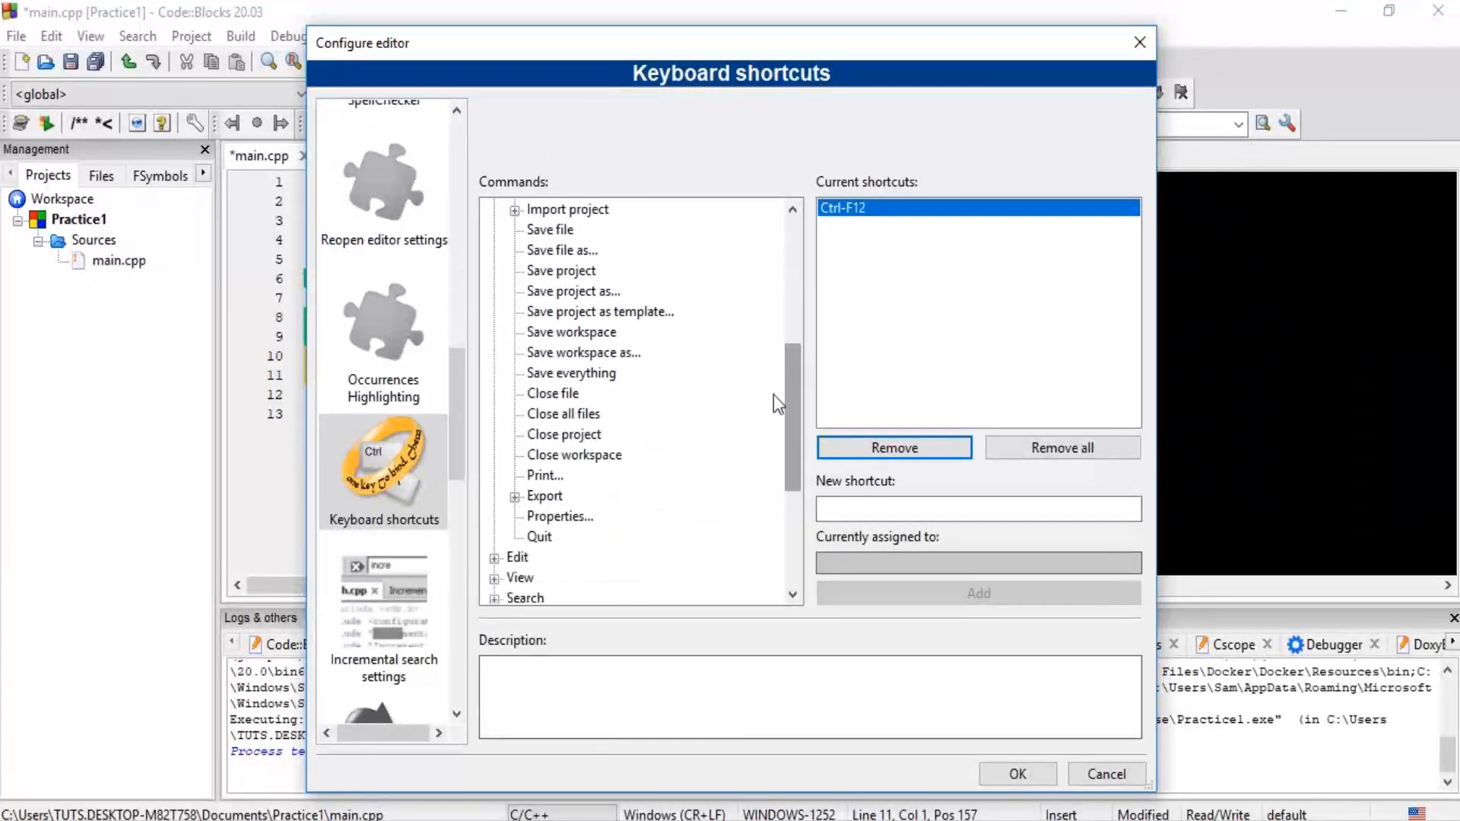
left_click(536, 394)
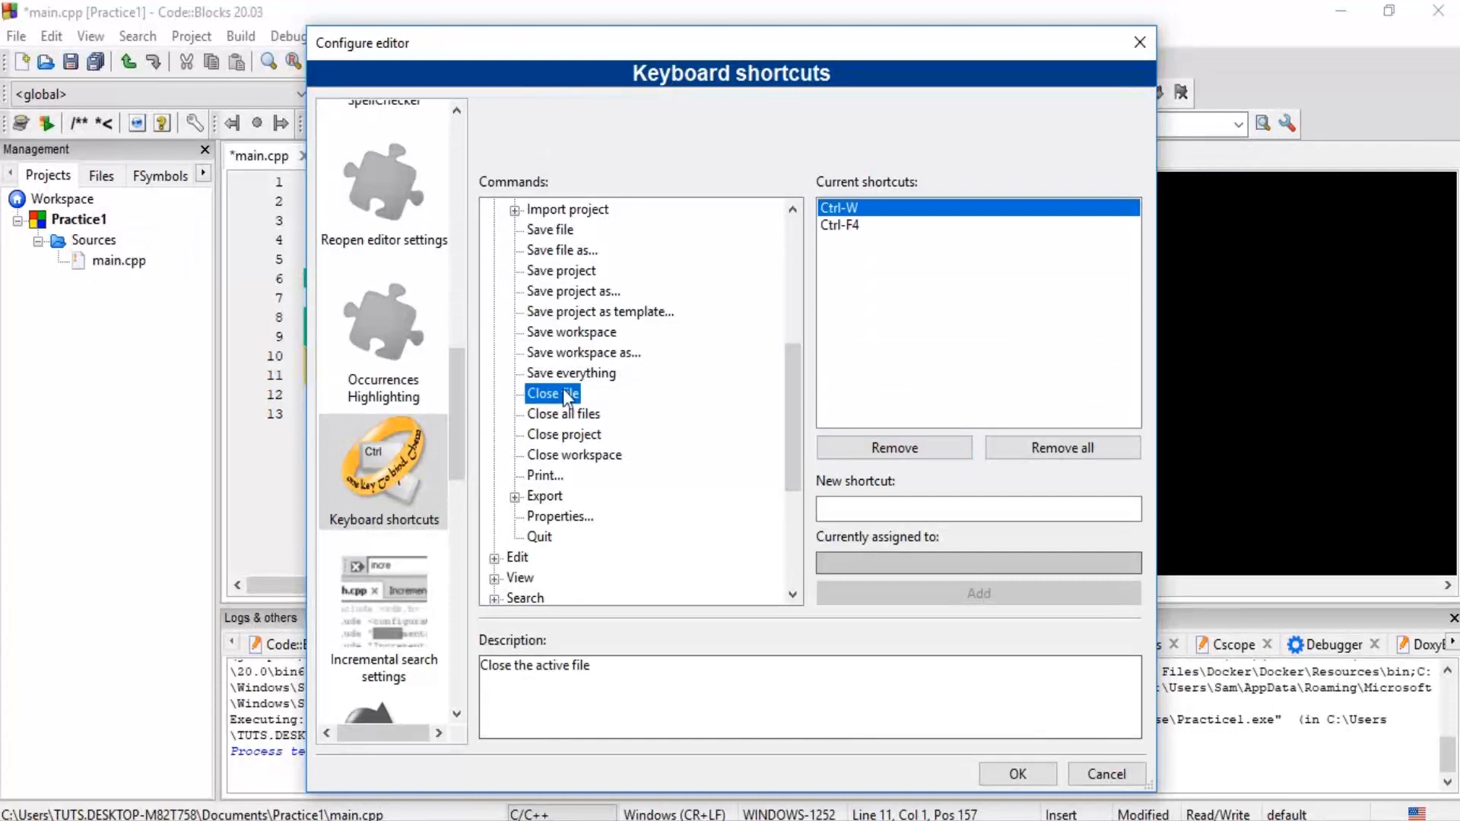
left_click(552, 493)
left_click(553, 477)
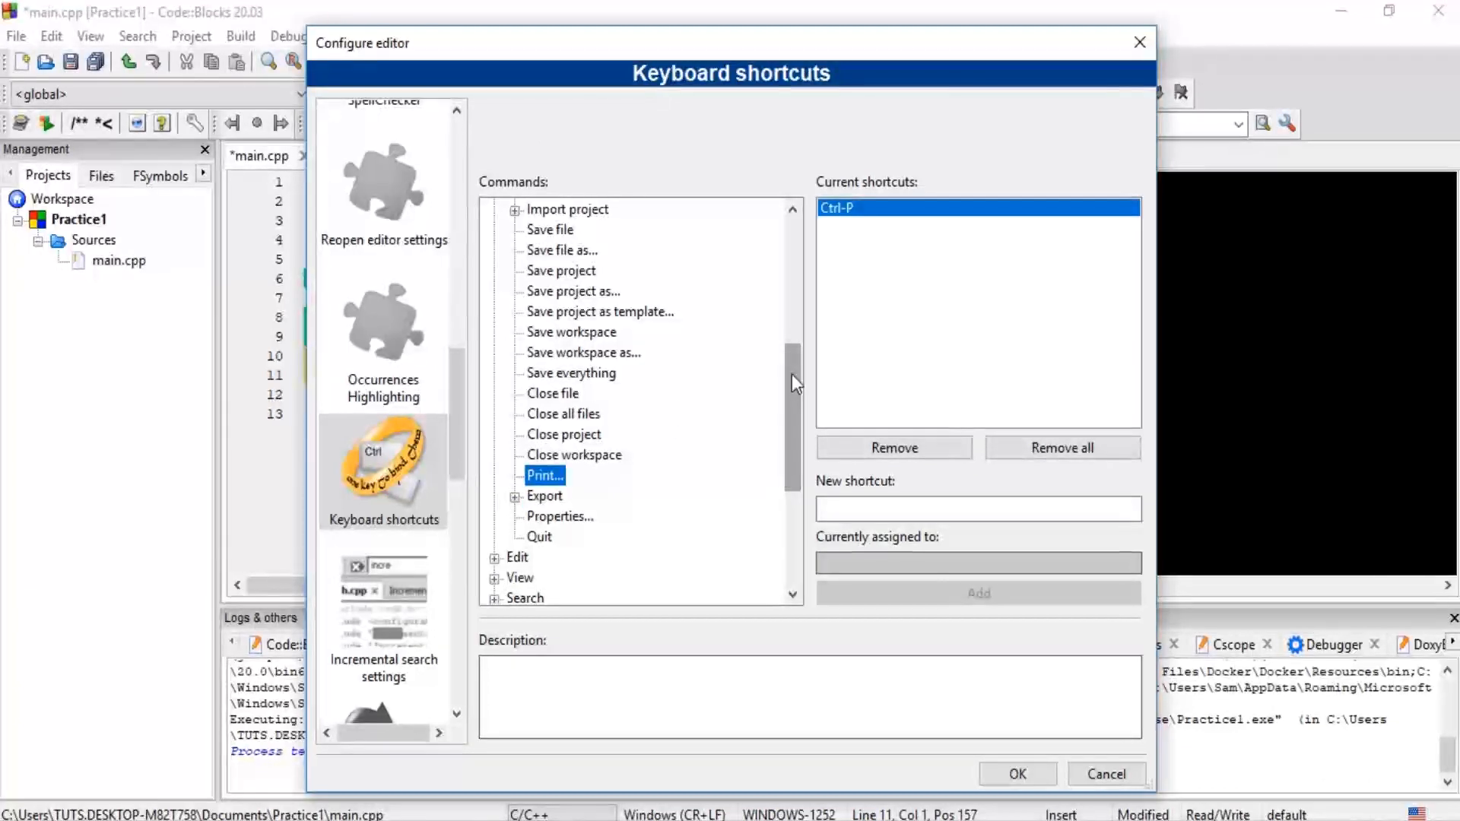
left_click_drag(791, 374, 792, 421)
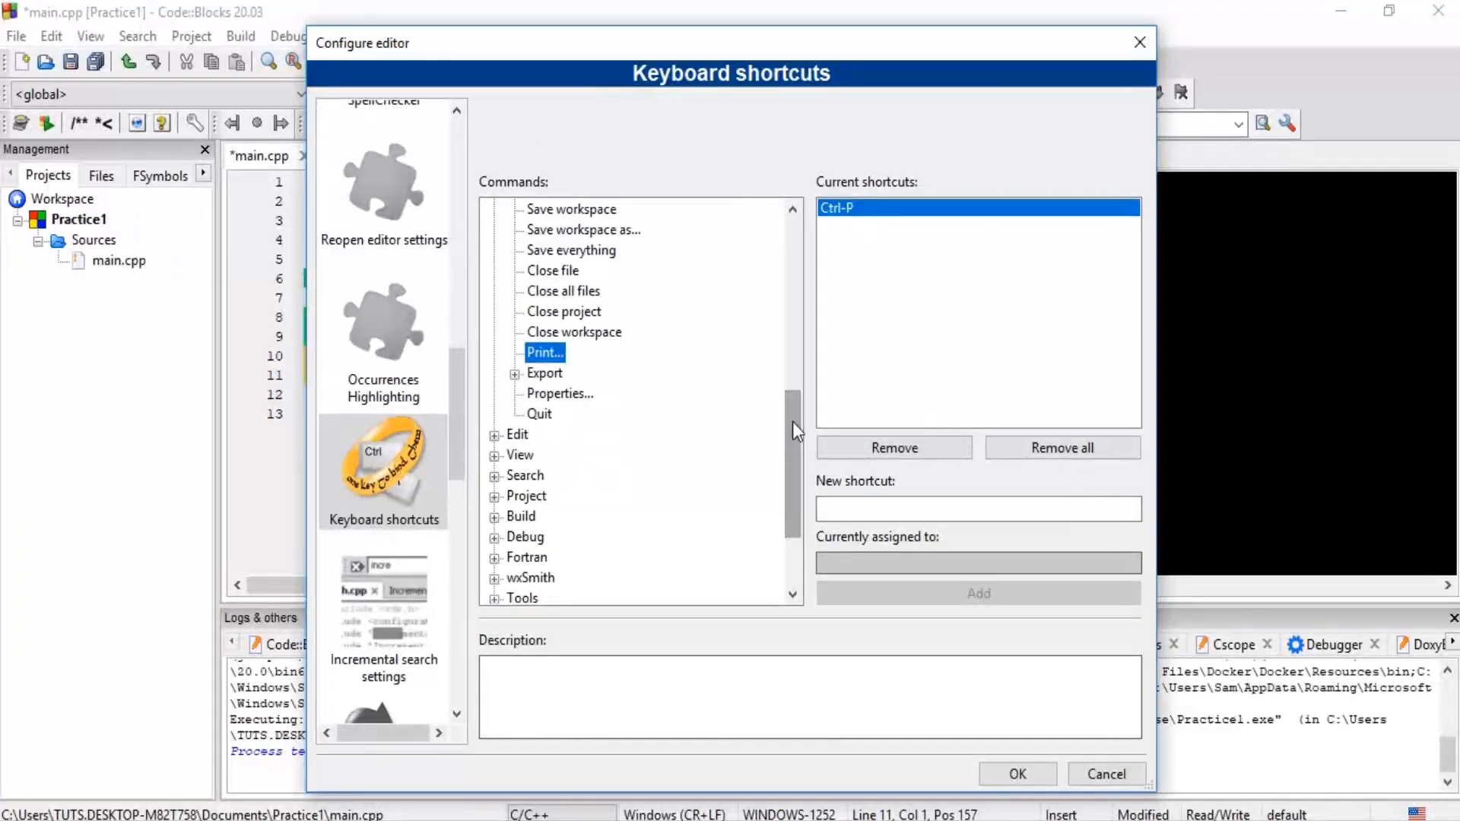
Try Ctrl-8 as a new shortcut for the File > Print command, without adding it
left_click(903, 213)
left_click(891, 507)
key("ctrl")
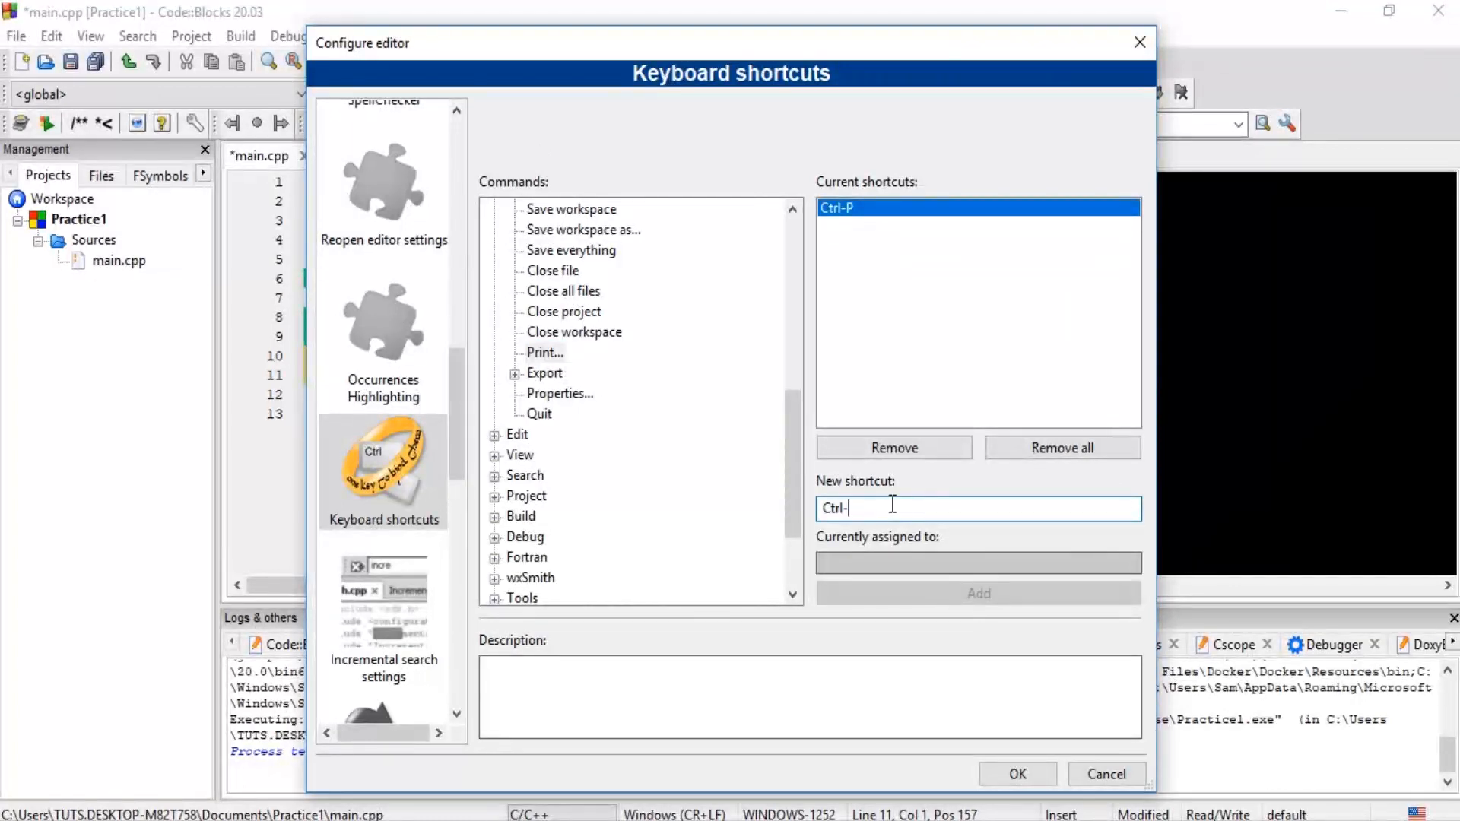
key("ctrl+8")
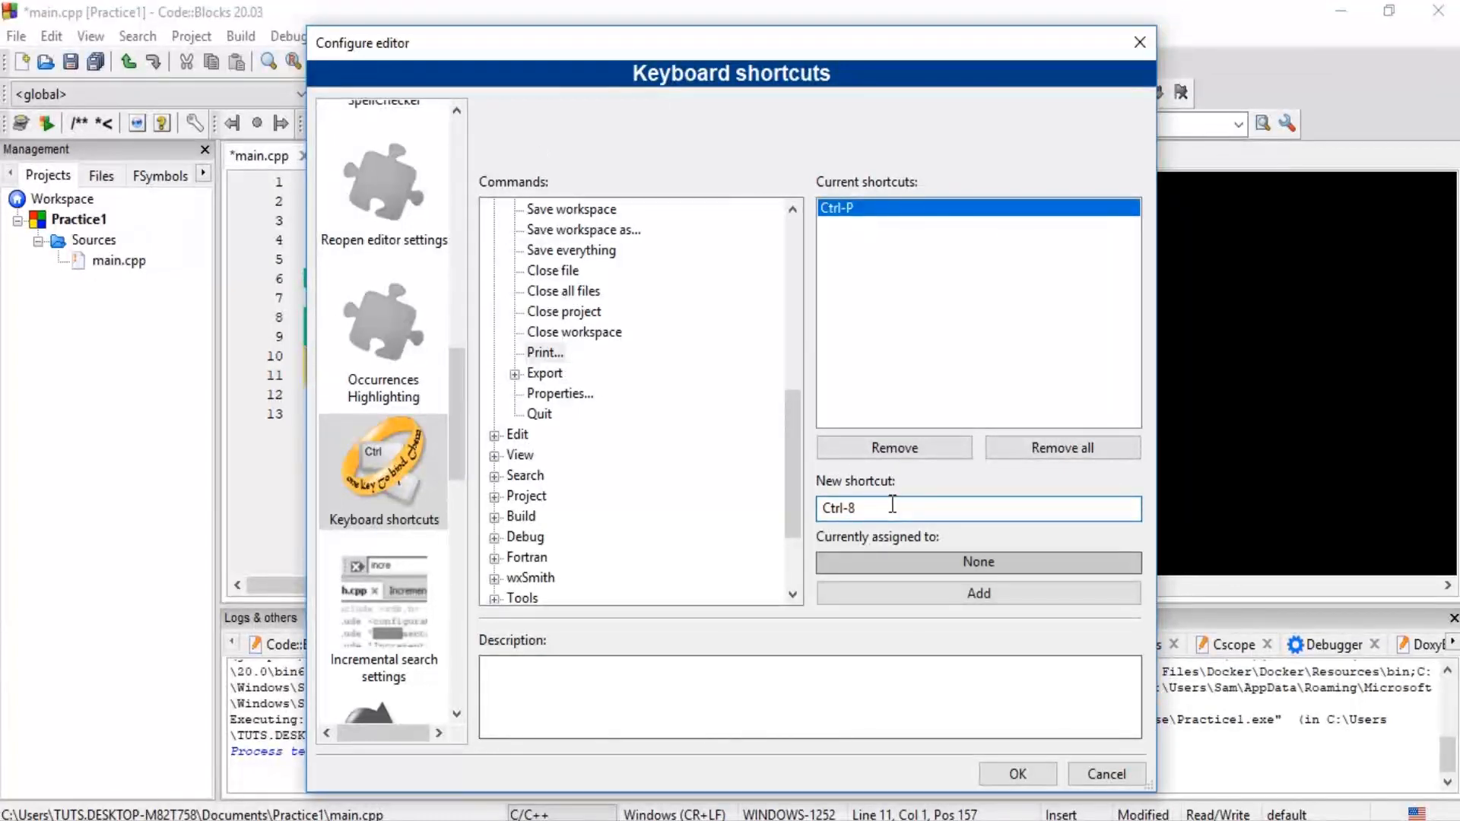
key("BackSpace")
Bring up the Abbreviations page and examine the code stored for the for and if keywords
left_click_drag(458, 453, 454, 512)
left_click(400, 475)
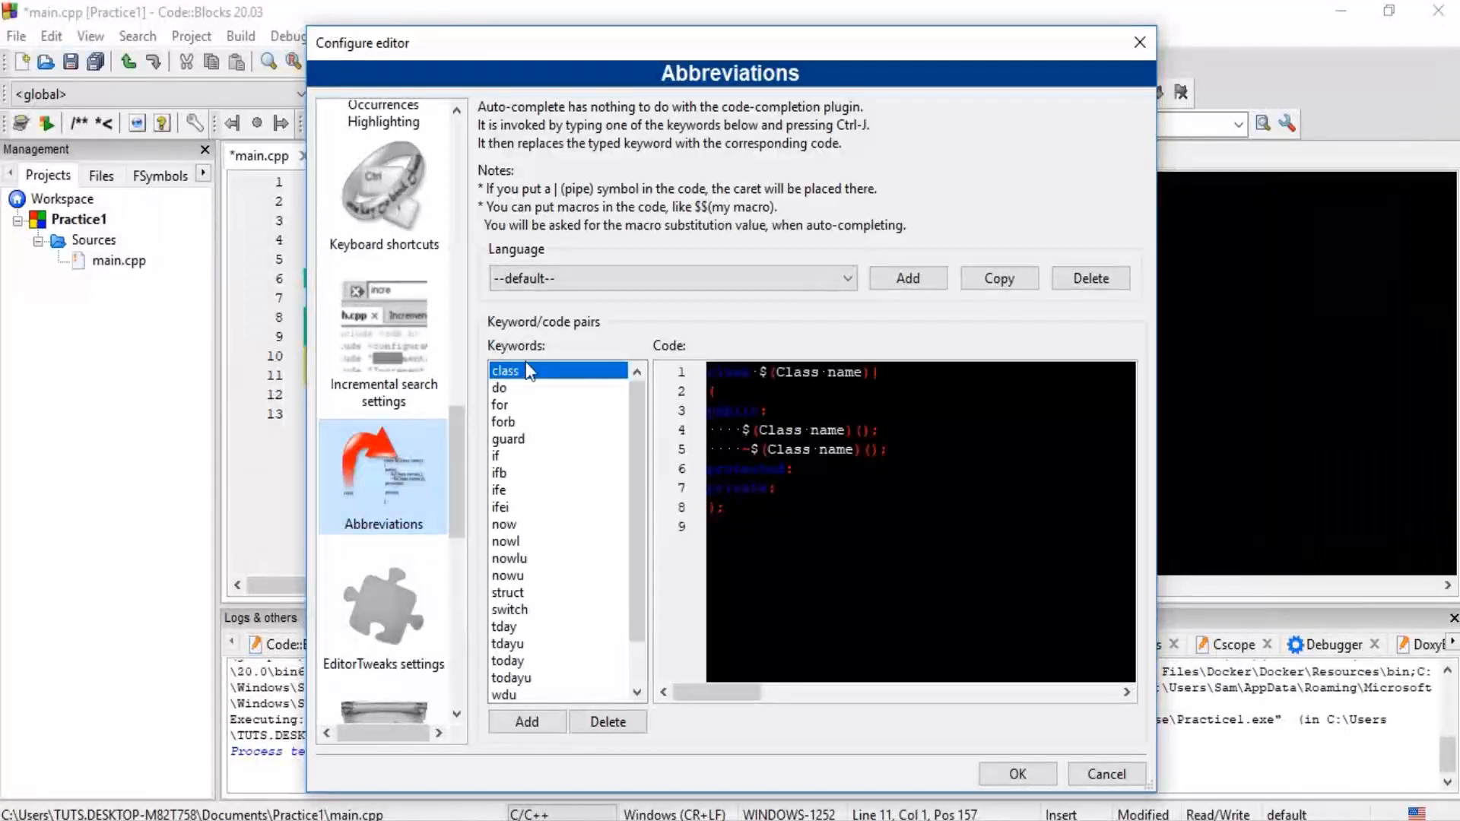
left_click(506, 406)
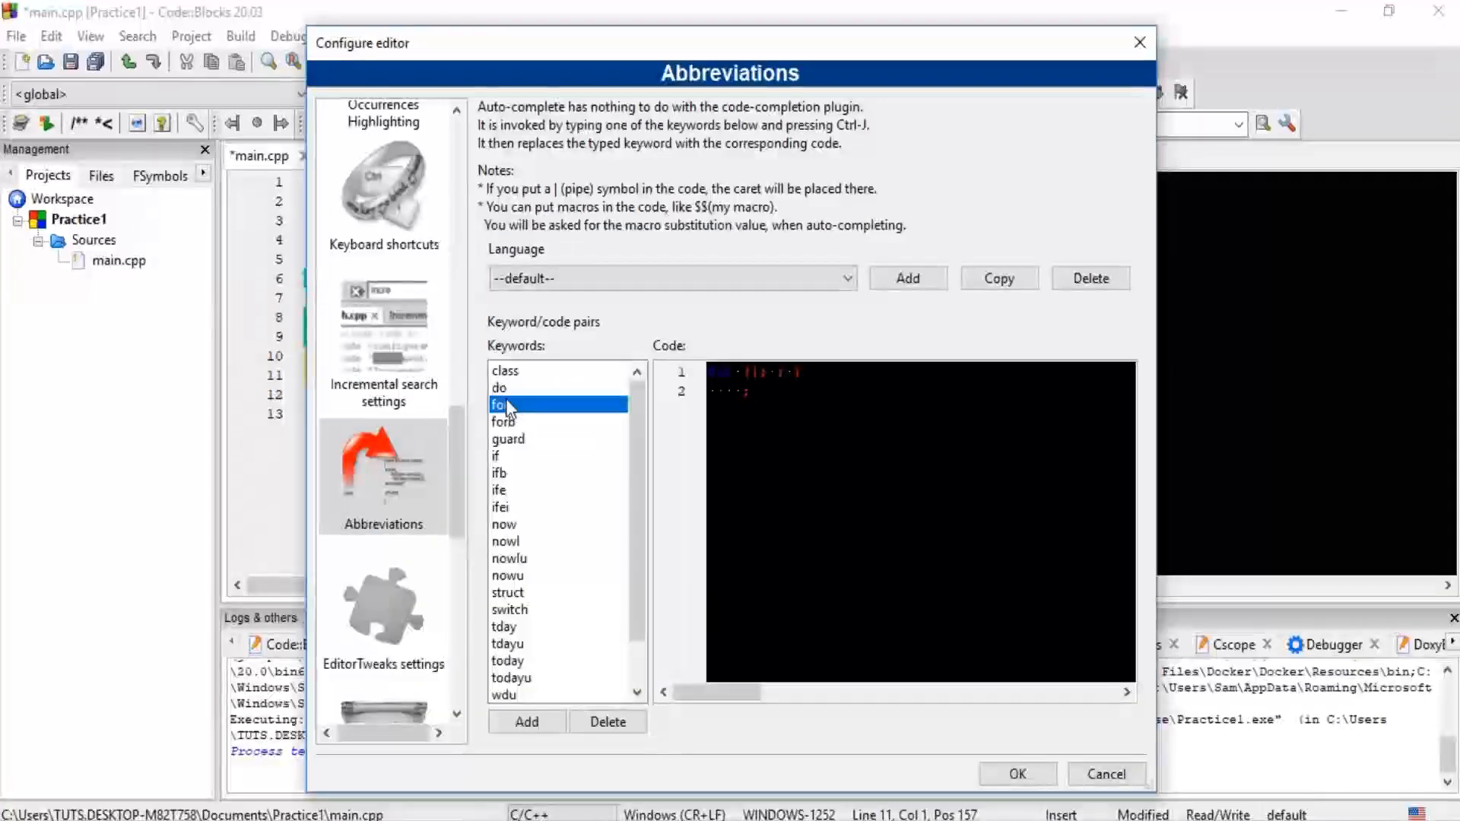
mouse_move(638, 437)
left_mouse_down()
mouse_move(638, 486)
mouse_move(640, 437)
left_mouse_up()
left_click(503, 454)
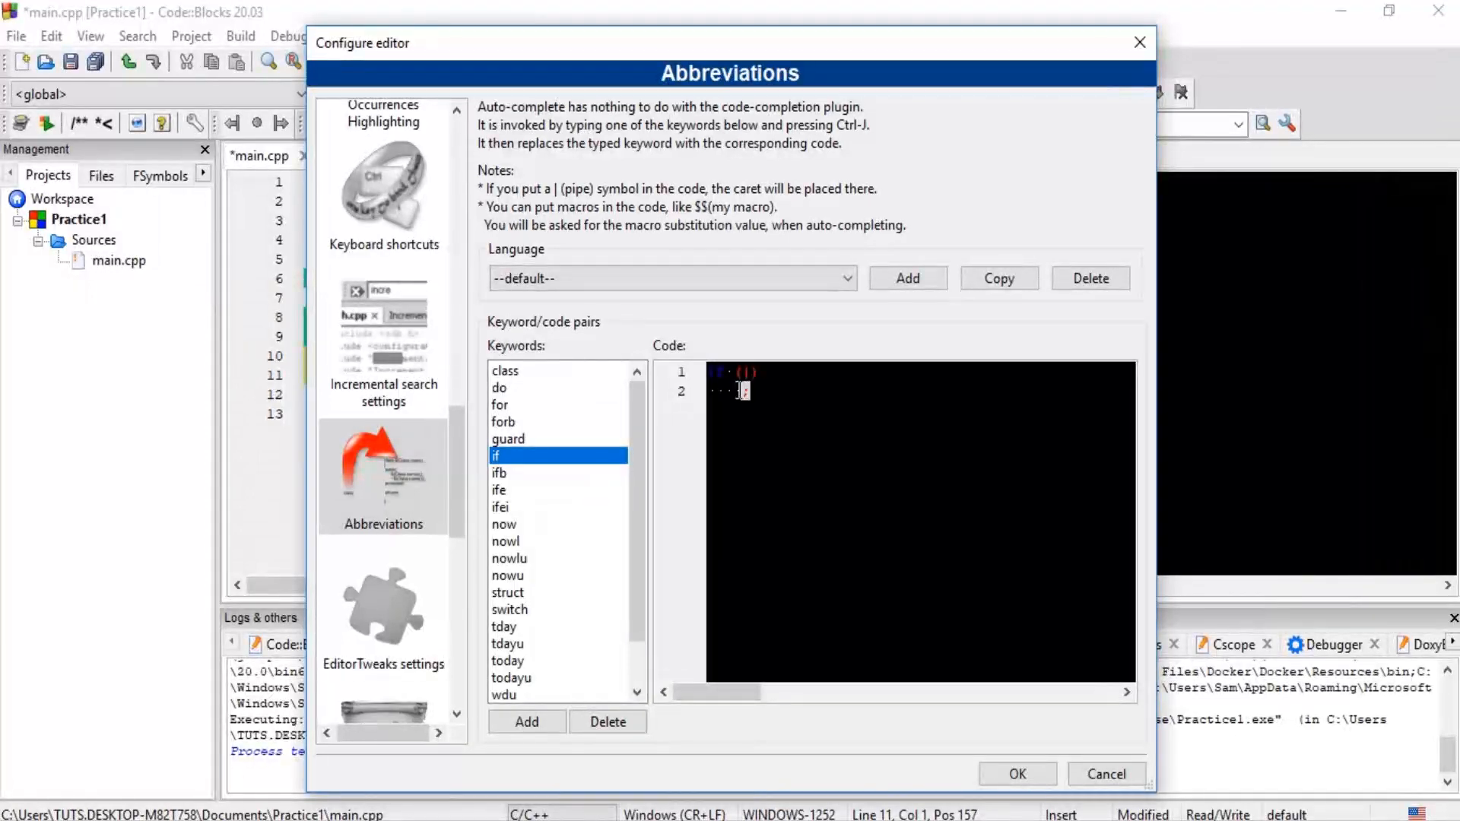
Replace the code of the if abbreviation with a block beginning "if () {"
left_click_drag(745, 391, 712, 371)
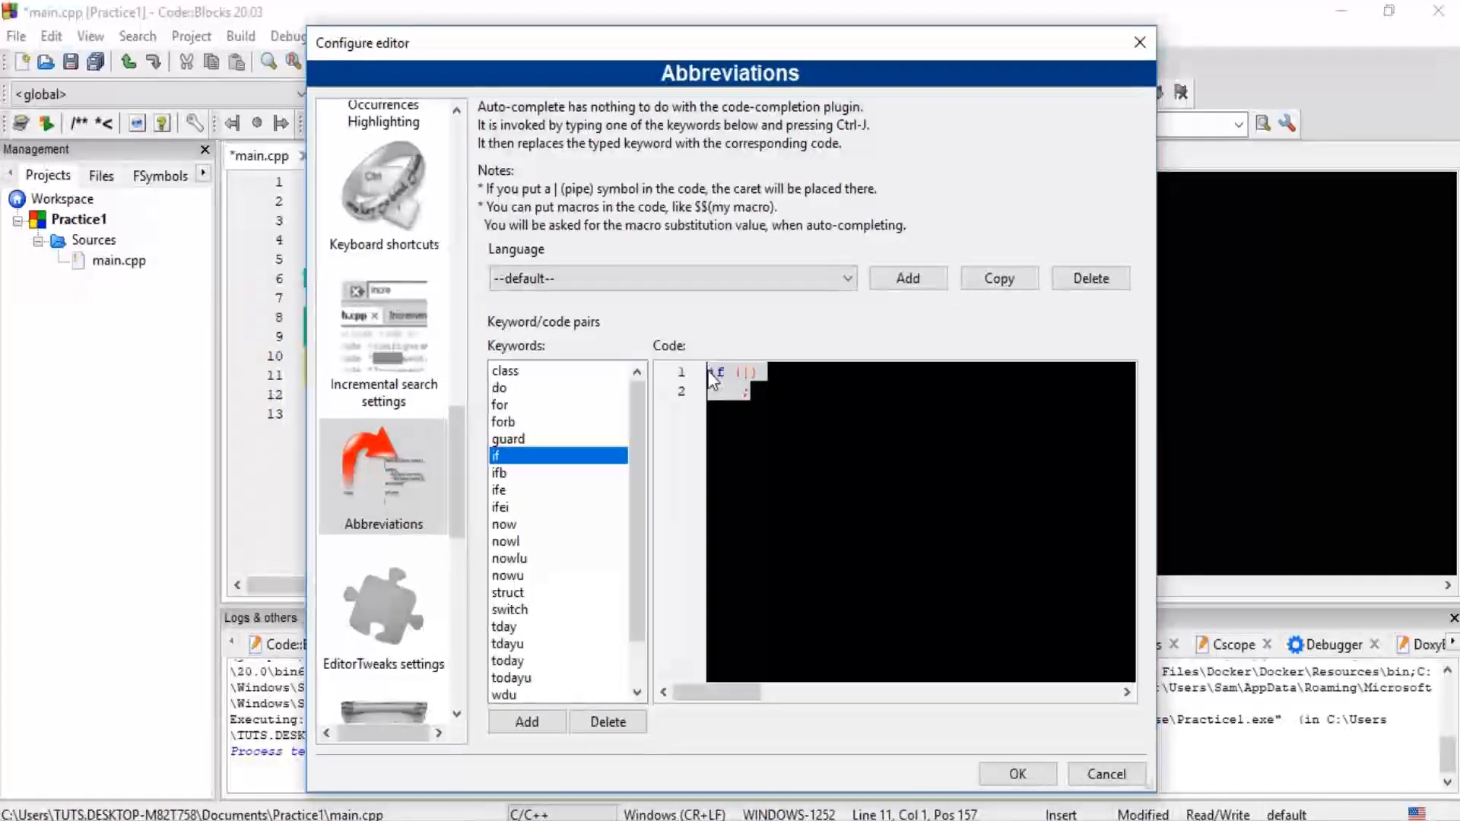
key("Delete")
type("if ")
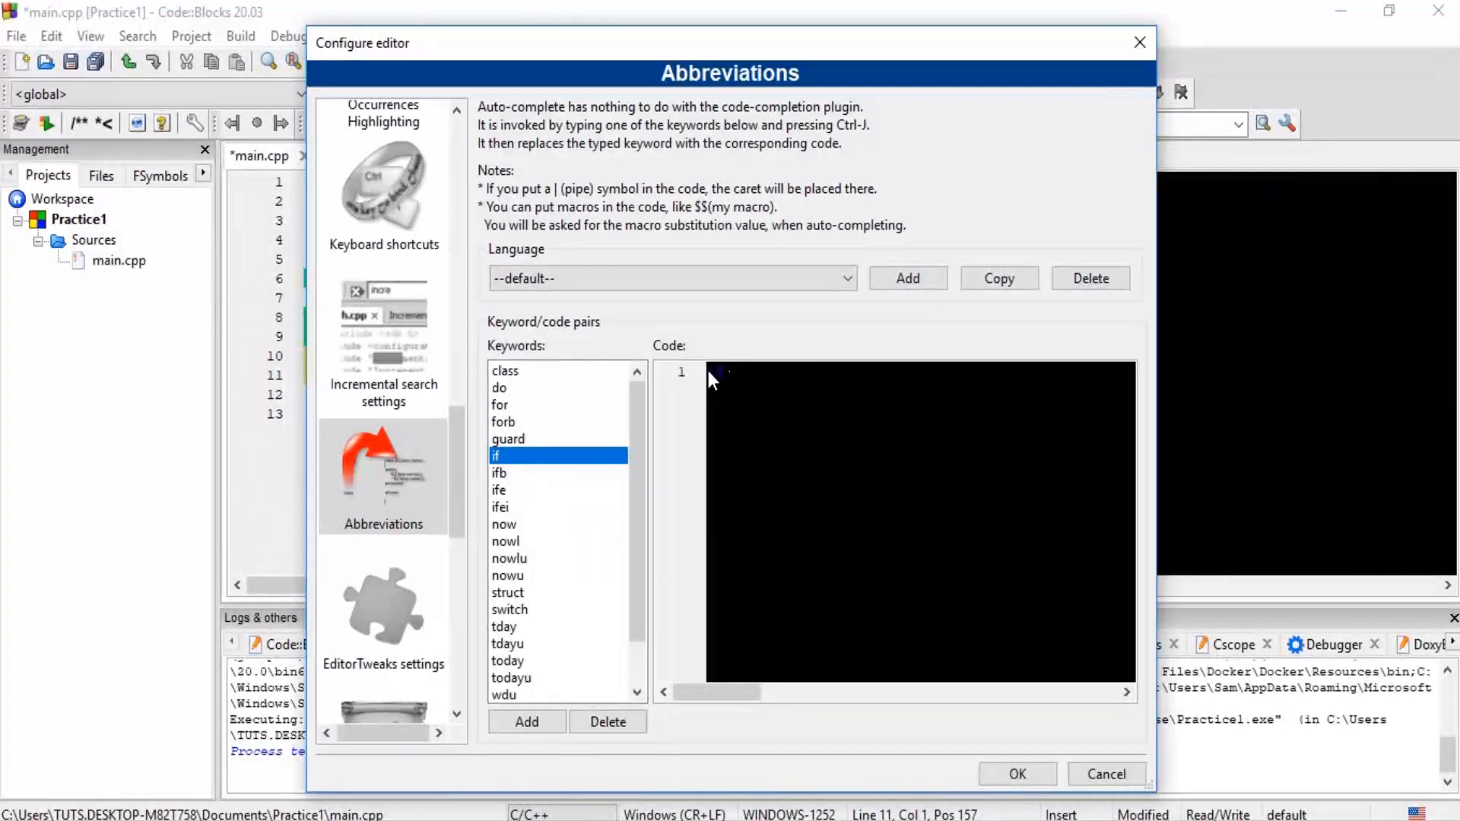
type("() {")
key("Return")
key("Return")
key("Return")
key("BackSpace")
Add a new abbreviation keyword named i
left_click(529, 717)
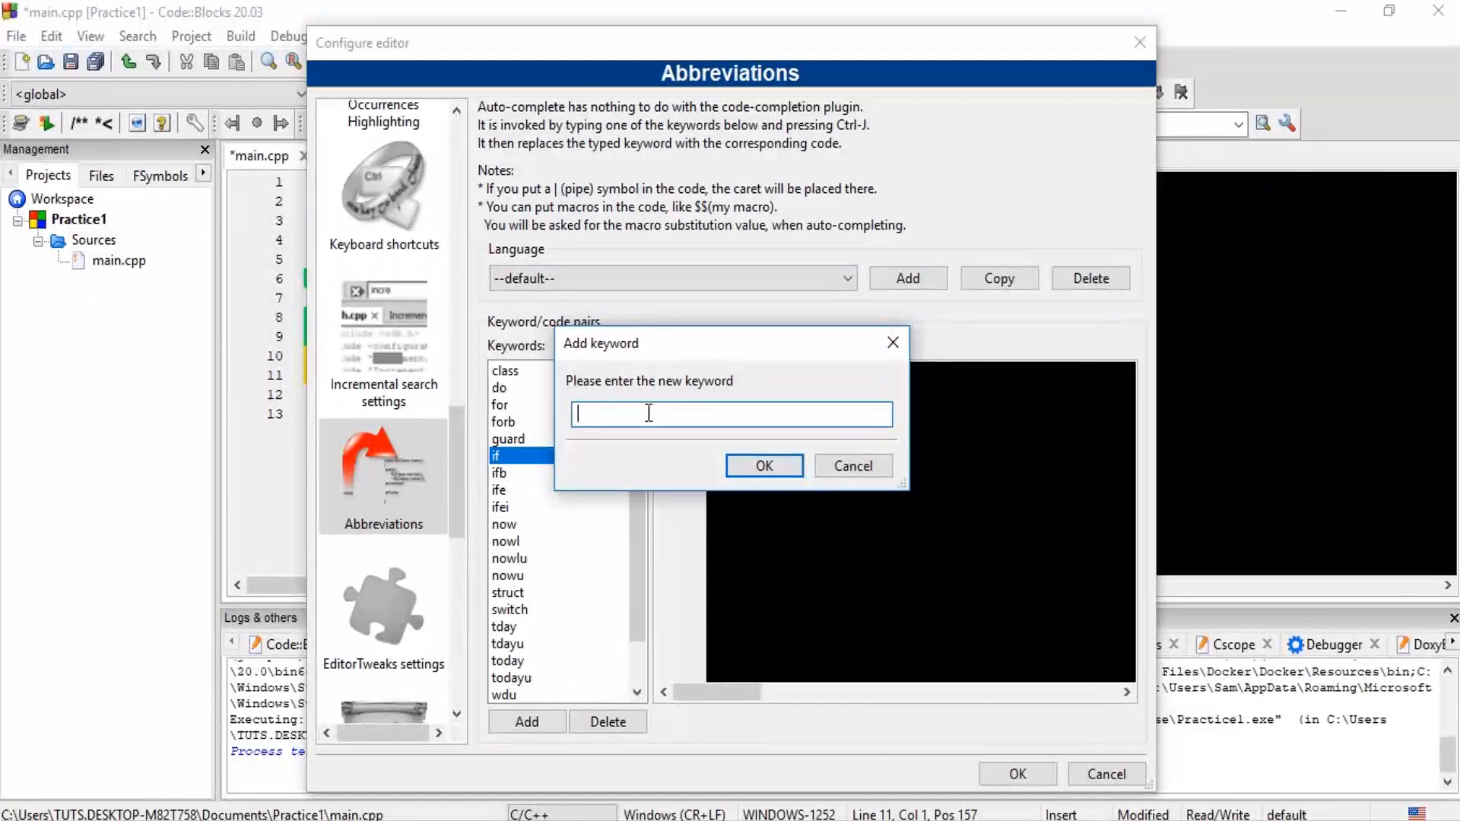
type("i")
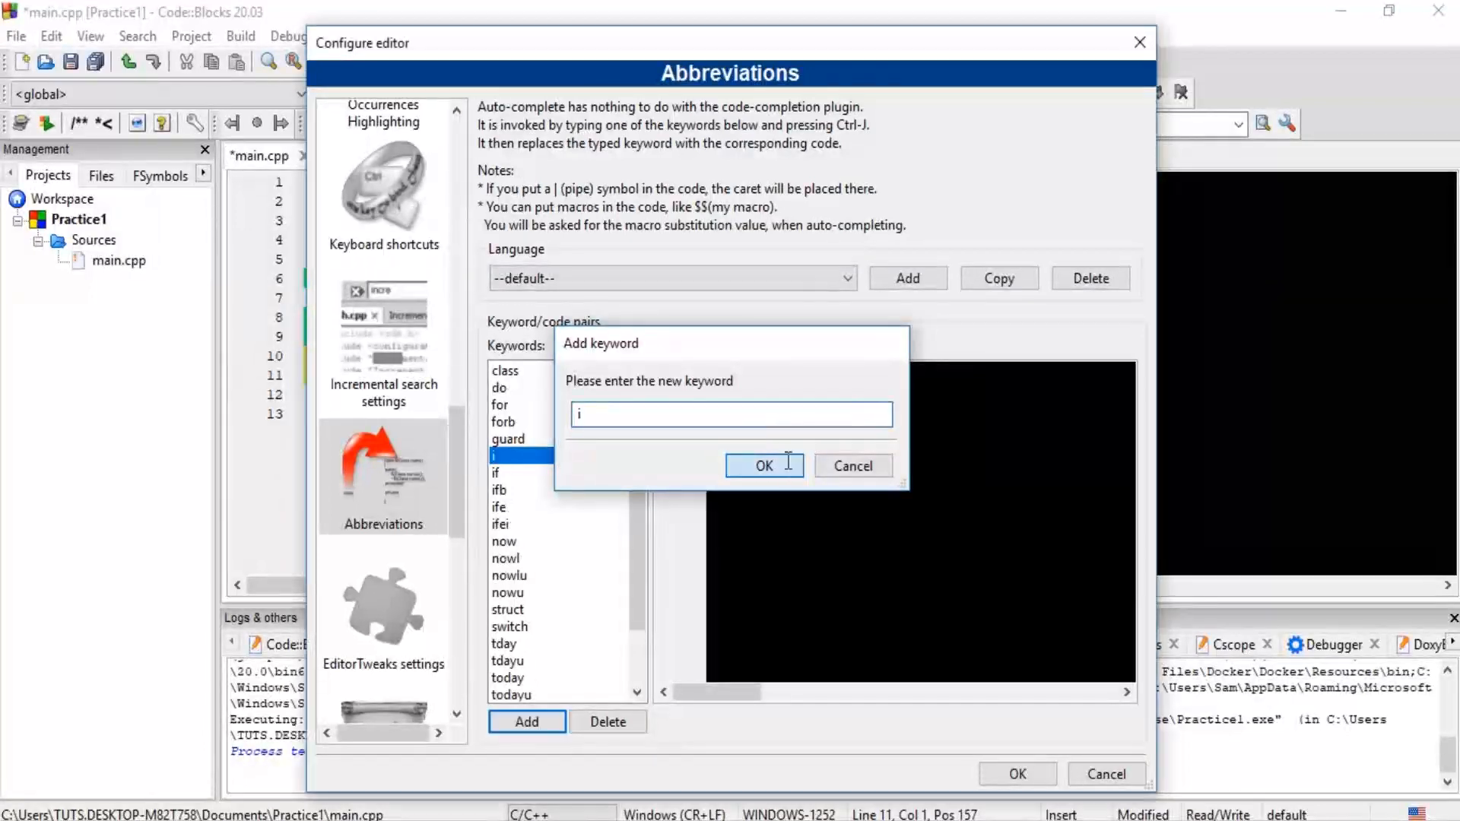
left_click(764, 465)
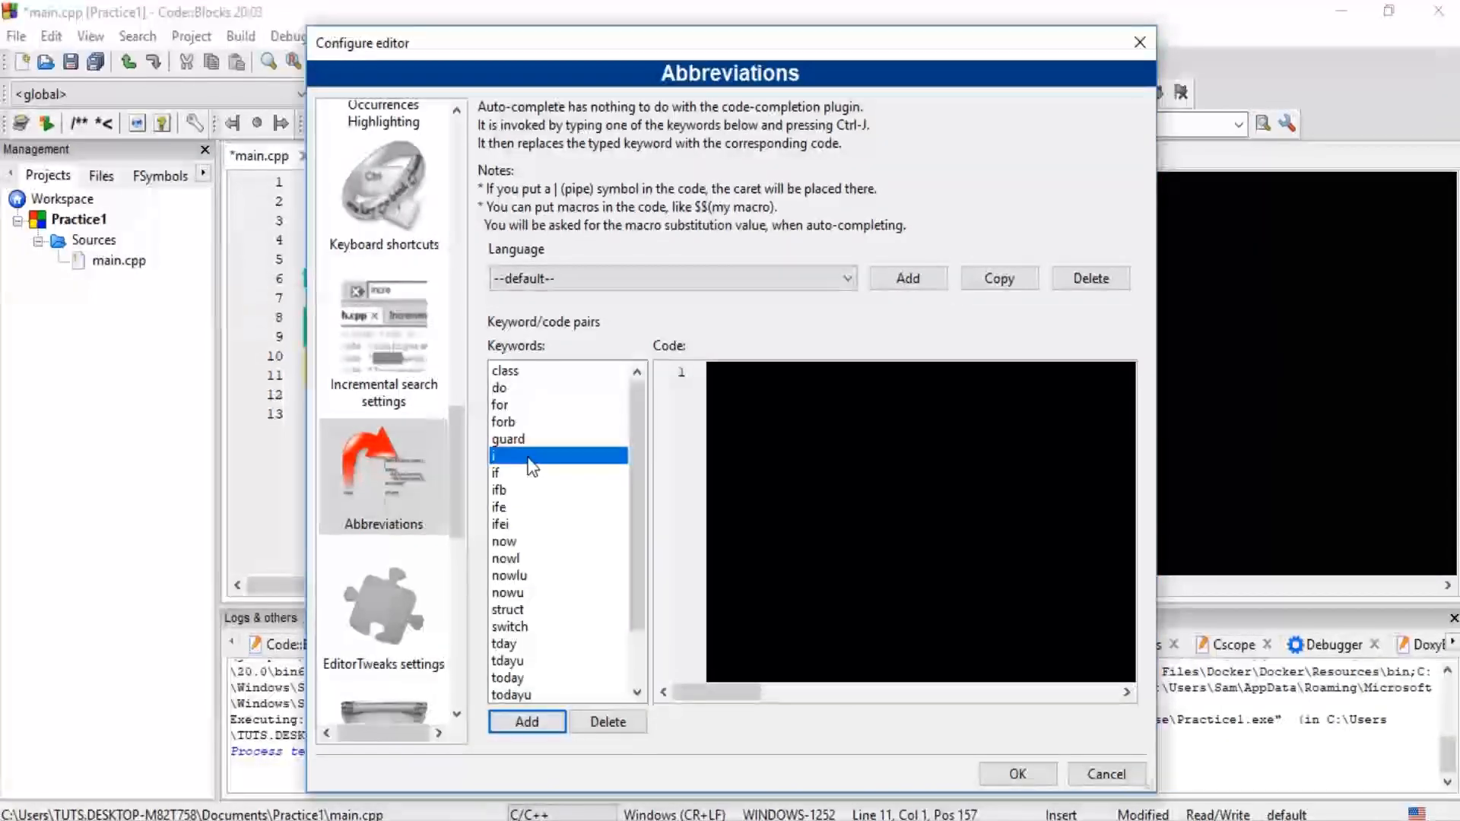
Enter placeholder text as the code of the i abbreviation and trim it to "dias"
left_click(751, 388)
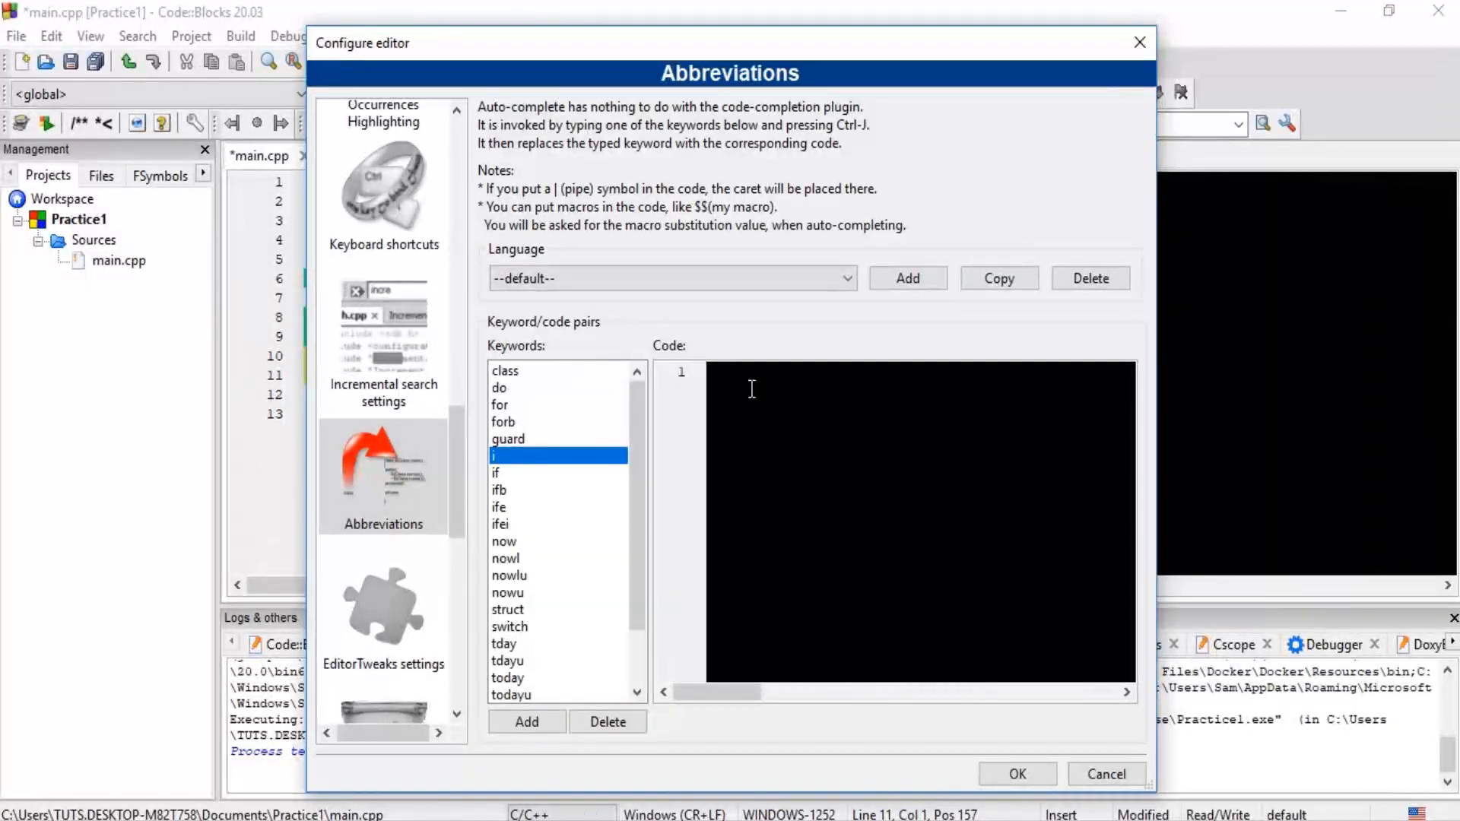
type("diasdgasuidgasuidgsyu")
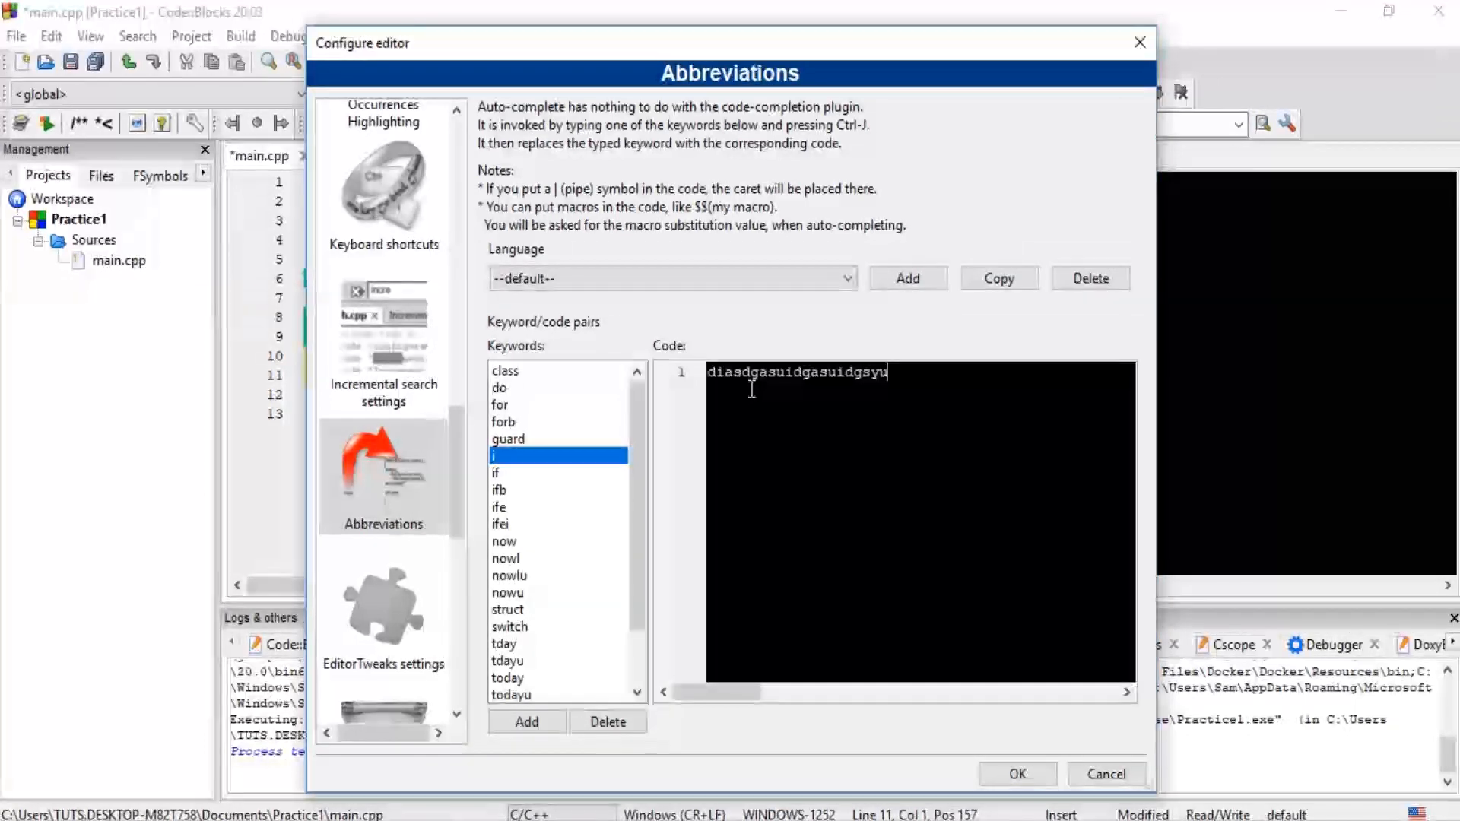
key("BackSpace")
key("BackSpace")
key("BackSpace")
key("BackSpace")
key("BackSpace")
key("BackSpace")
key("BackSpace")
key("BackSpace")
key("BackSpace")
key("BackSpace")
key("BackSpace")
key("BackSpace")
key("BackSpace")
key("BackSpace")
key("BackSpace")
key("BackSpace")
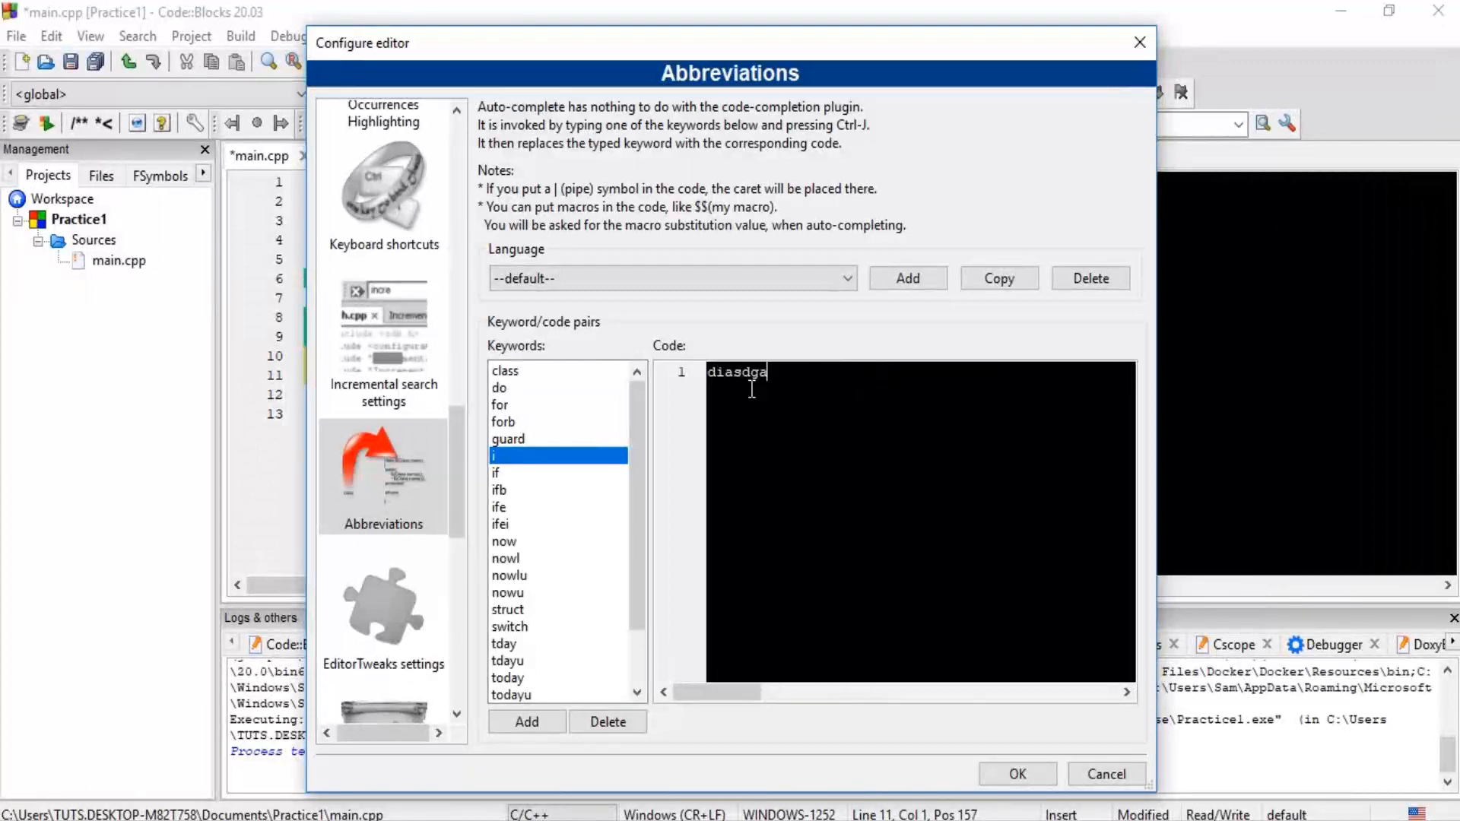
key("BackSpace")
Examine the code stored for the tdayu abbreviation
scroll(641, 604, "down", 2)
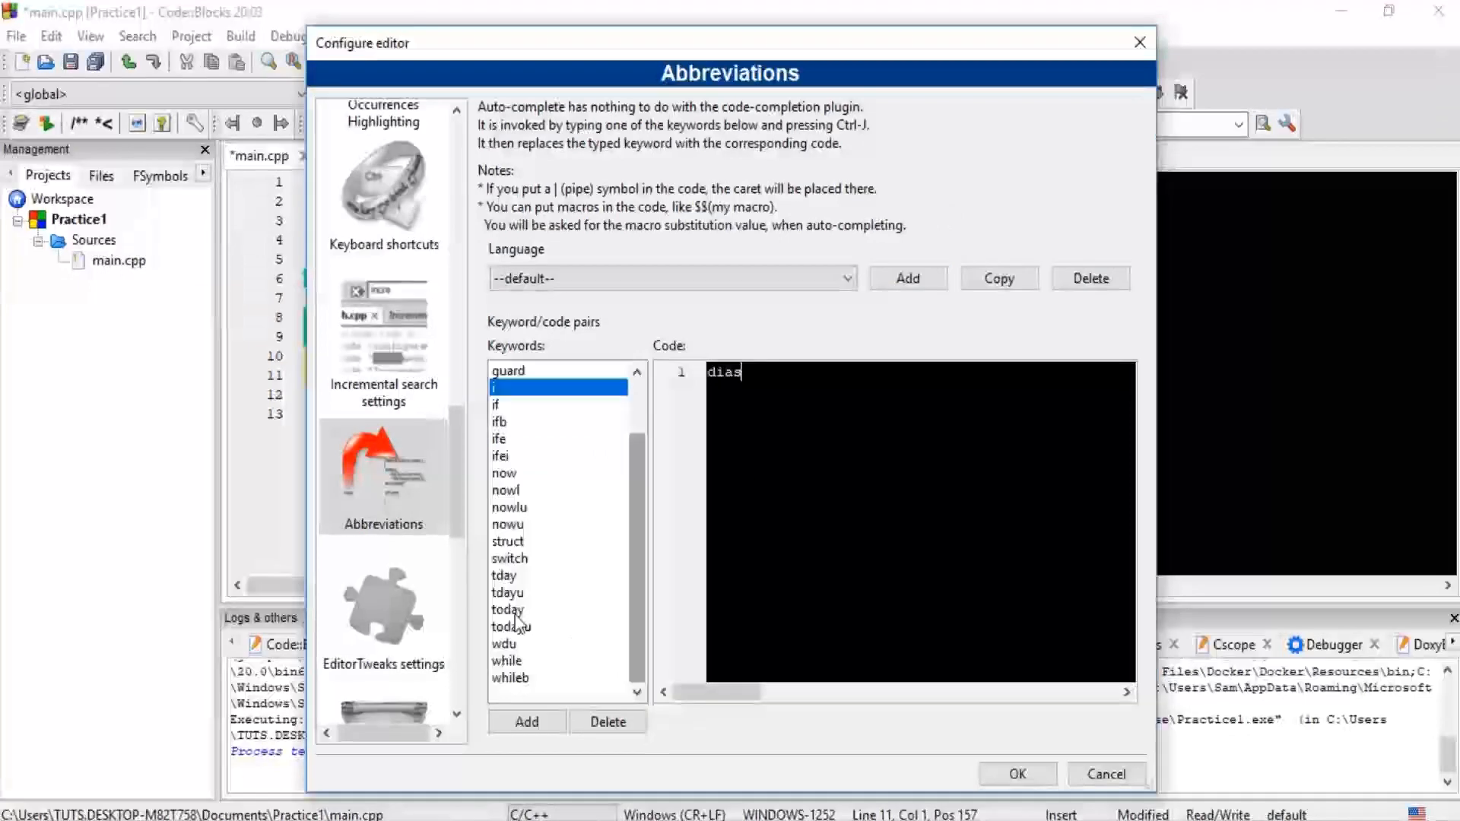
left_click(514, 593)
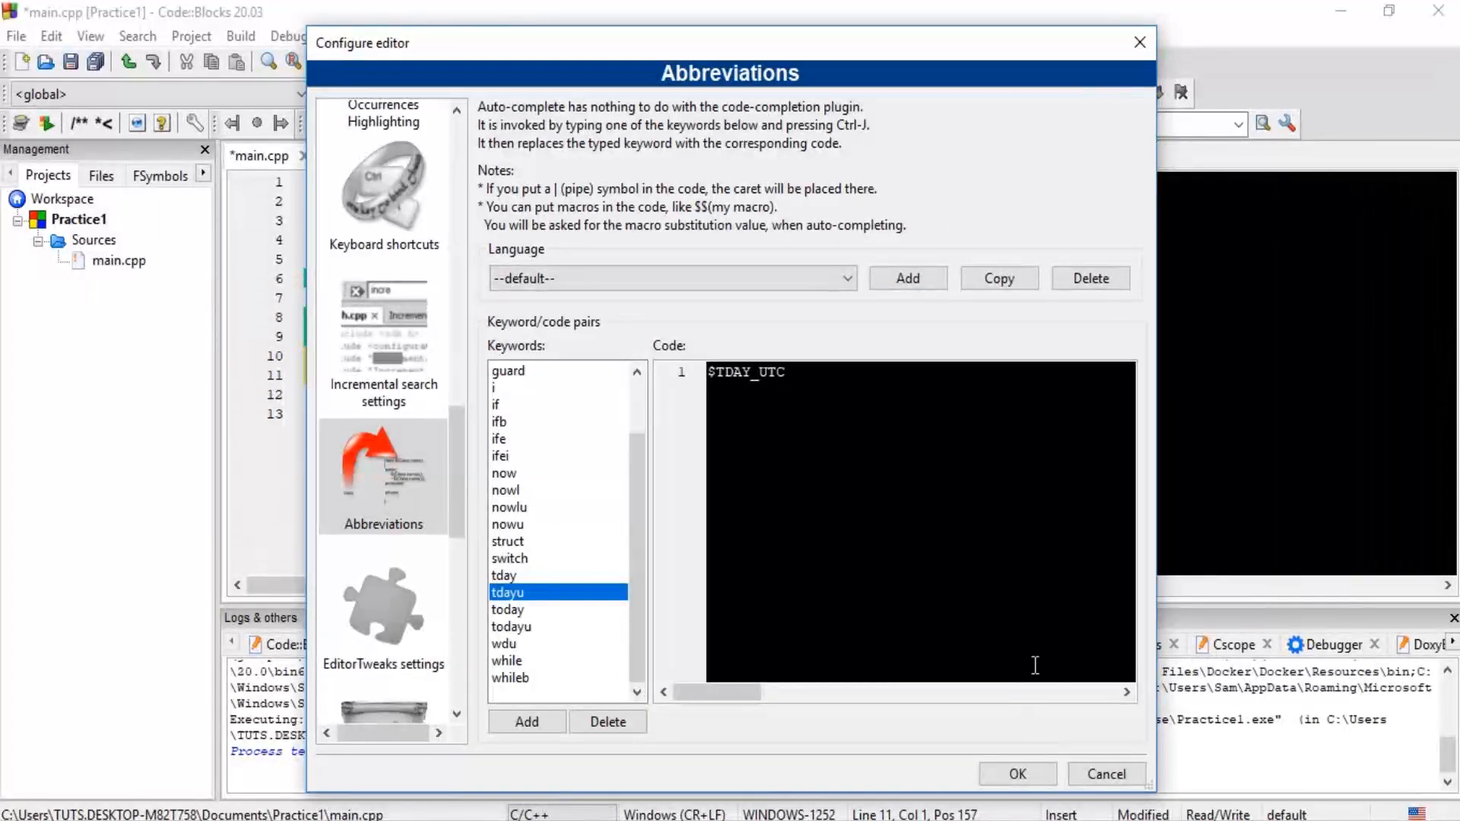
mouse_move(737, 693)
left_mouse_down()
mouse_move(761, 690)
mouse_move(713, 689)
left_mouse_up()
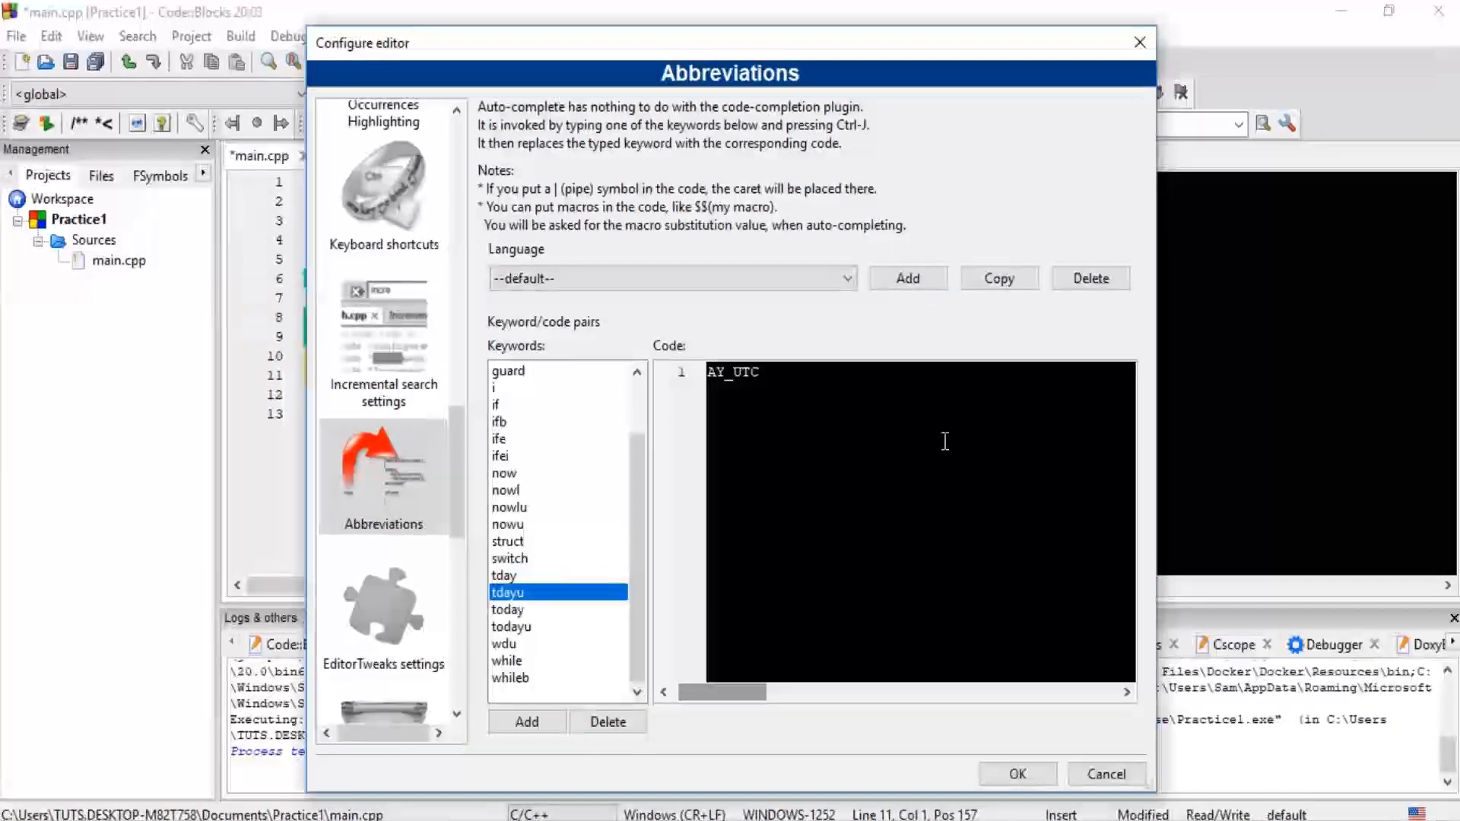
View the Source formatter, BrowseTracker and Code completion settings pages
left_click_drag(463, 508, 456, 698)
left_click(410, 659)
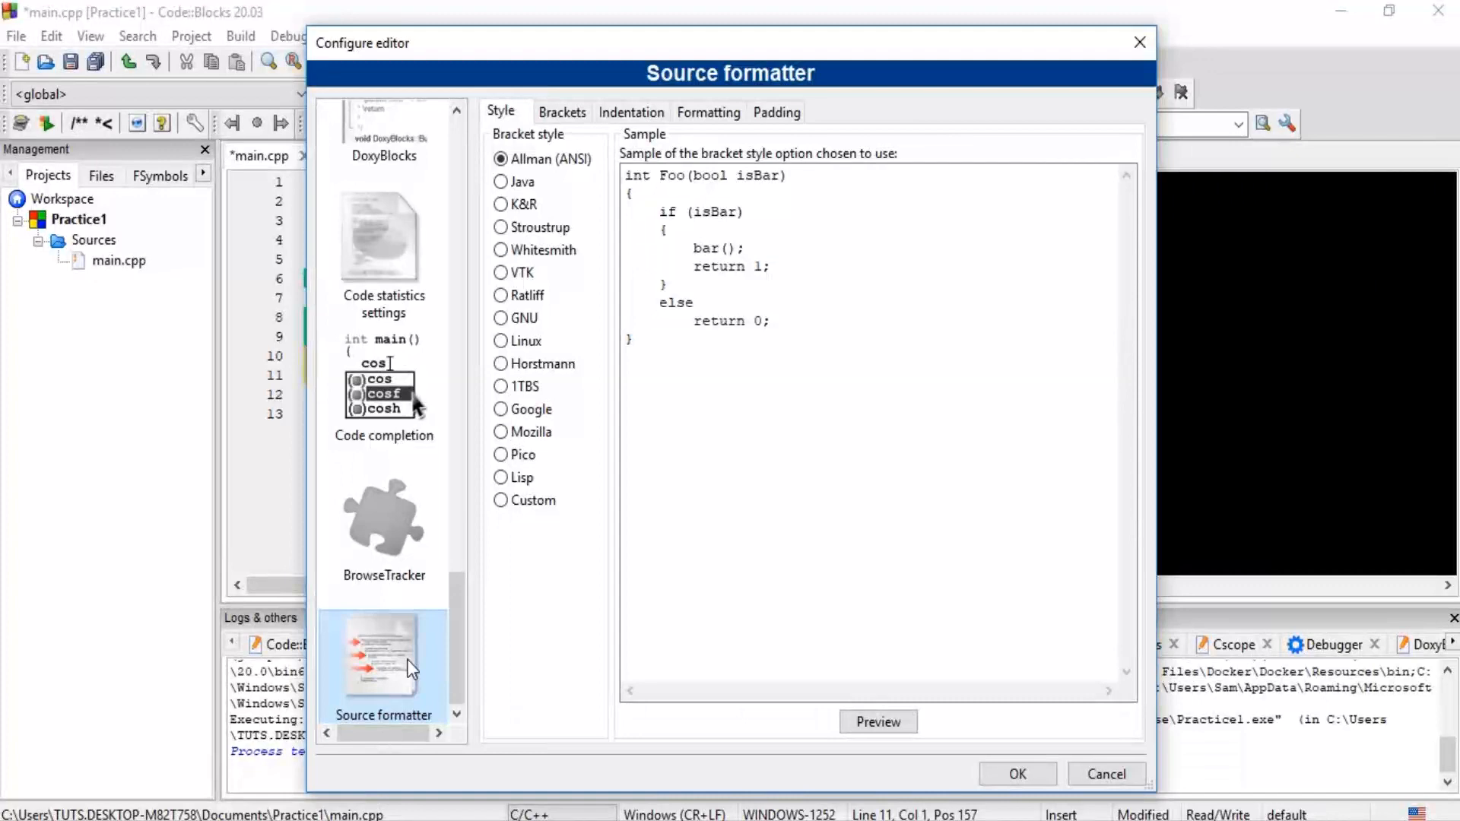
left_click(403, 532)
left_click(393, 441)
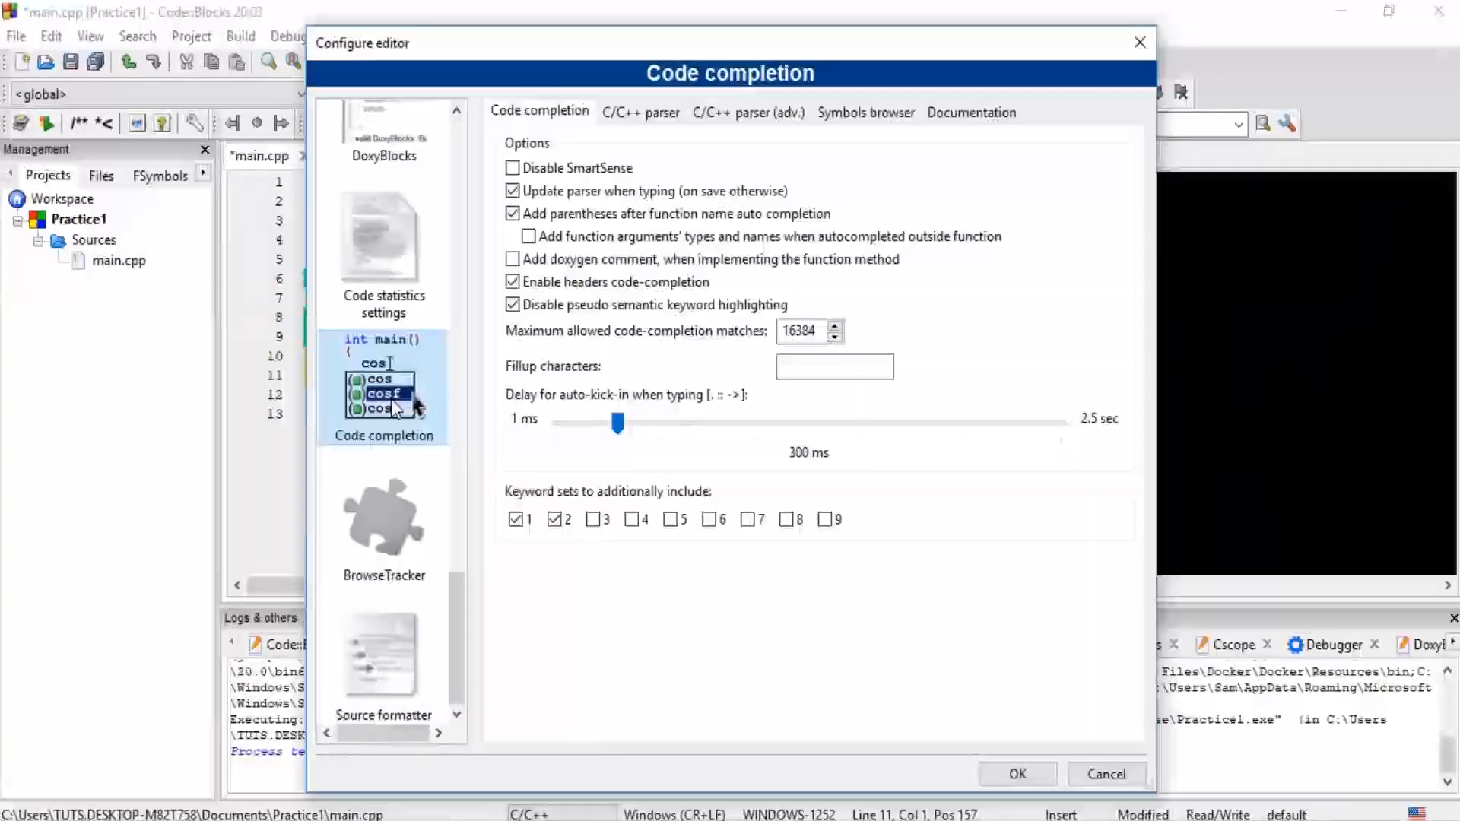
View the Code statistics, DoxyBlocks and Mouse Drag Scrolling settings, and close the editor configuration without applying changes
scroll(459, 605, "up", 2)
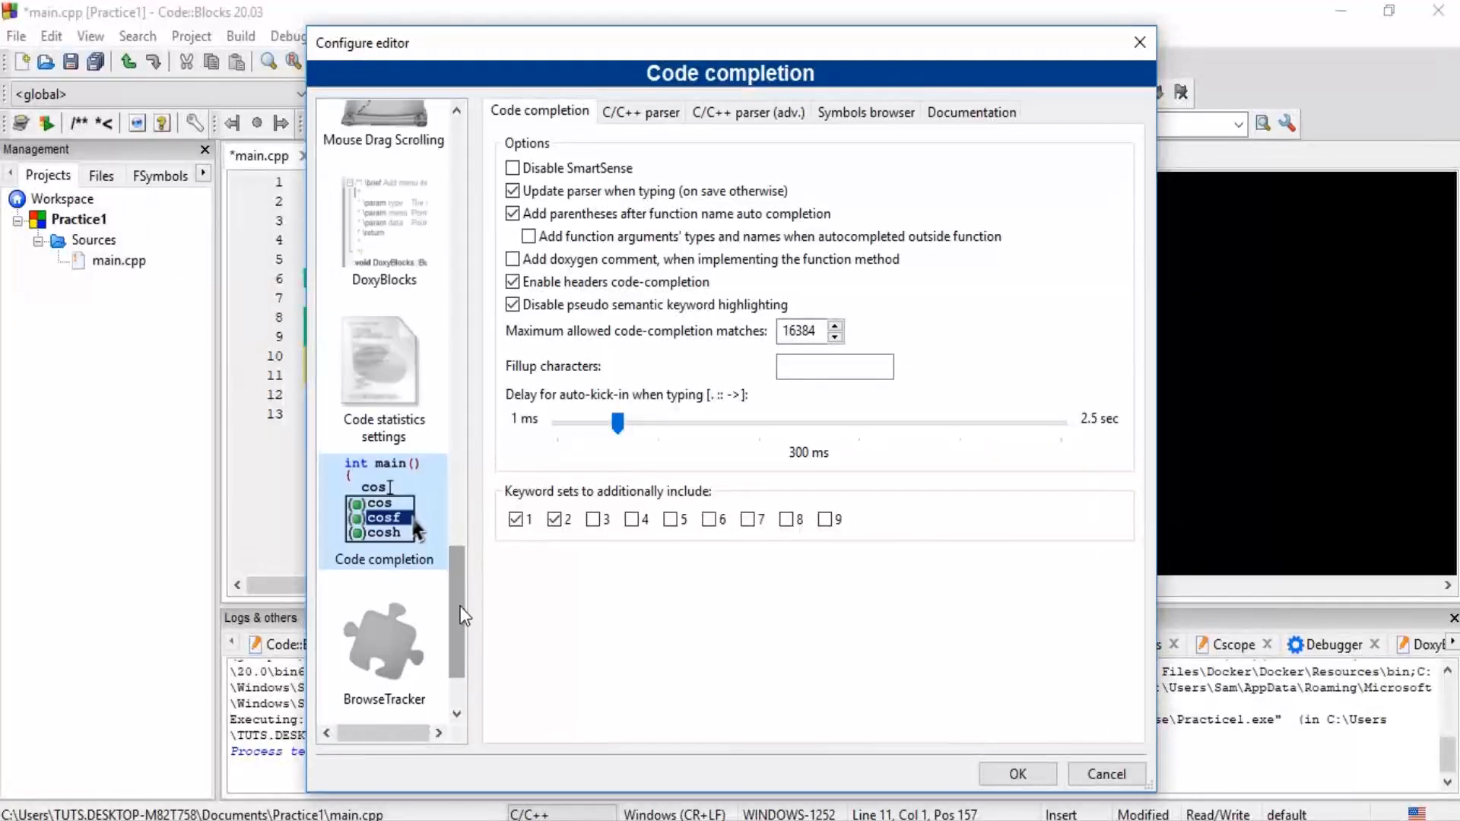
left_click(377, 405)
left_click_drag(457, 592, 458, 476)
left_click(398, 444)
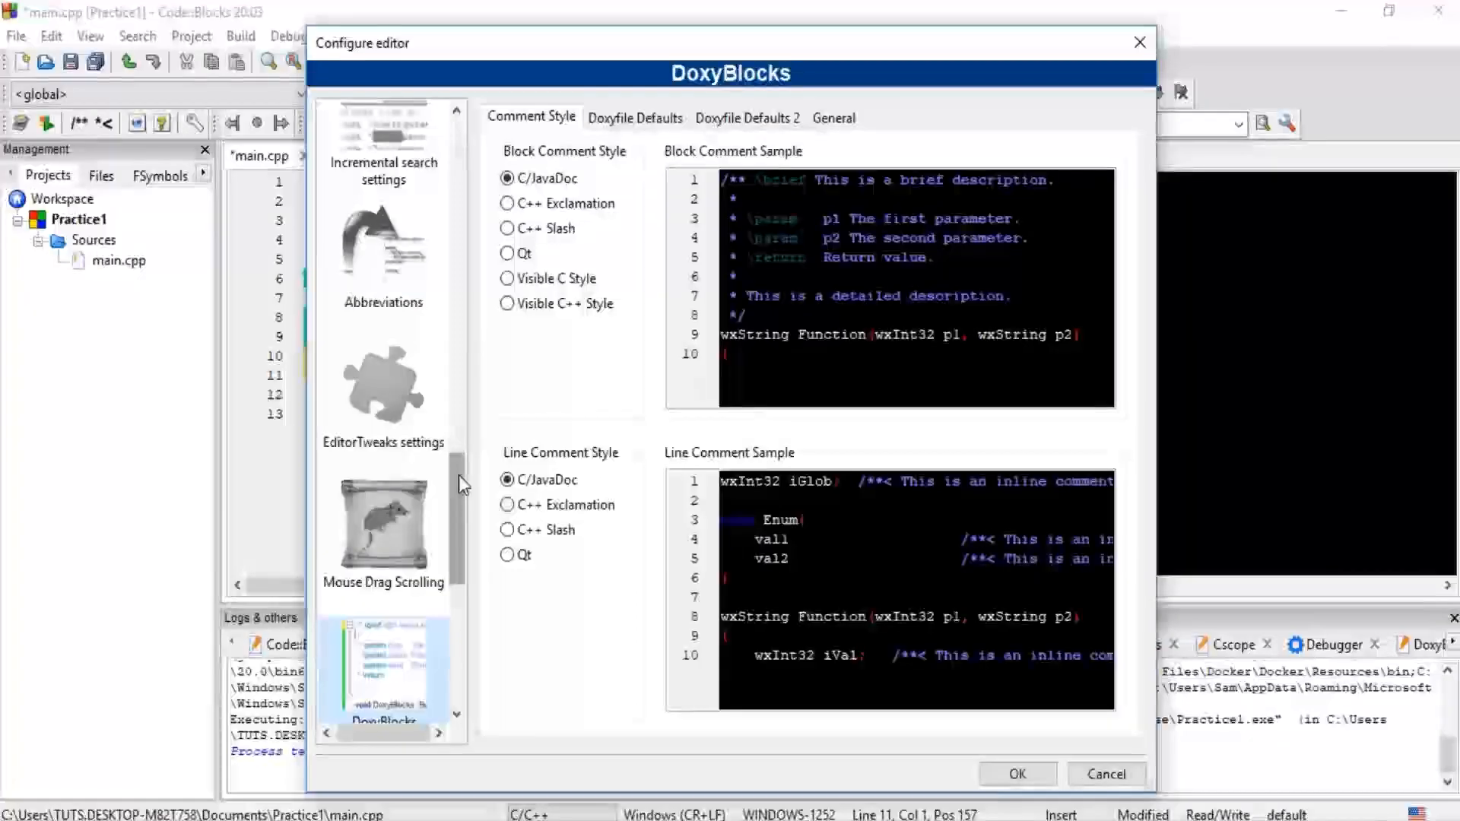
left_click(406, 519)
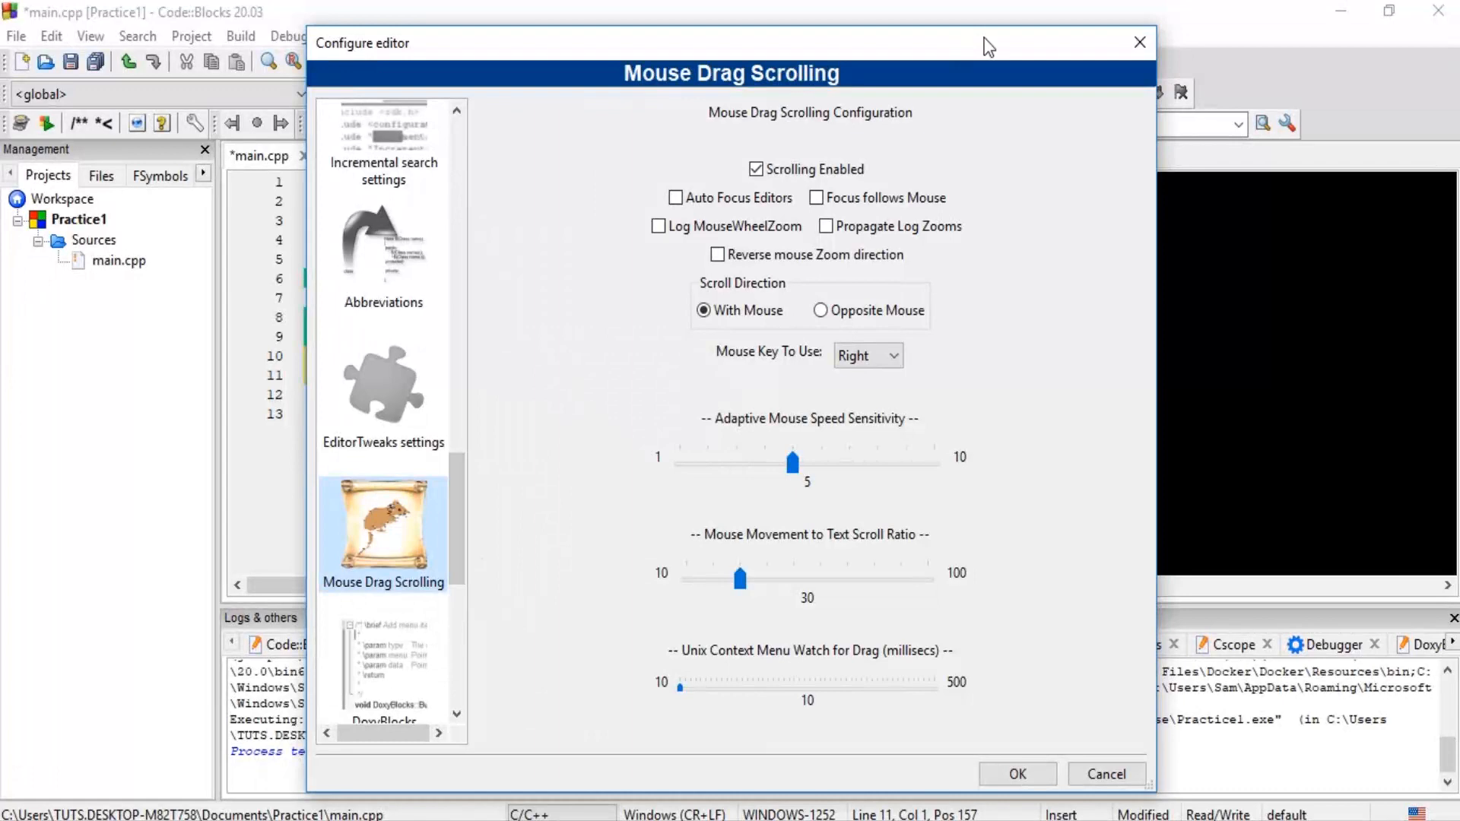
left_click(1138, 42)
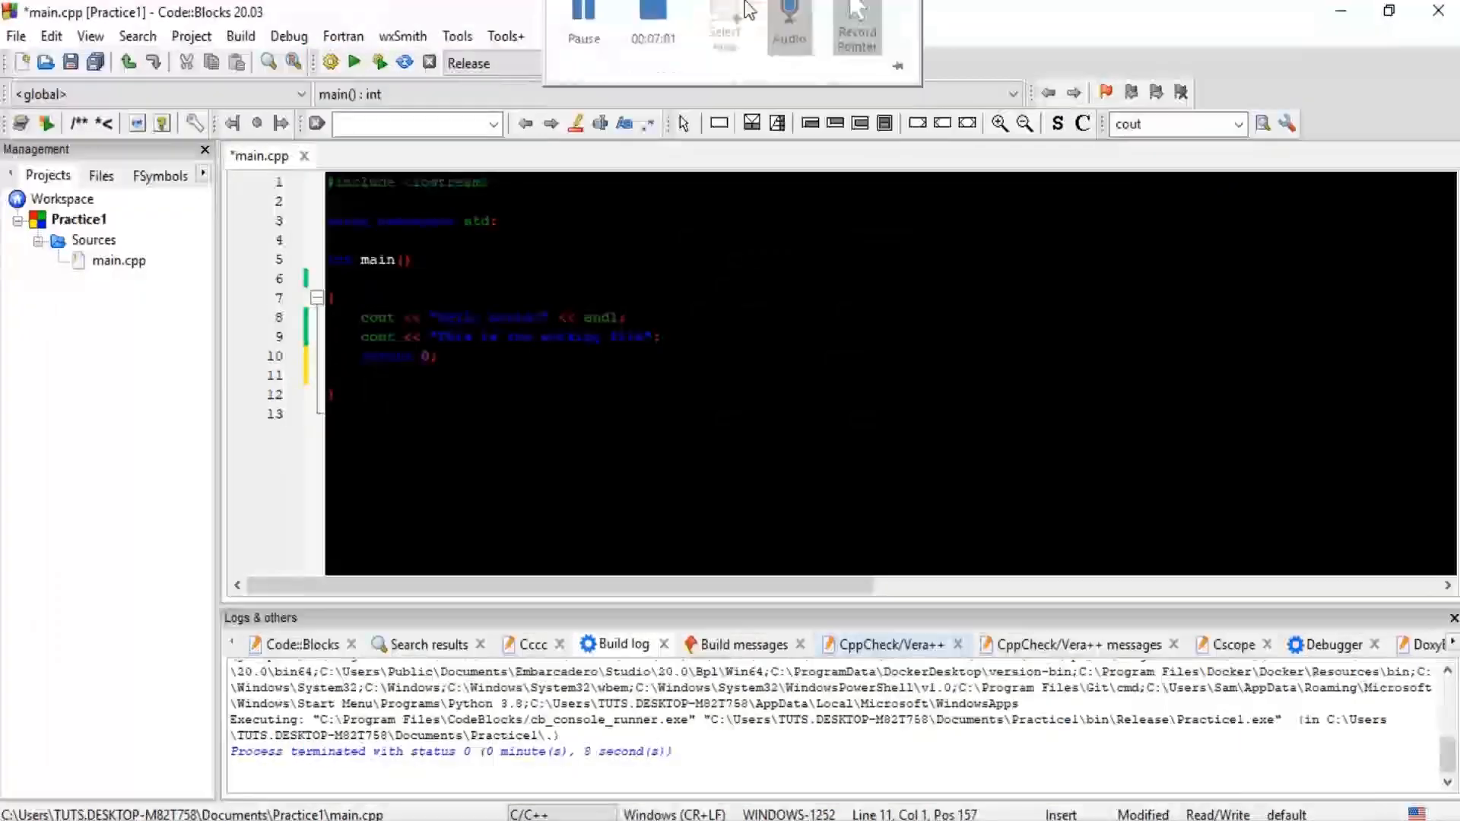